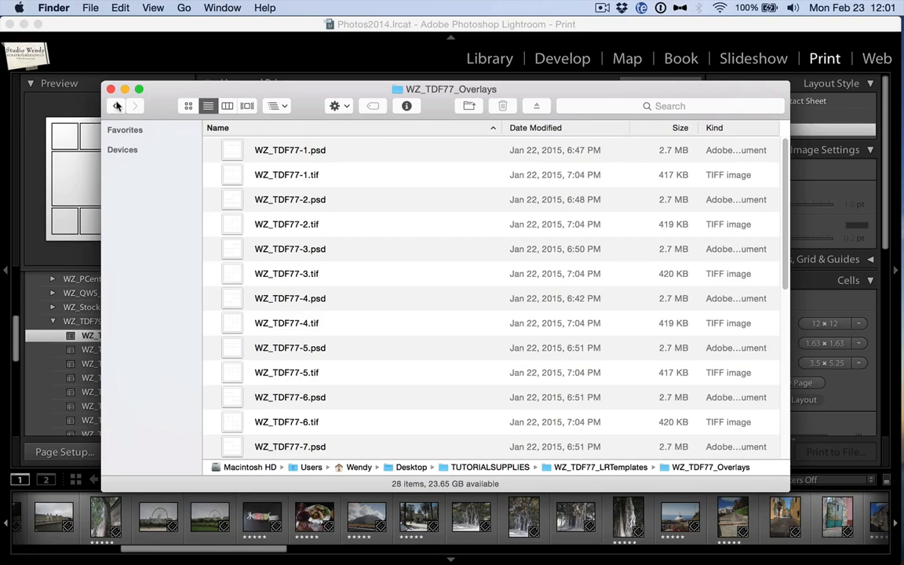
Examine the template files in the WZ_TDF77_Lightroom folder and return to the TUTORIALSUPPLIES folder
left_click(117, 106)
left_click(322, 273)
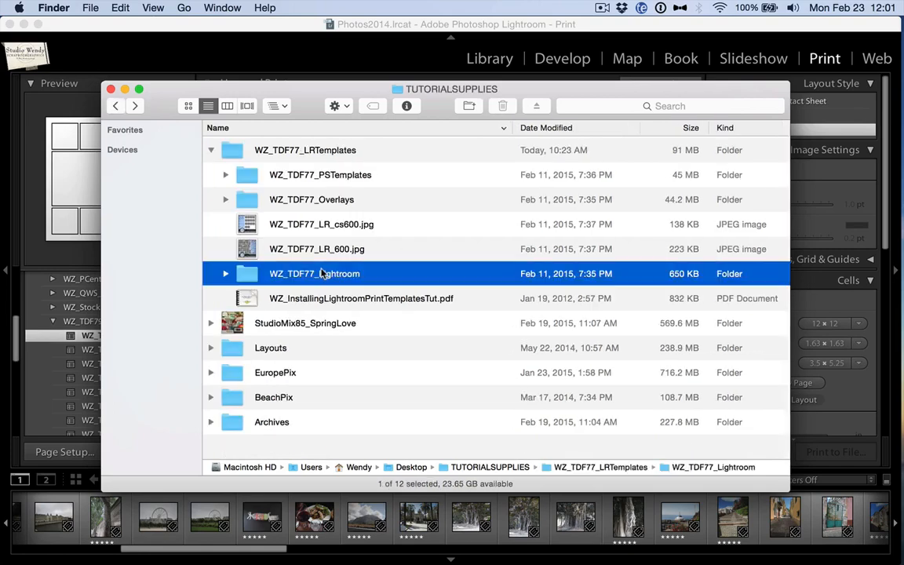
double_click(321, 273)
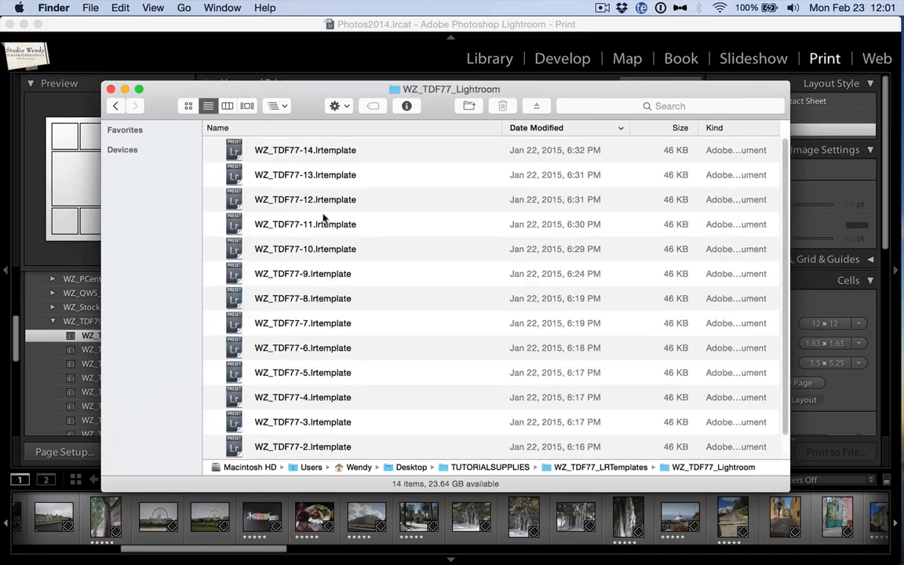
left_click(116, 106)
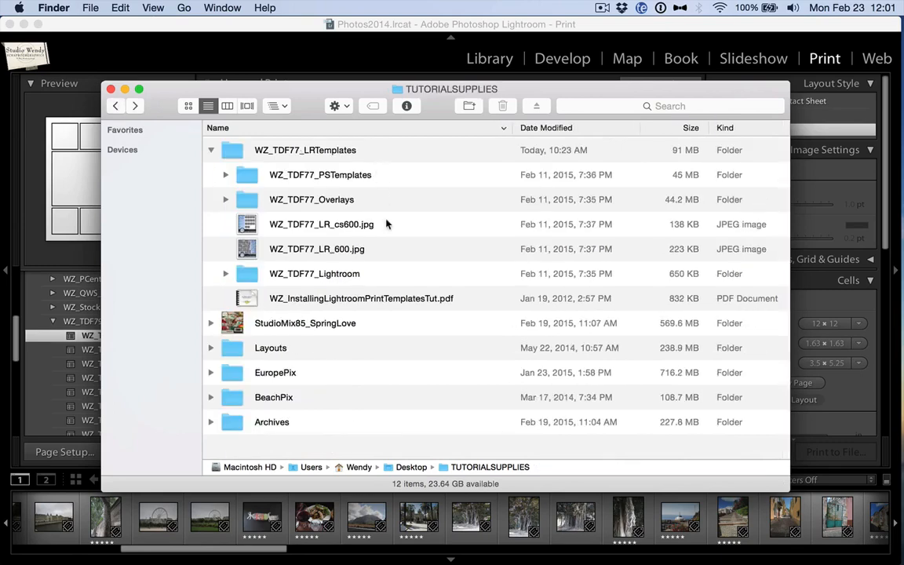
View Lightroom's Print Templates folder, return to TUTORIALSUPPLIES and select WZ_InstallingLightroomPrintTemplatesTut.pdf
left_click(222, 7)
left_click(228, 157)
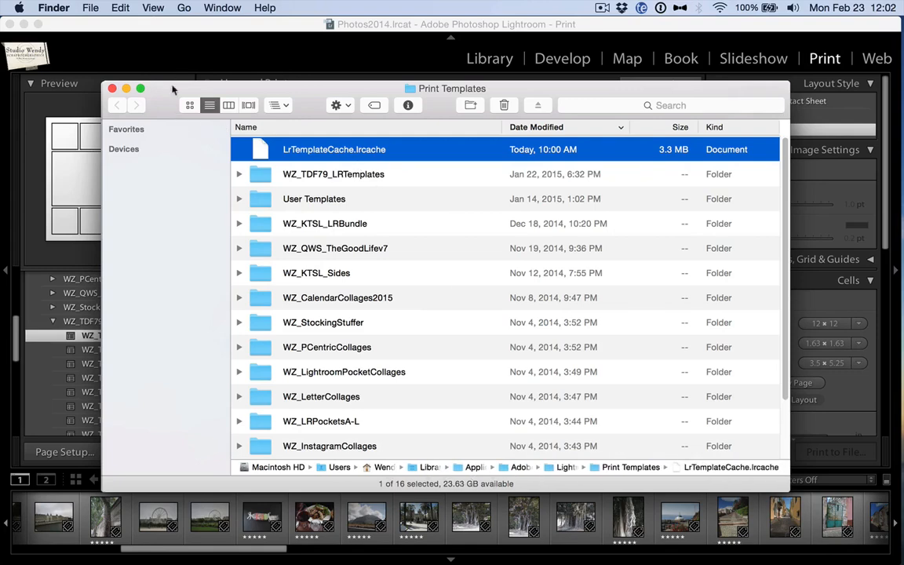
left_click(212, 7)
left_click(242, 166)
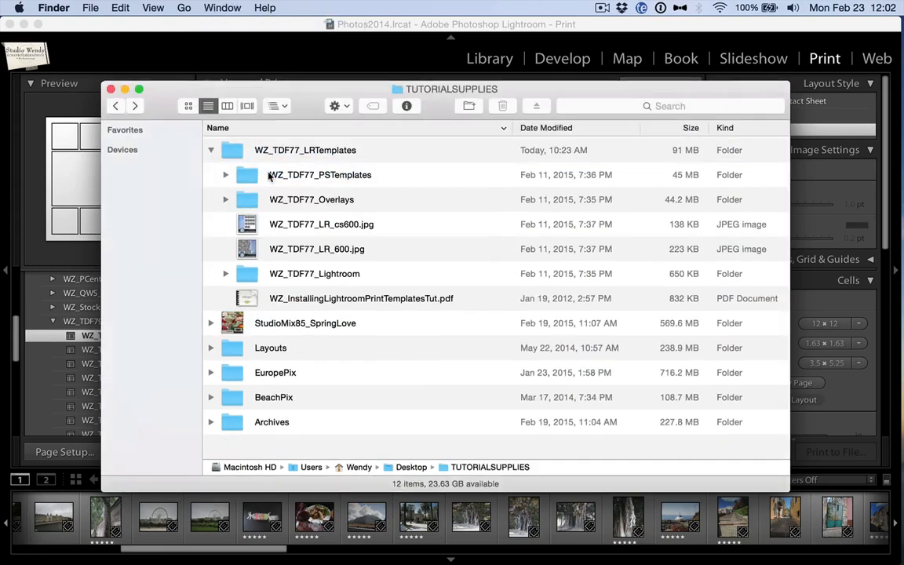
left_click(332, 301)
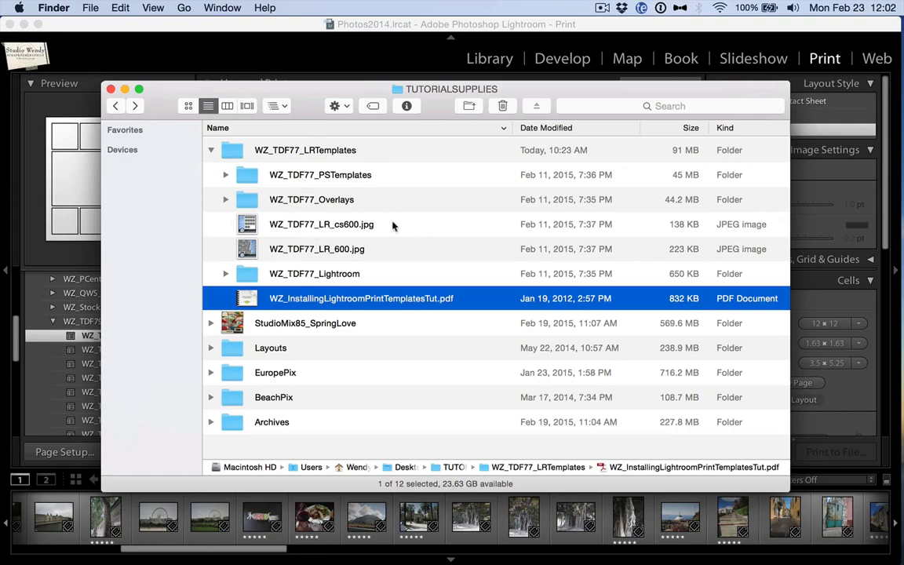
Switch to Lightroom, view the Library module and return to the Print module
left_click(286, 61)
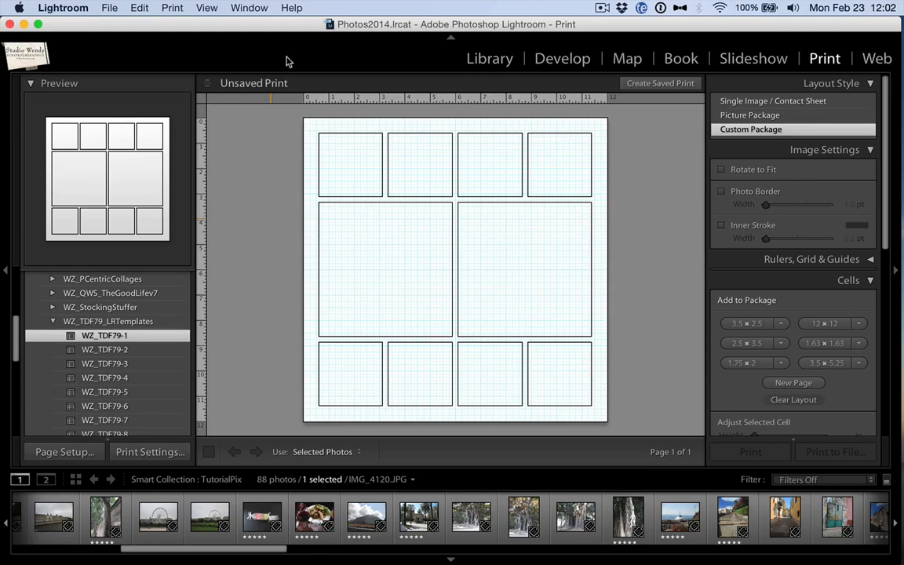
left_click(488, 60)
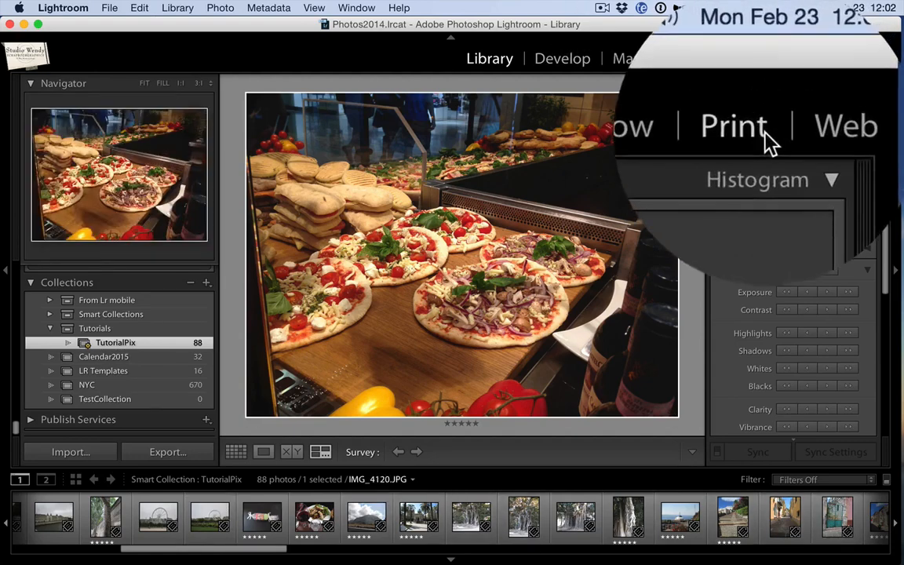
left_click(823, 61)
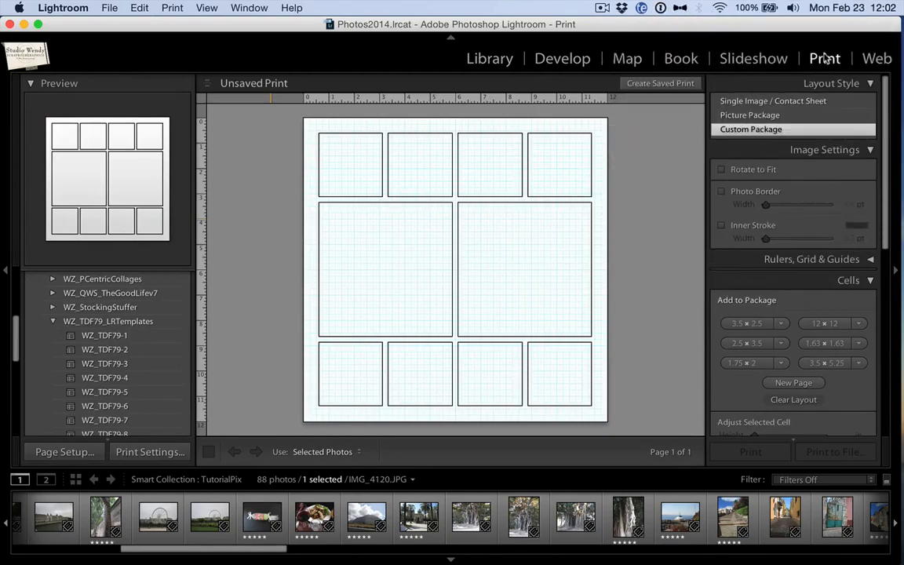
Examine the template sets in the Template Browser, including User Templates and WZ_TDF79_LRTemplates
scroll(94, 337, "up", 5)
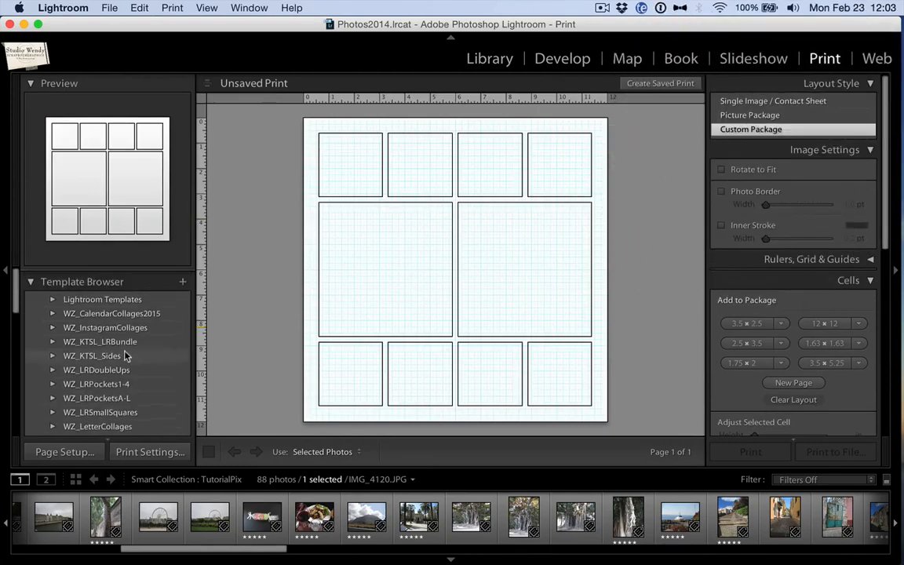
left_click(31, 276)
left_click(31, 277)
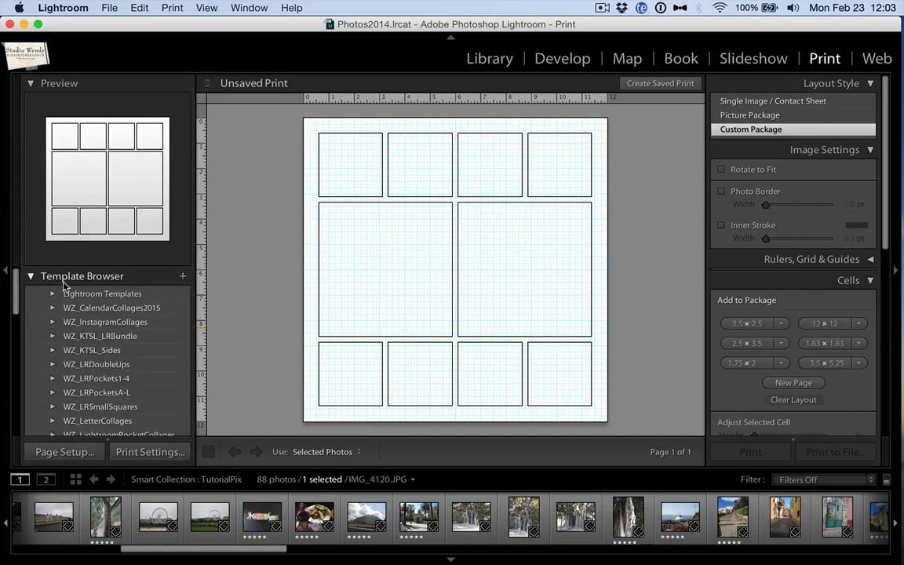
scroll(102, 310, "down", 5)
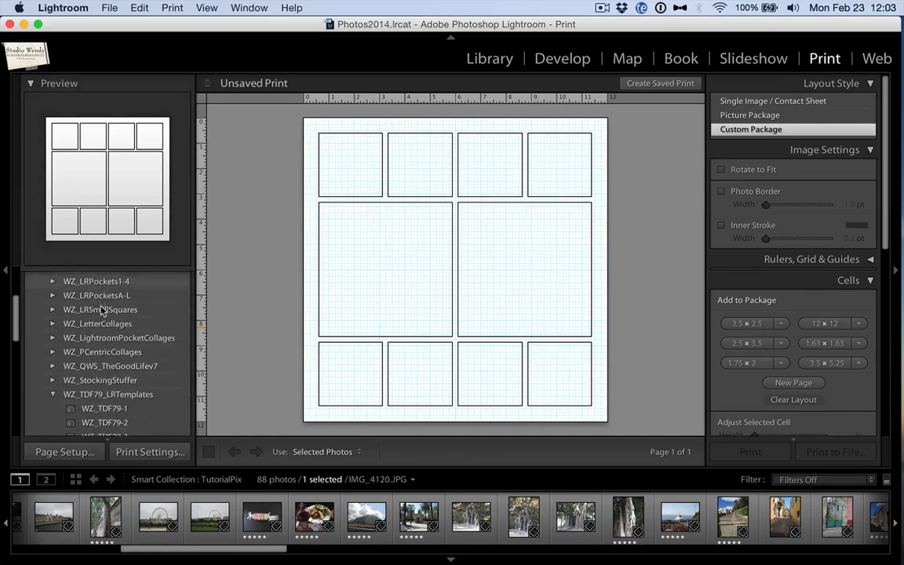
scroll(102, 311, "up", 5)
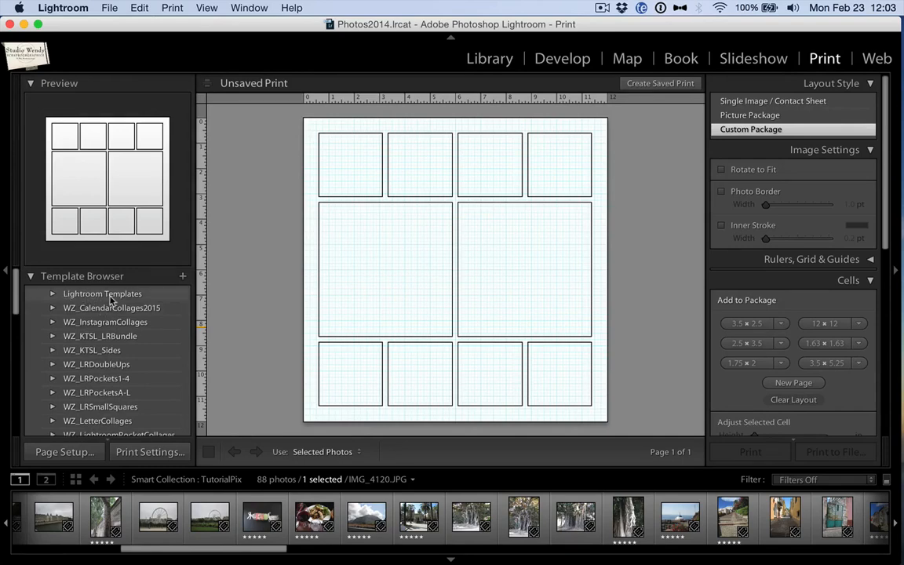
scroll(110, 297, "down", 5)
scroll(110, 297, "up", 5)
scroll(107, 368, "down", 10)
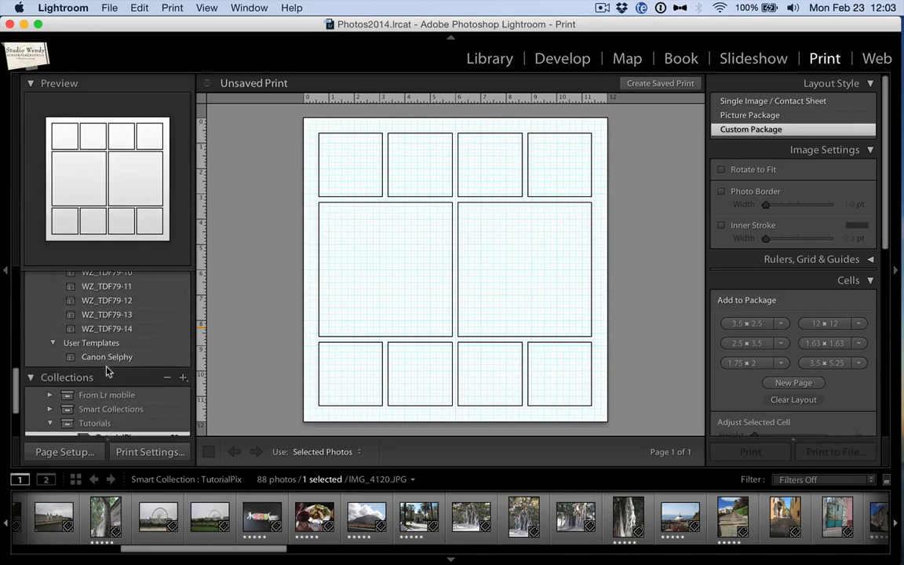
scroll(107, 371, "up", 1)
scroll(98, 373, "up", 8)
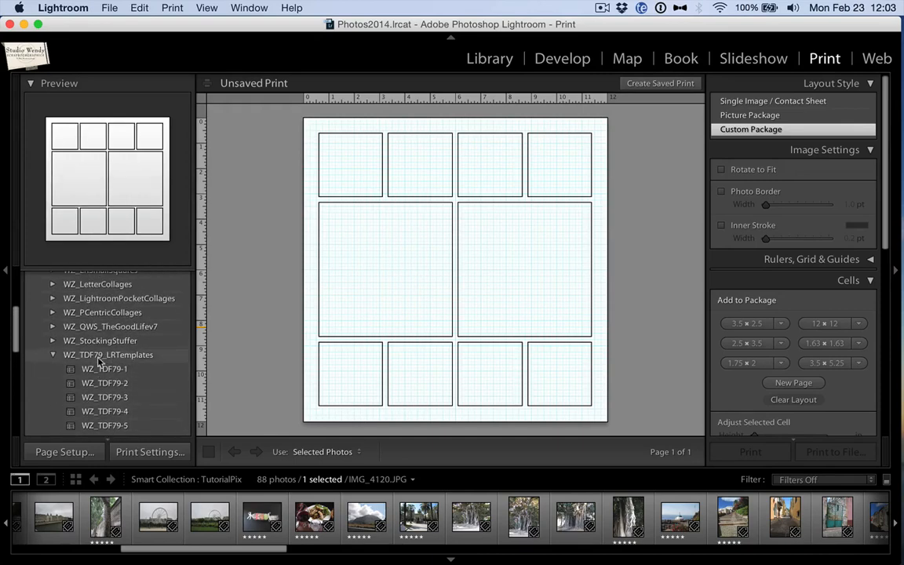
scroll(97, 365, "down", 2)
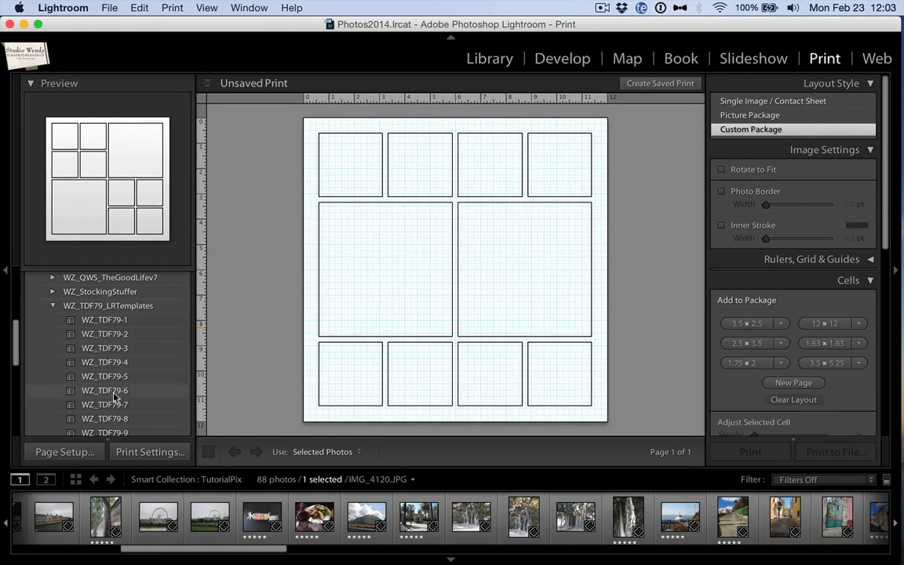
Preview the WZ_TDF79-3 and WZ_TDF79-5 layouts and load the WZ_TDF79-1 print template
left_click(106, 321)
left_click(102, 348)
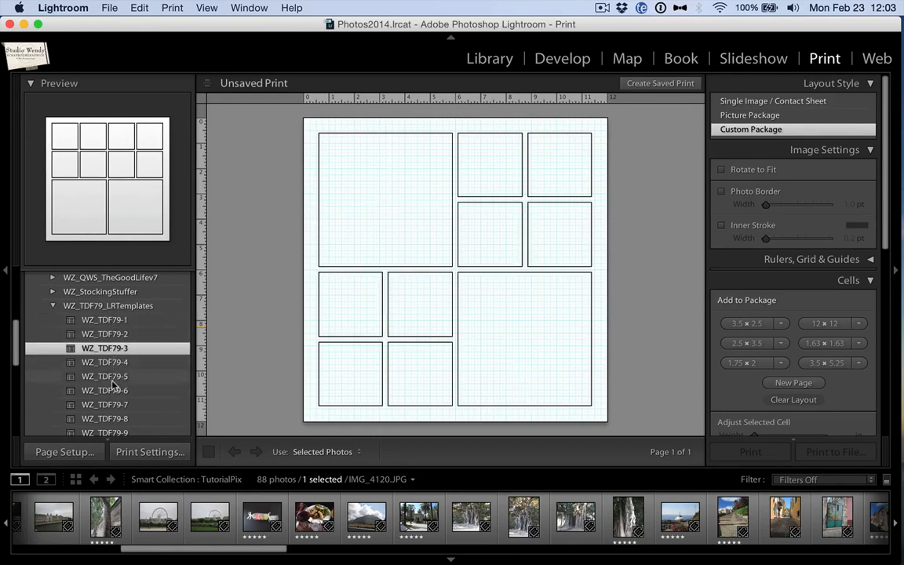
left_click(111, 378)
left_click(107, 321)
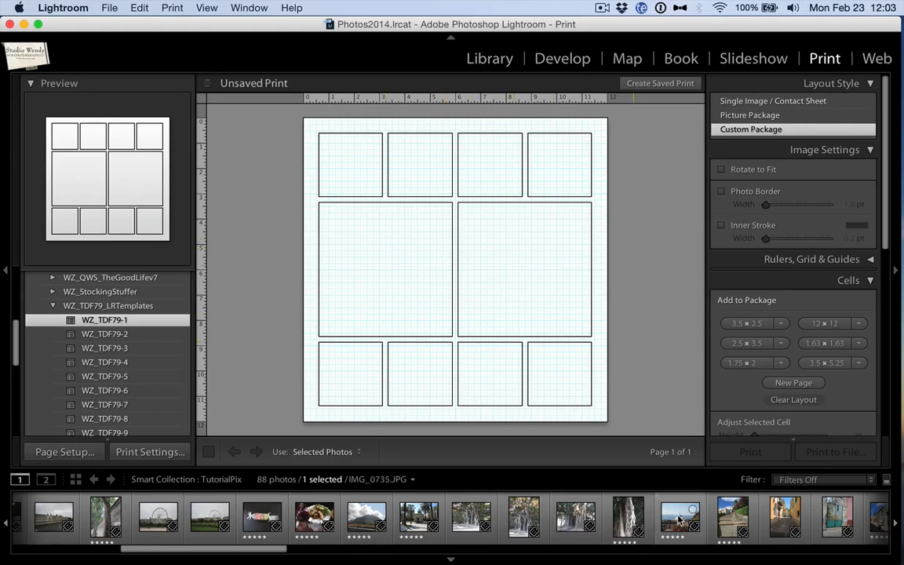
Place the harbor photo in the left large cell and the stairway photo in the right one, lowering the stairway image to show the sky
left_click_drag(679, 518, 410, 287)
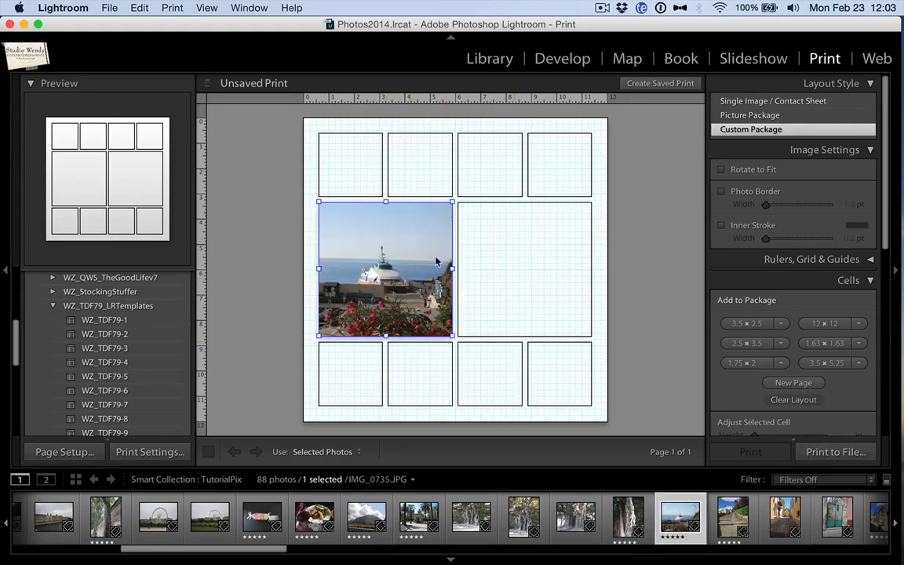
left_click_drag(728, 518, 534, 259)
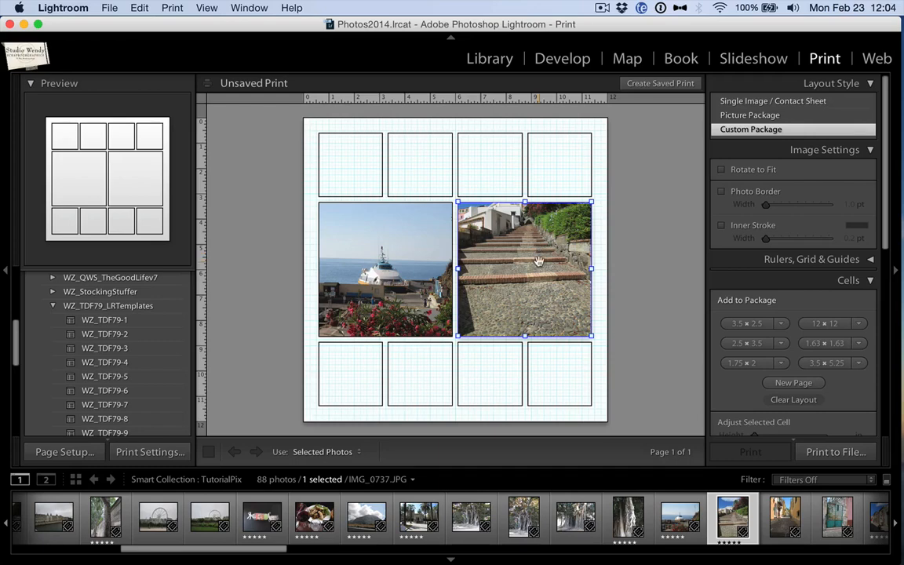
left_click_drag(539, 261, 540, 339)
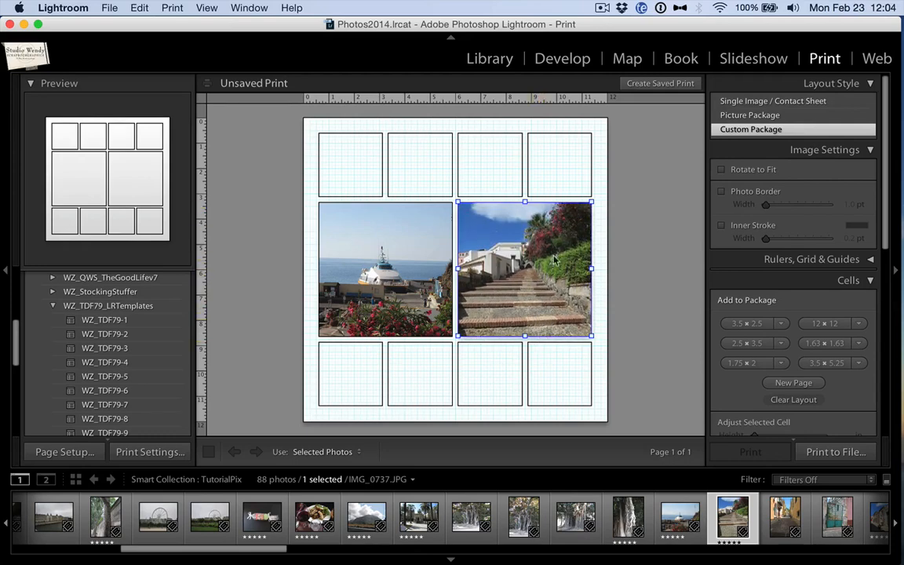
Shift the harbor photo to the left inside its cell and reposition the stairway photo within the other large cell
left_click(336, 257)
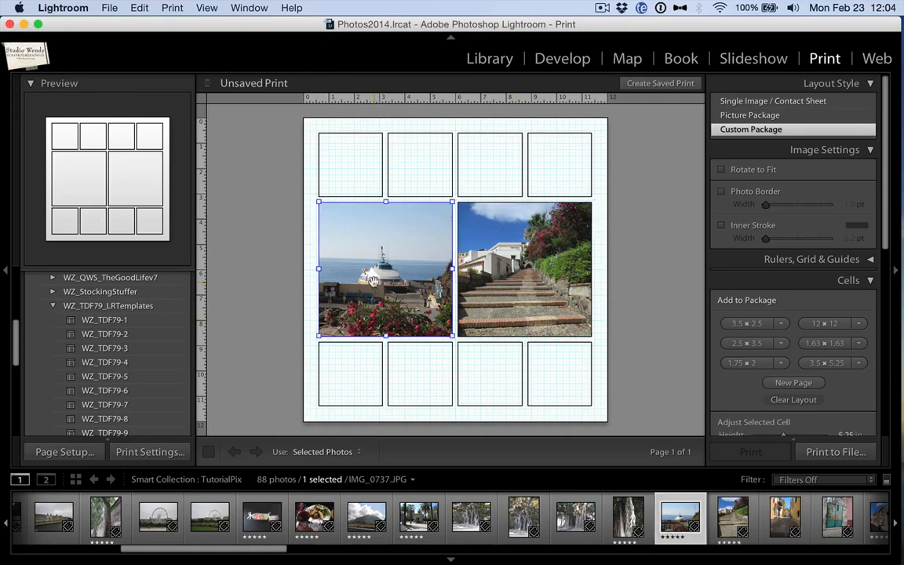
left_click_drag(400, 234, 303, 228)
left_click_drag(503, 245, 529, 327)
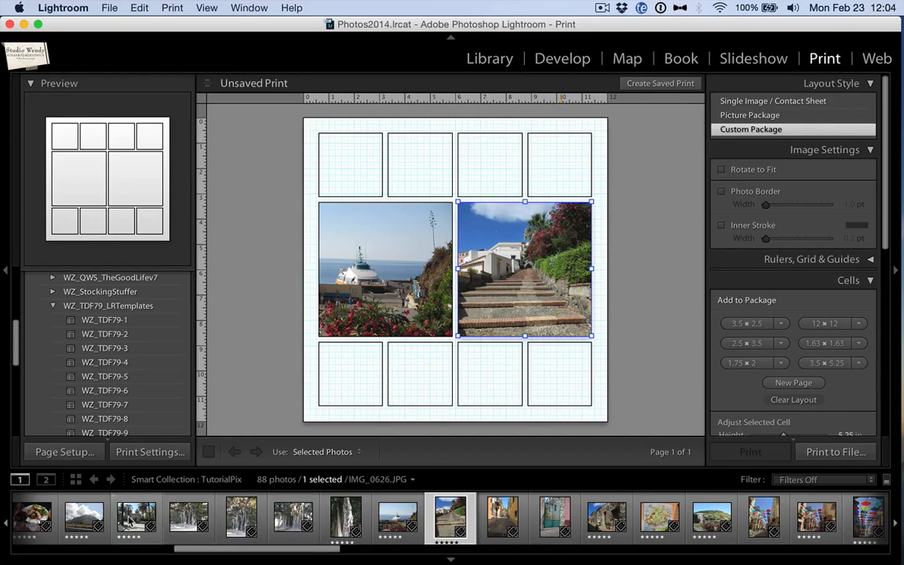
Replace the harbor photo in the left large cell with IMG_0626.JPG and adjust its position within the cell
left_click_drag(130, 521, 371, 280)
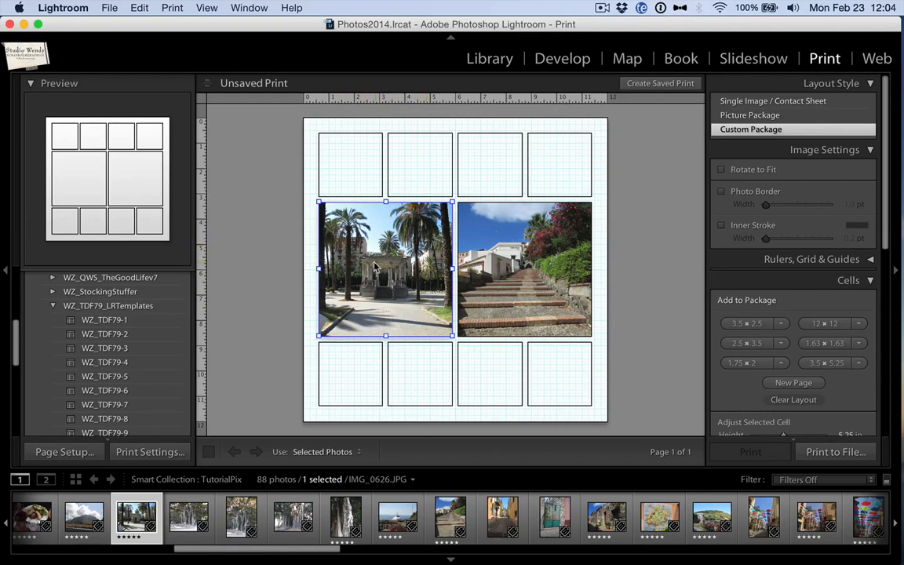
left_click_drag(381, 252, 374, 265)
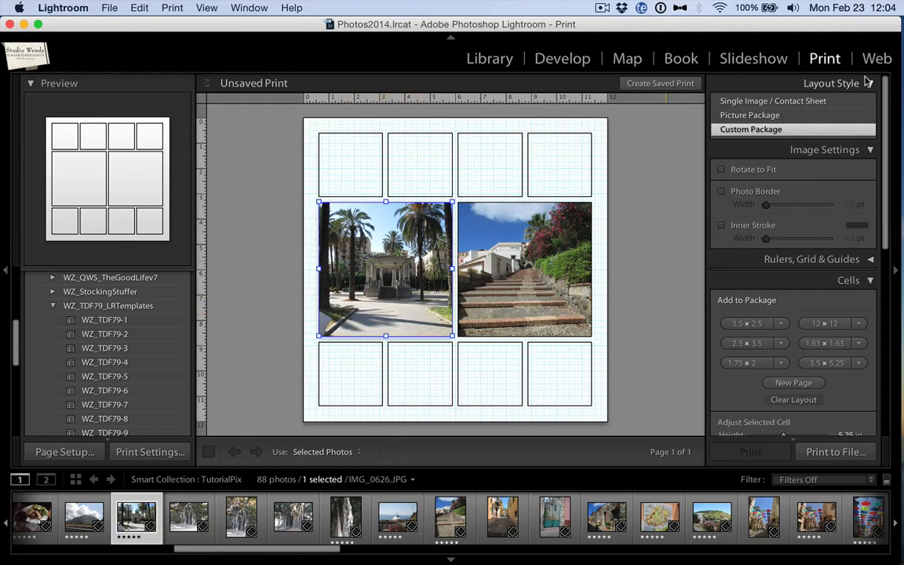
Open the palm-tree pavilion photo in the Develop module, crop in its outer edges and recenter the image inside the crop frame
left_click(560, 67)
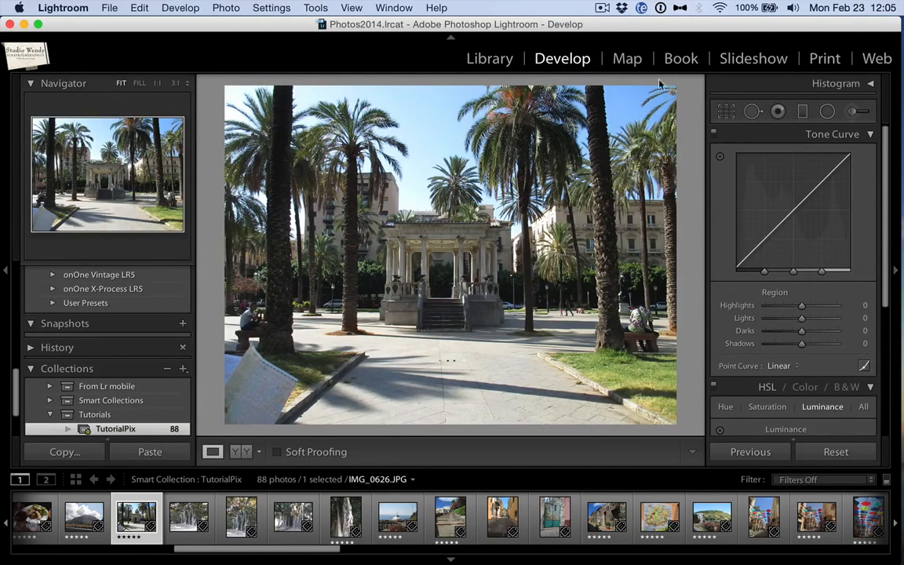
left_click(730, 113)
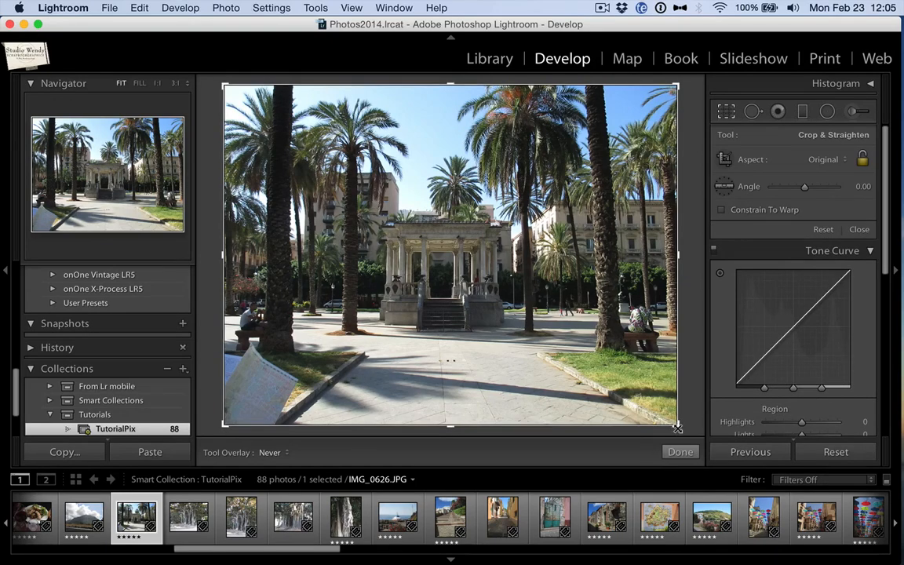
left_click_drag(678, 429, 667, 394)
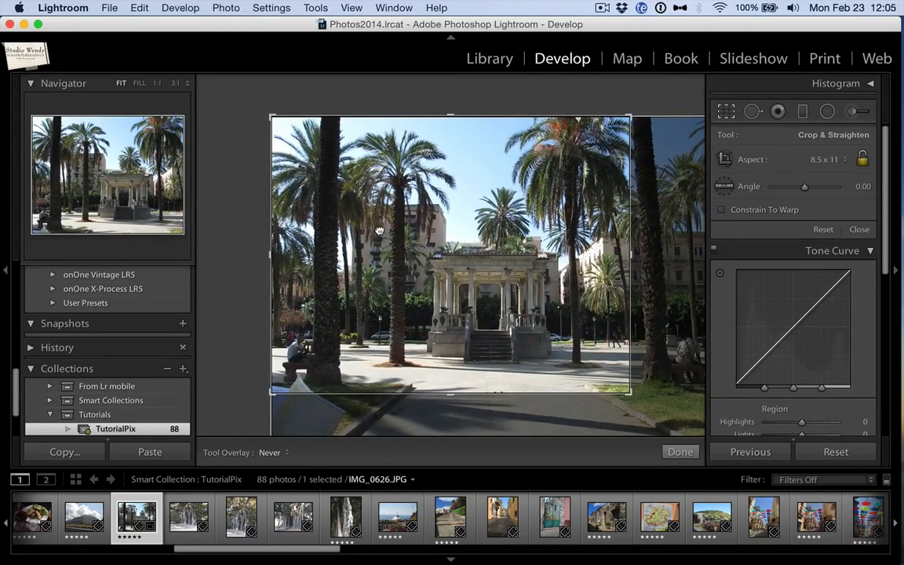
left_click_drag(381, 226, 342, 197)
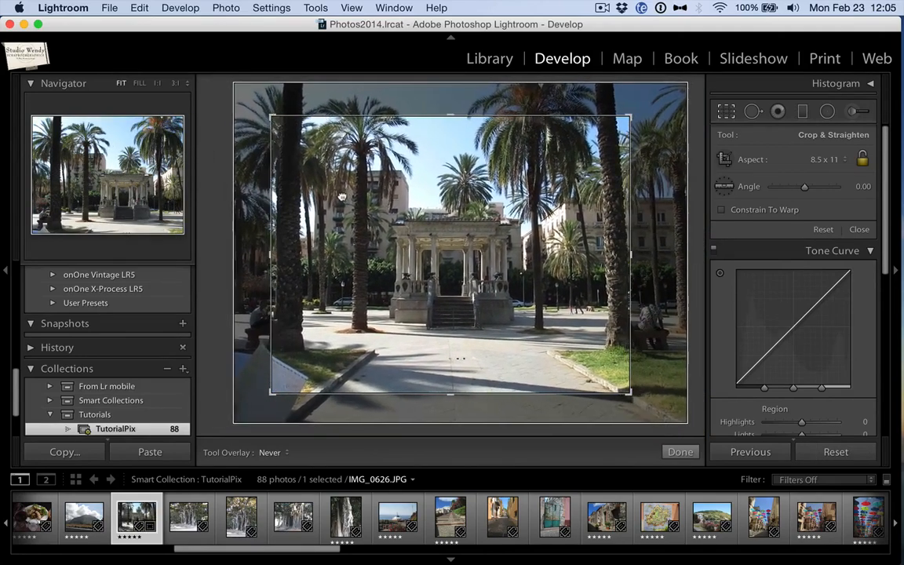
Tighten the crop around the pavilion, check the aspect ratio presets, reposition the photo in the frame and apply the crop
left_click_drag(633, 115, 605, 131)
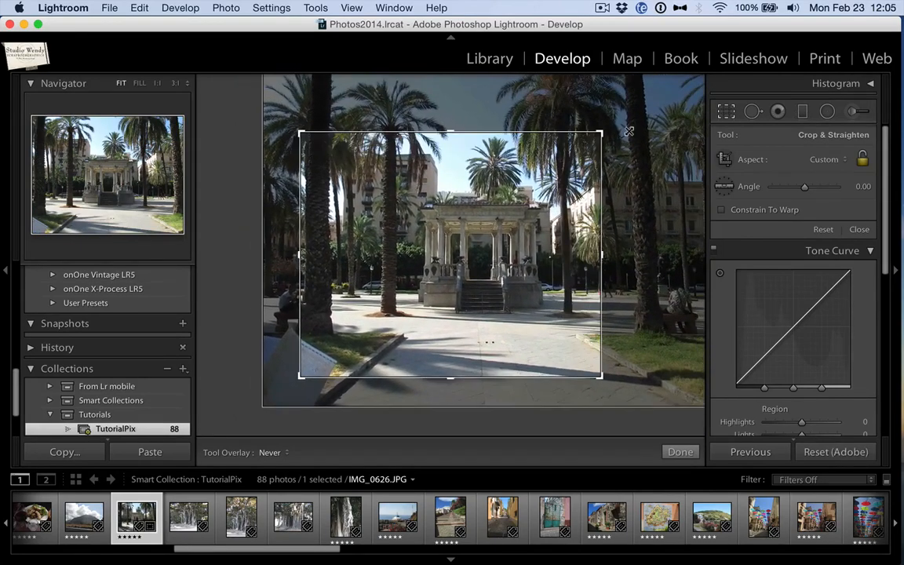
left_click_drag(458, 236, 429, 237)
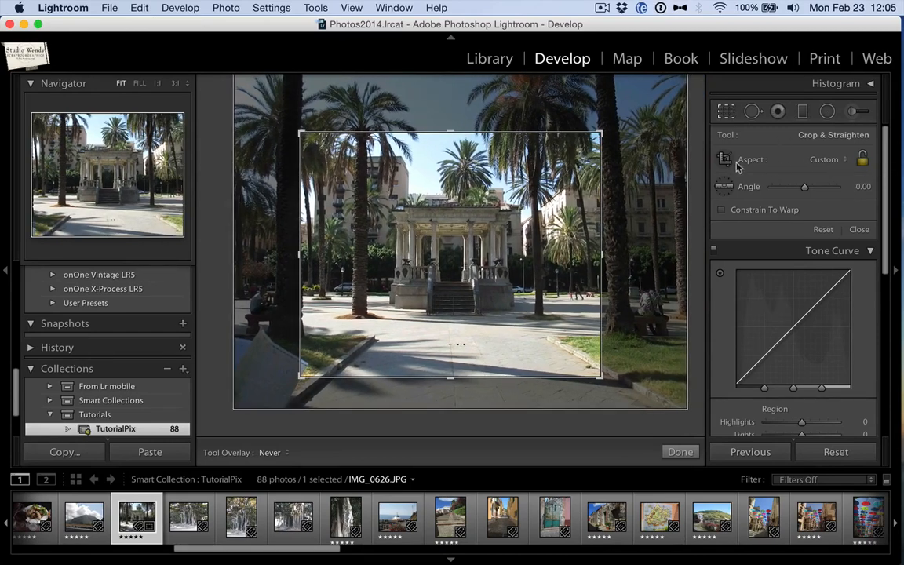
left_click(827, 160)
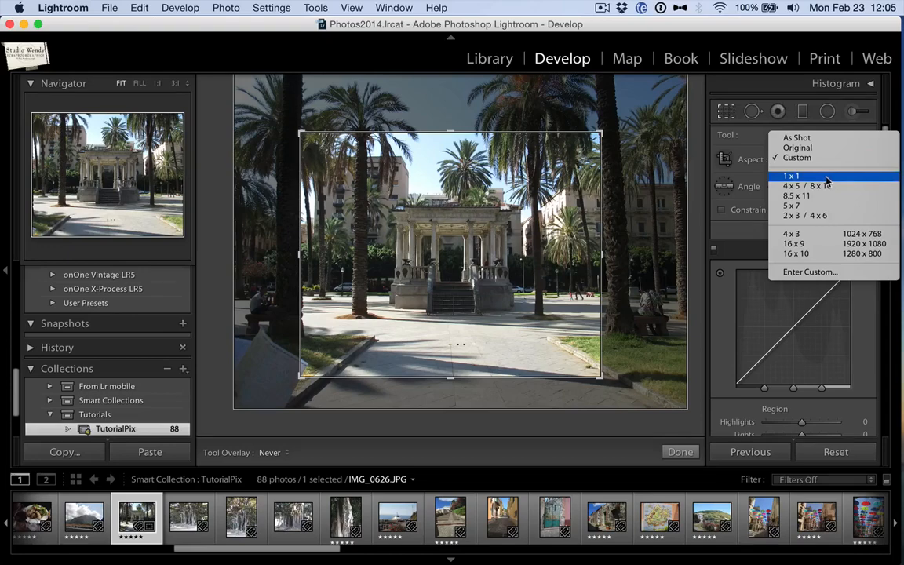
left_click(750, 140)
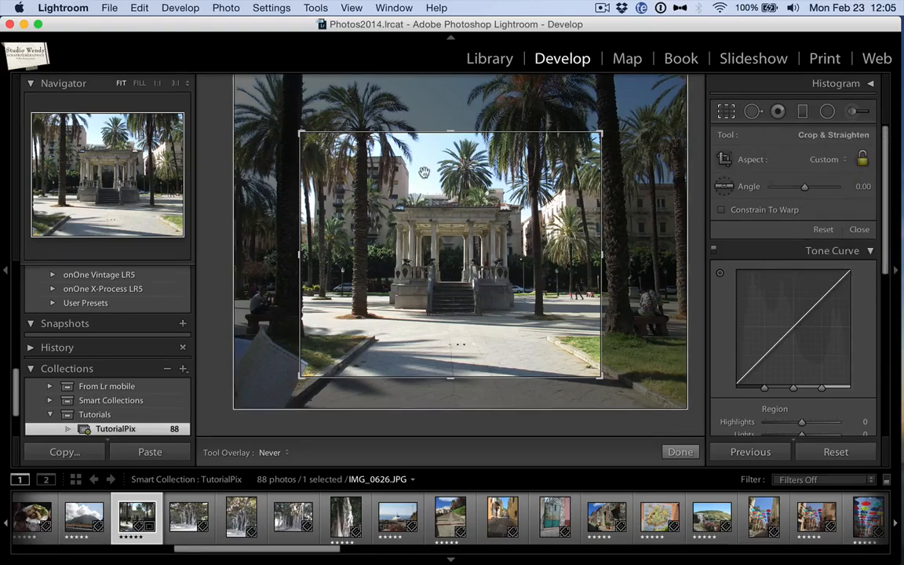
left_click_drag(424, 172, 457, 193)
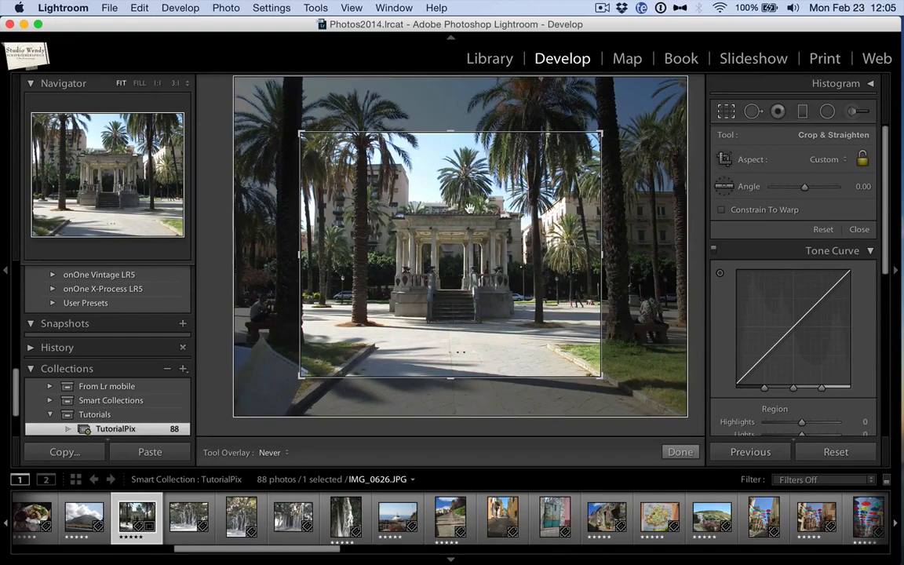
key("Return")
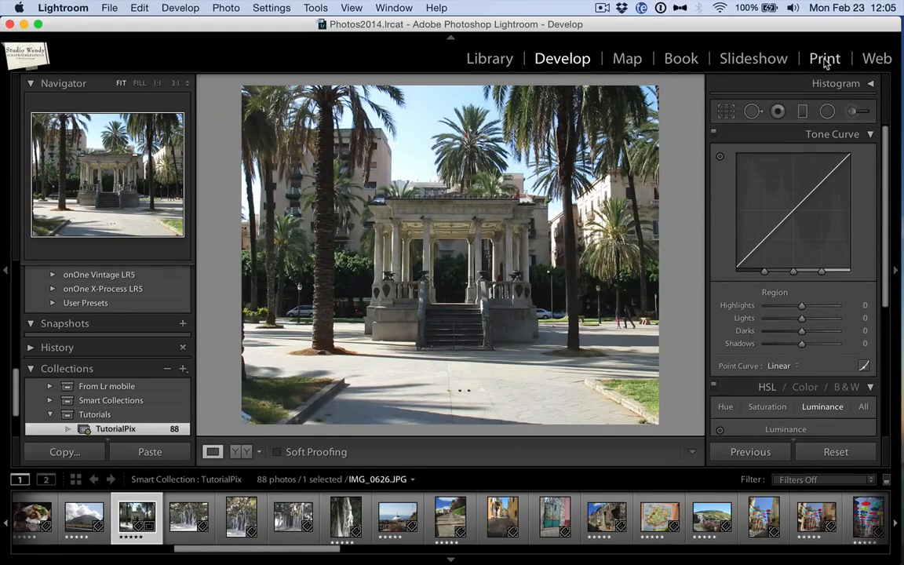
Return to the Print module and shift the cropped pavilion photo within its large cell
left_click(825, 59)
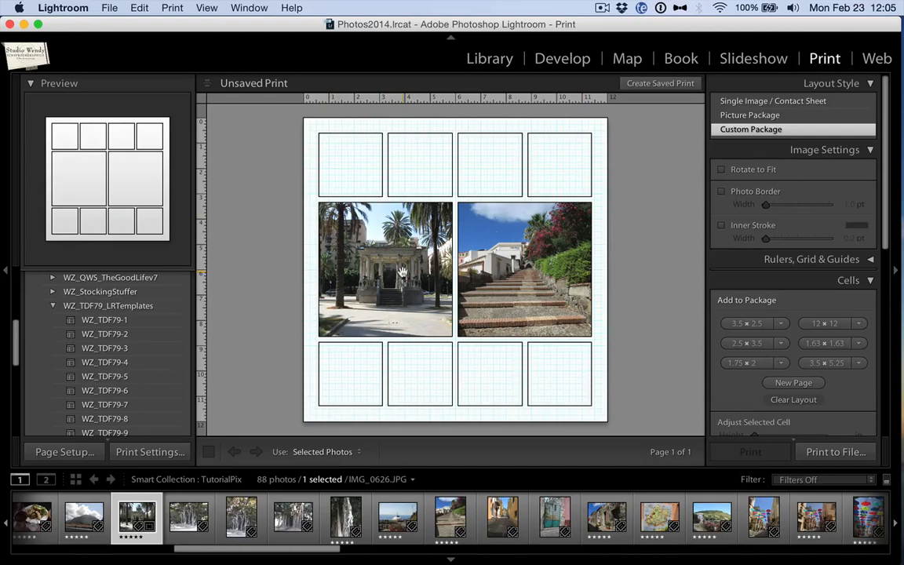
mouse_move(402, 294)
left_mouse_down()
mouse_move(342, 288)
mouse_move(425, 284)
mouse_move(376, 286)
mouse_move(397, 287)
left_mouse_up()
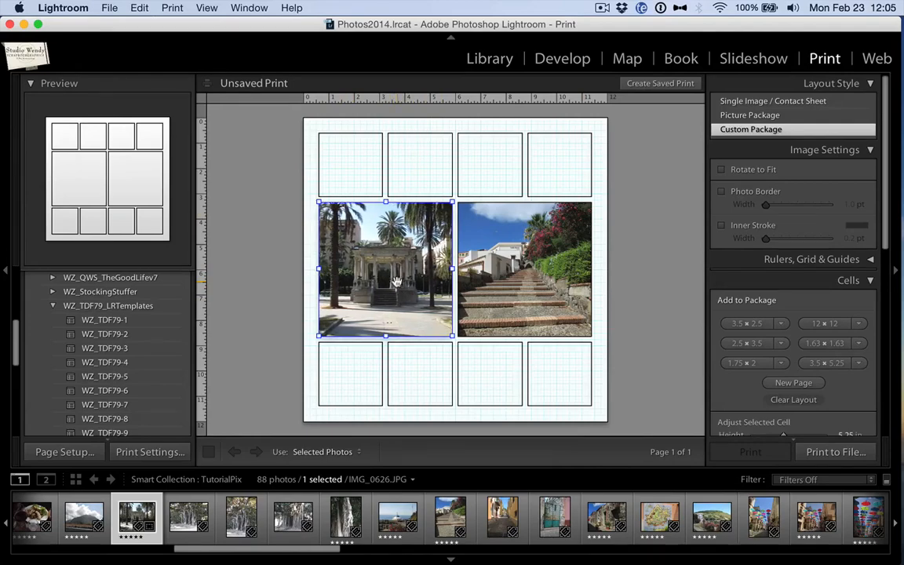
Undo the crop changes on the pavilion photo until its full, uncropped frame is restored
key("super+z")
key("super+z")
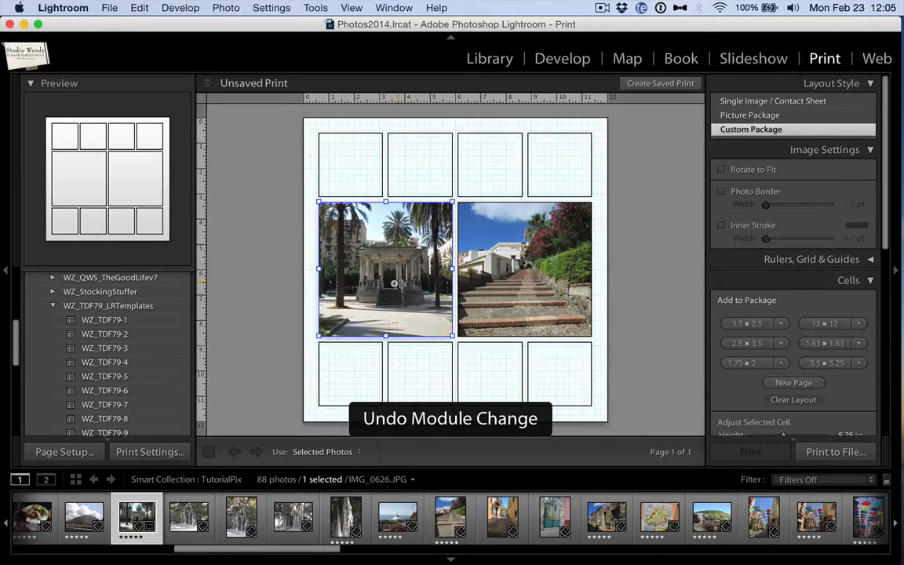
key("super+z")
key("super+z")
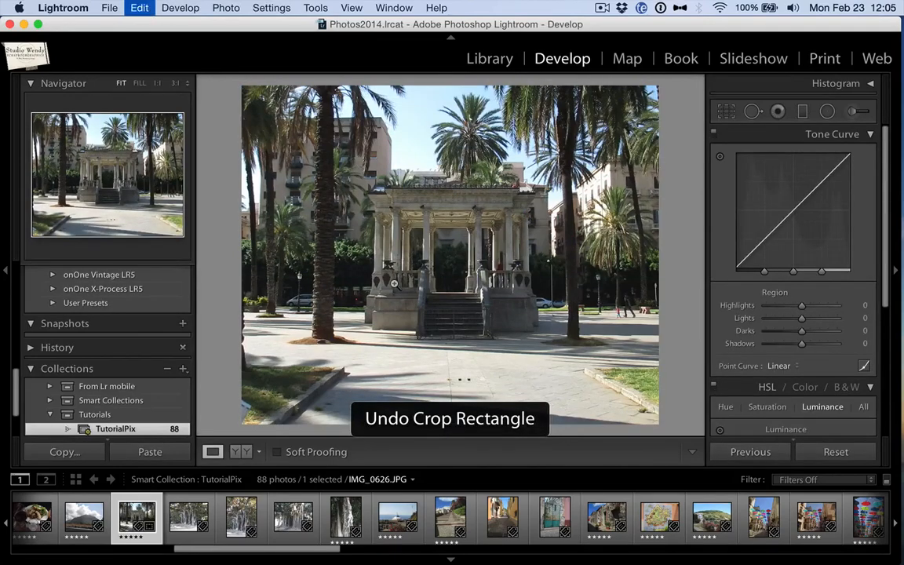
key("super+z")
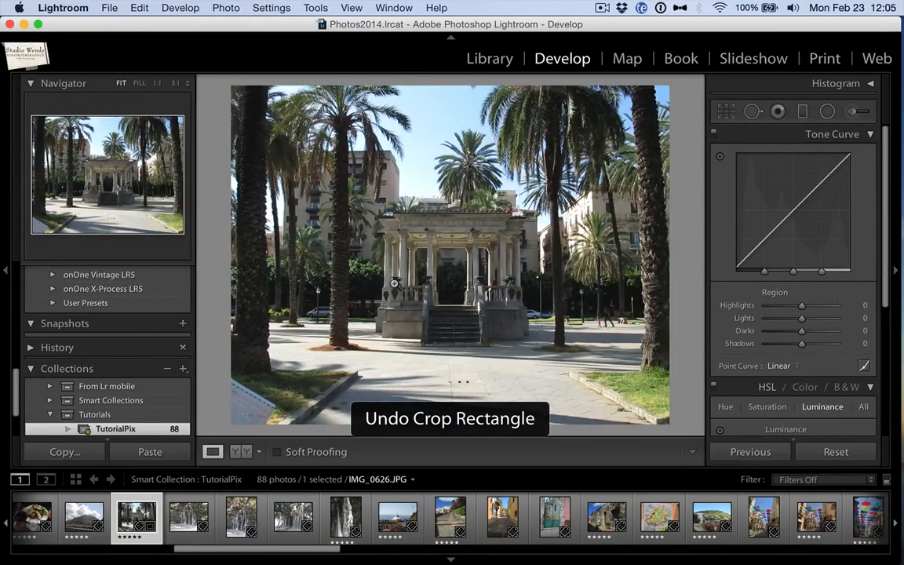
key("super+z")
key("super+z")
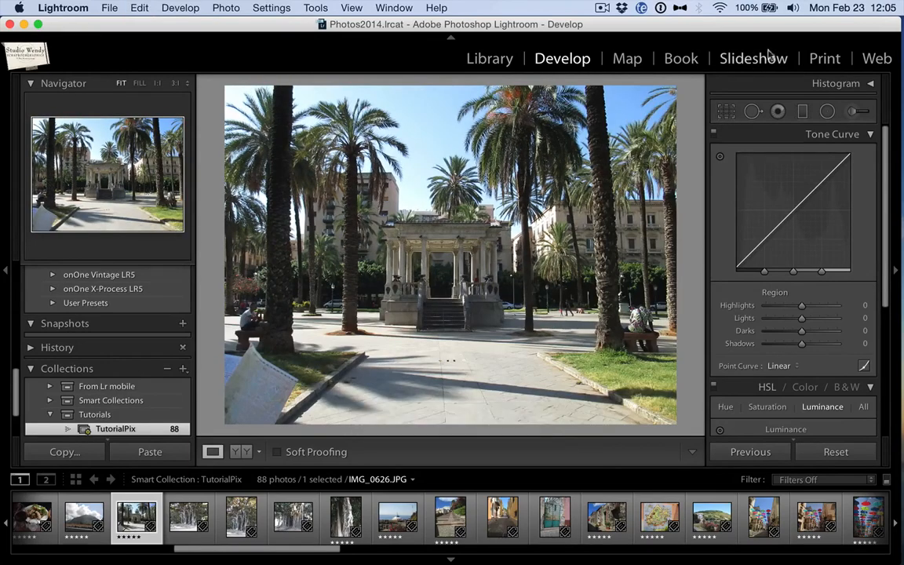
In the Print module, try the hillside photo in the left large cell and replace it with the harbor photo
left_click(825, 58)
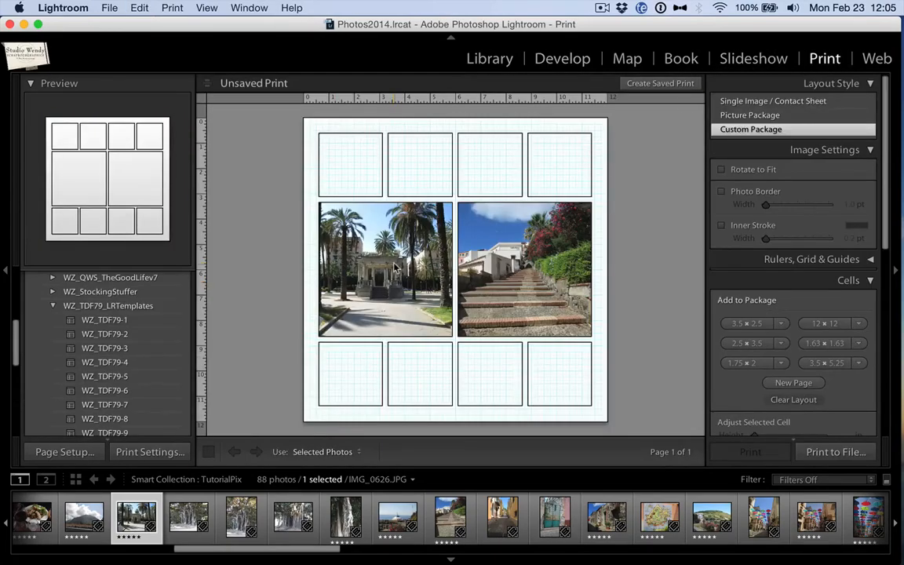
left_click_drag(394, 264, 397, 264)
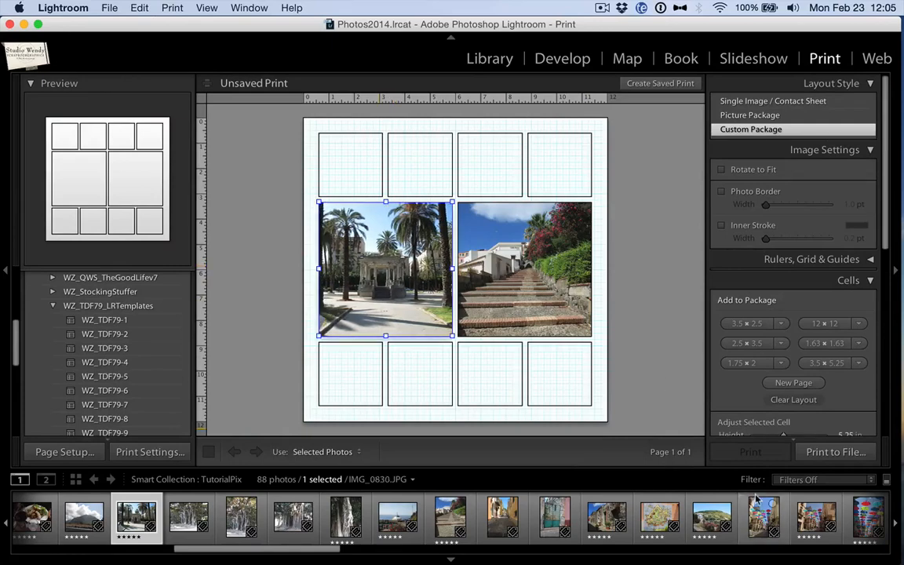
left_click_drag(711, 515, 396, 266)
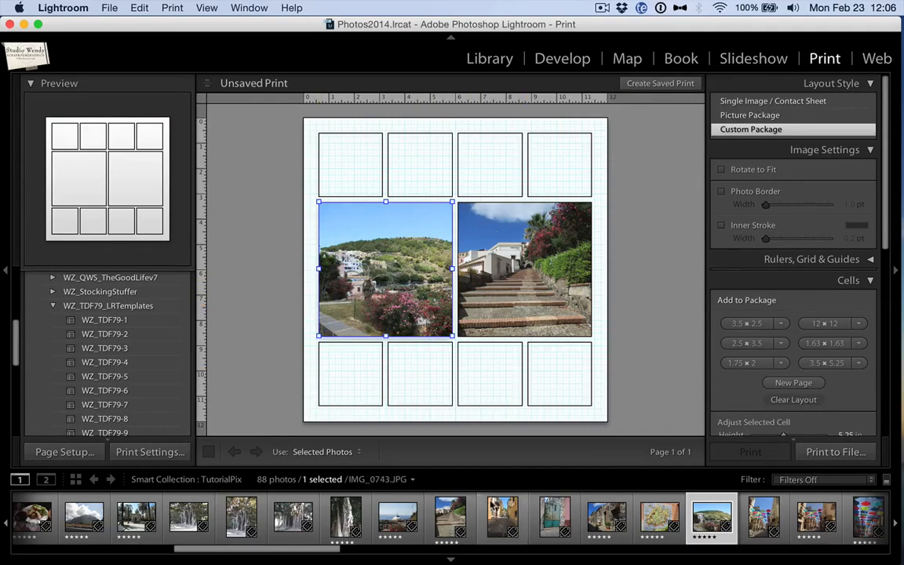
left_click_drag(395, 510, 345, 302)
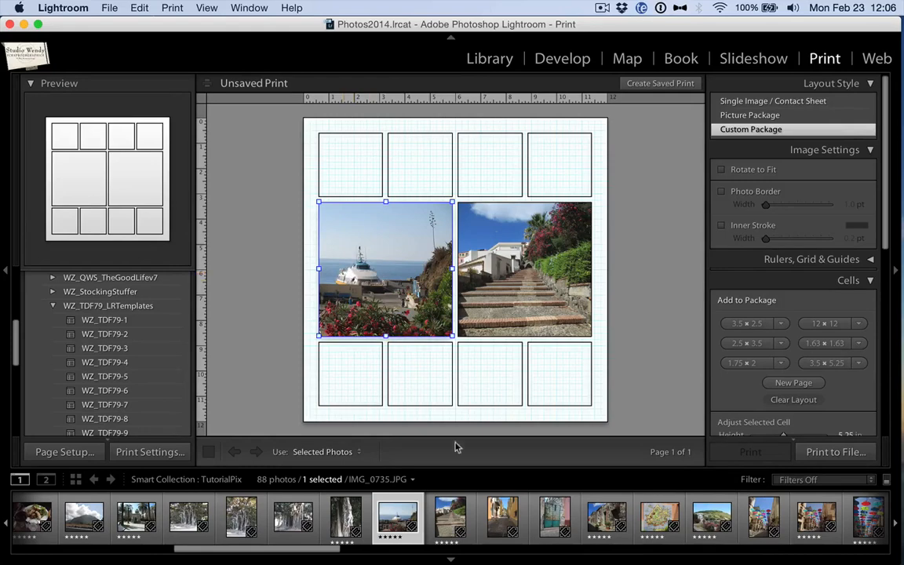
Fill the four bottom-row cells, left to right, with the yellow alley, teal door, stone house and map photos
left_click_drag(501, 524, 349, 373)
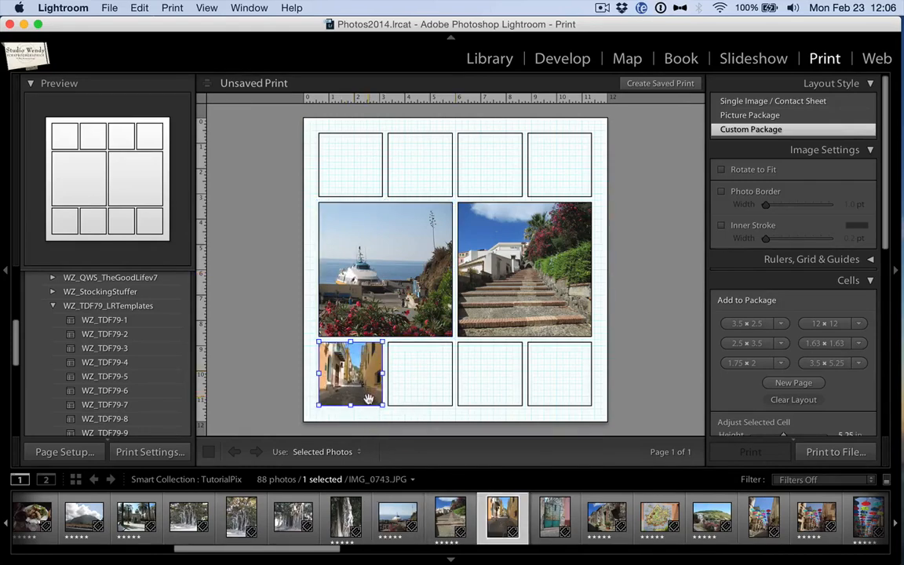
left_click_drag(555, 518, 430, 377)
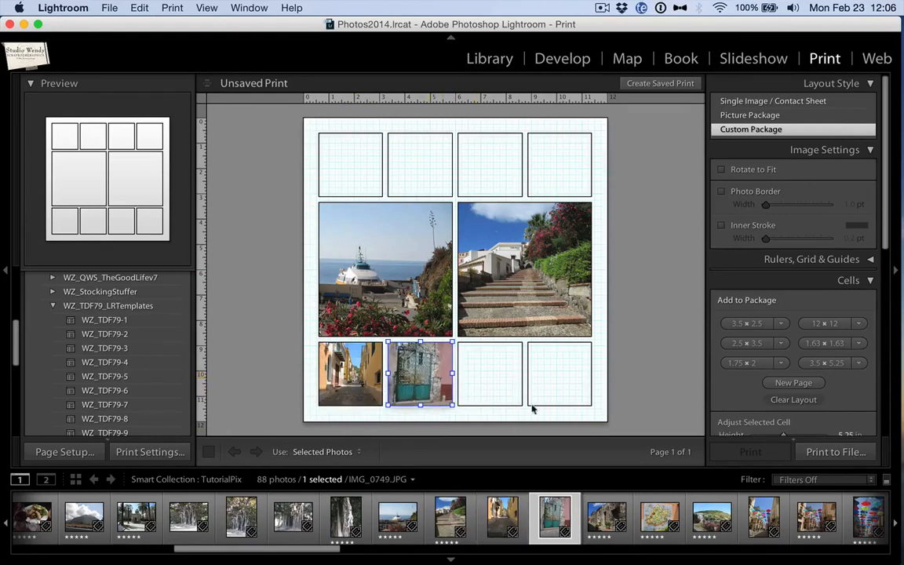
left_click_drag(606, 518, 489, 376)
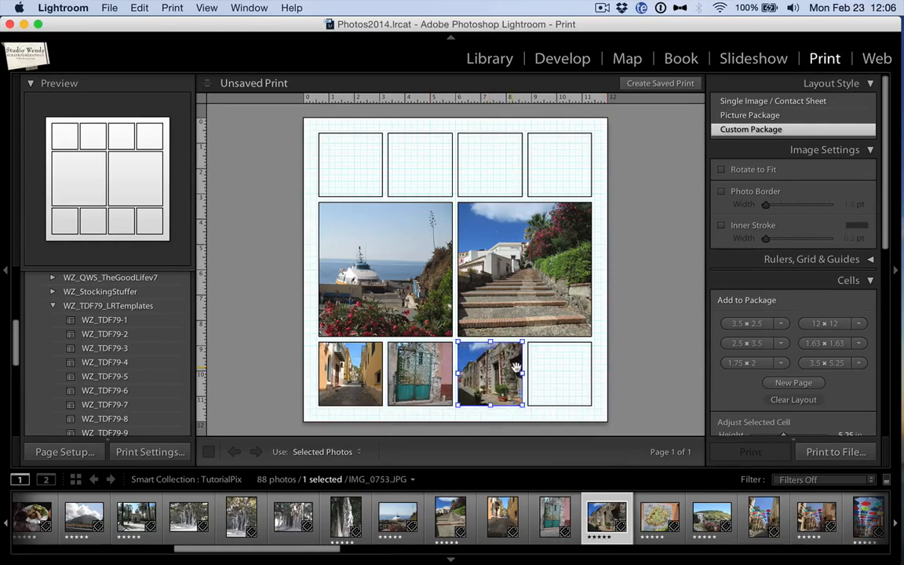
left_click_drag(659, 518, 565, 372)
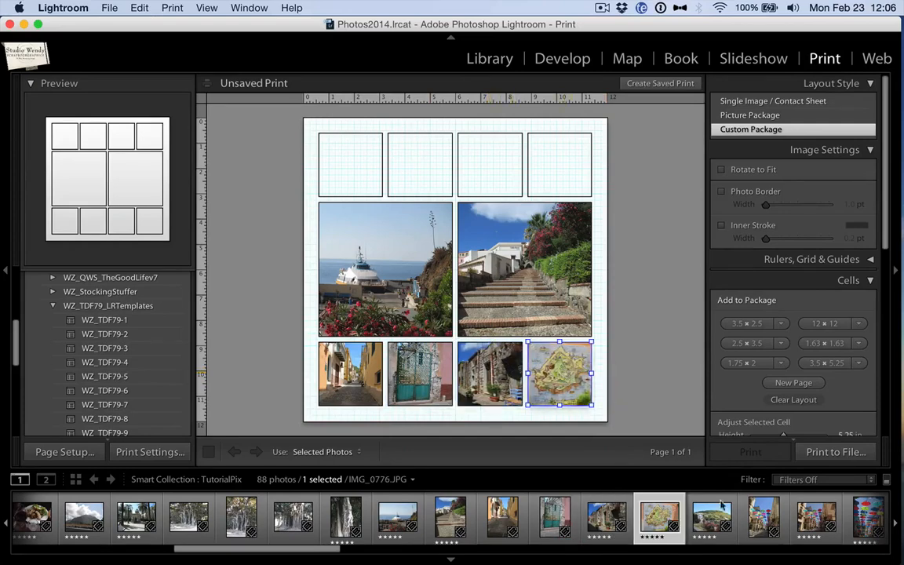
Fill the four top-row cells, left to right, with the hillside, umbrella street, old wooden door and statue photos
left_click_drag(712, 518, 315, 161)
left_click_drag(763, 518, 424, 169)
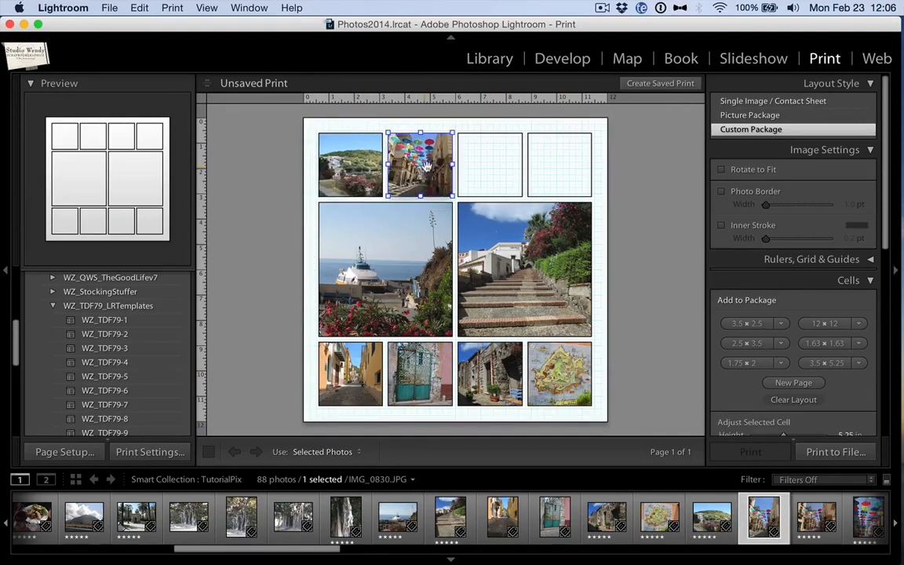
scroll(738, 518, "down", 3)
left_click_drag(764, 517, 494, 160)
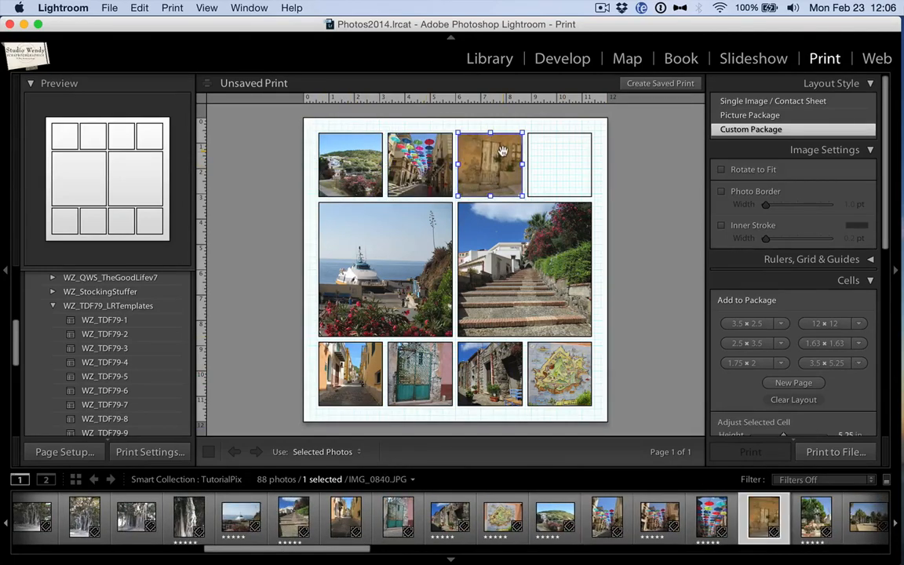
left_click_drag(815, 518, 568, 187)
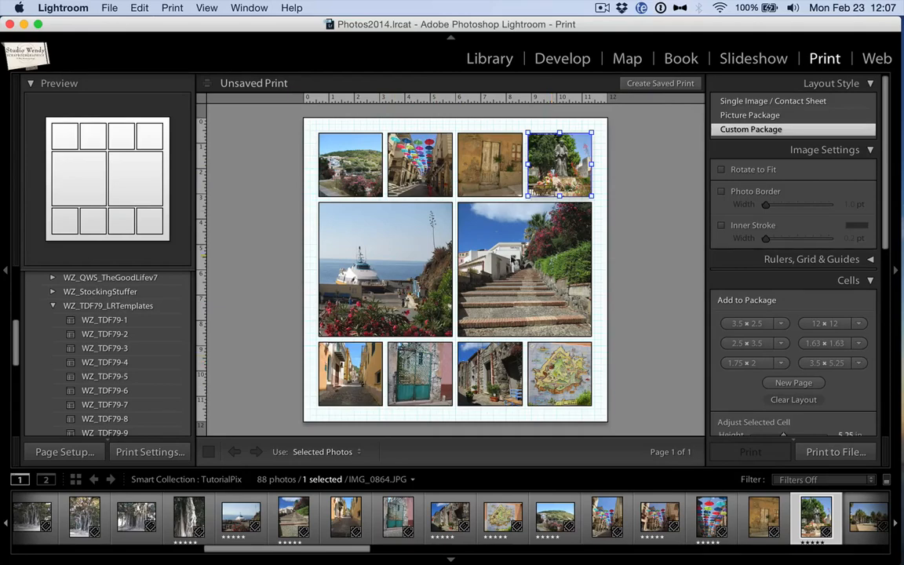
Export the 12 × 12 in collage as a JPEG named Sicily in the TUTORIALSUPPLIES folder
scroll(822, 306, "down", 2)
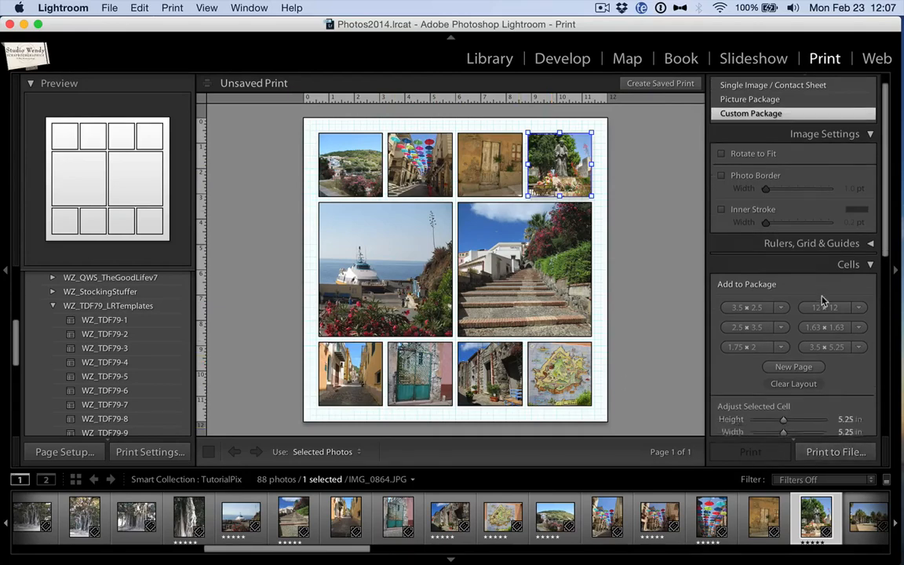
scroll(822, 302, "down", 12)
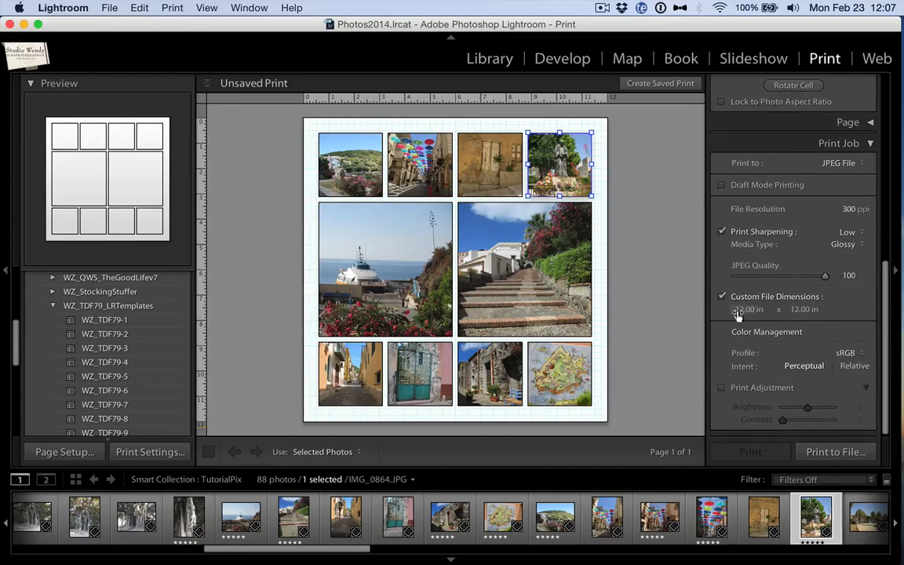
left_click(830, 454)
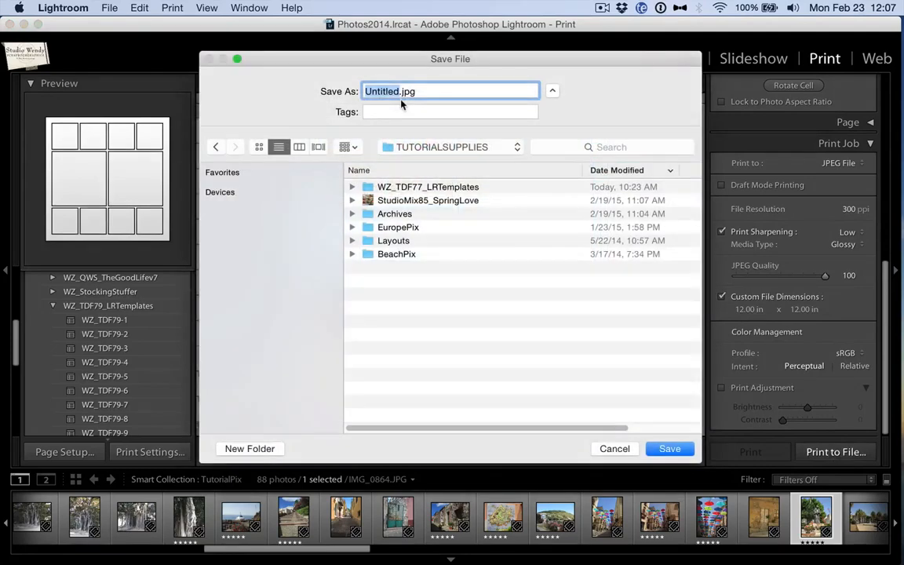
type("Sicily")
left_click(670, 448)
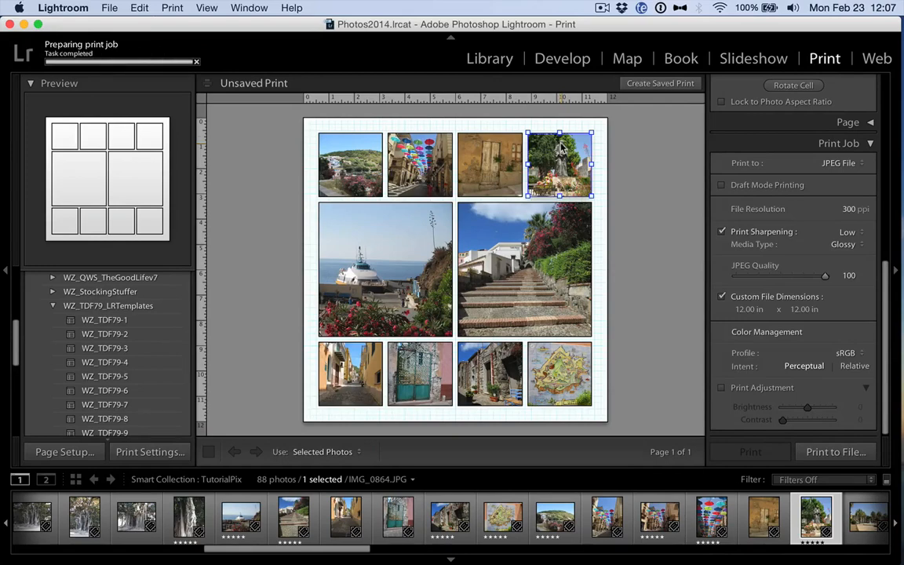
Switch to Finder and open Sicily.jpg from the TUTORIALSUPPLIES folder in Adobe Photoshop CC 2014
left_click(23, 25)
left_click(209, 149)
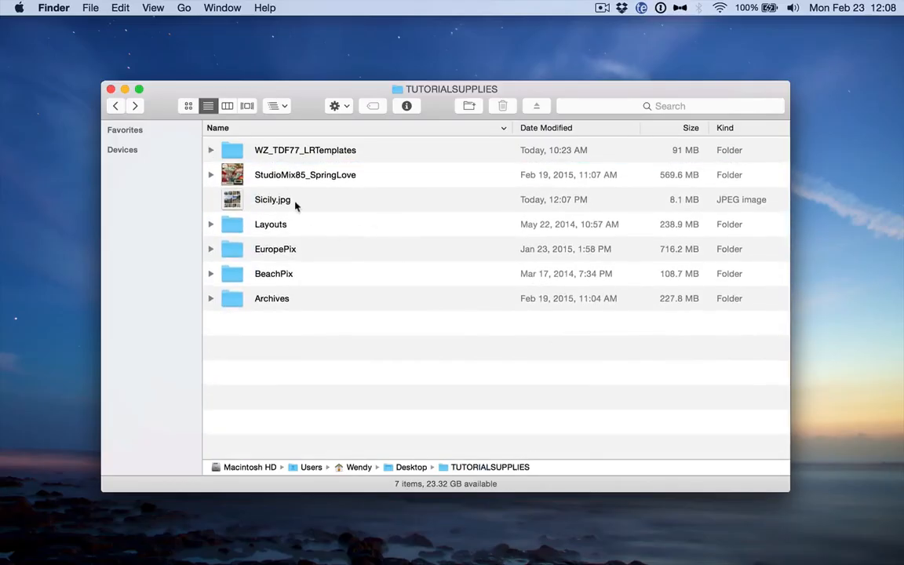
left_click(272, 203)
right_click(270, 202)
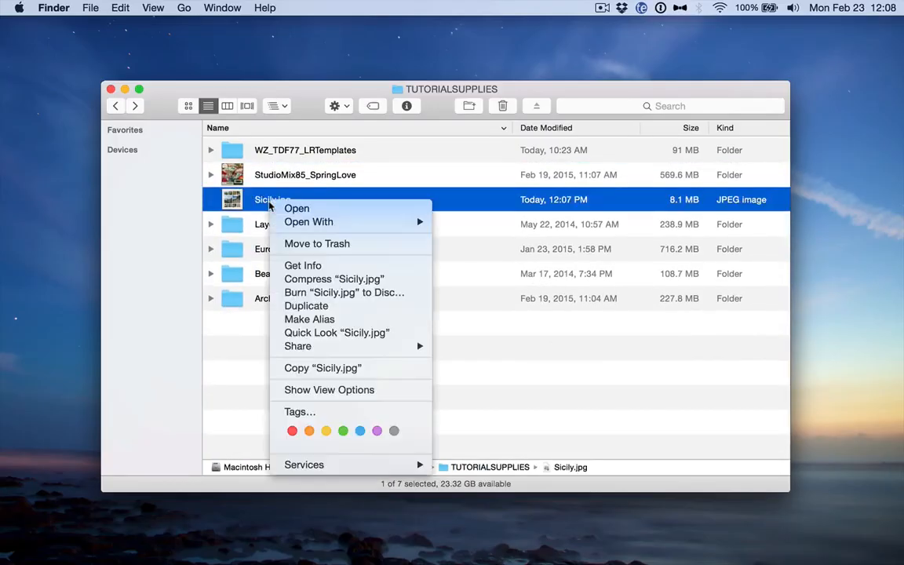
mouse_move(312, 225)
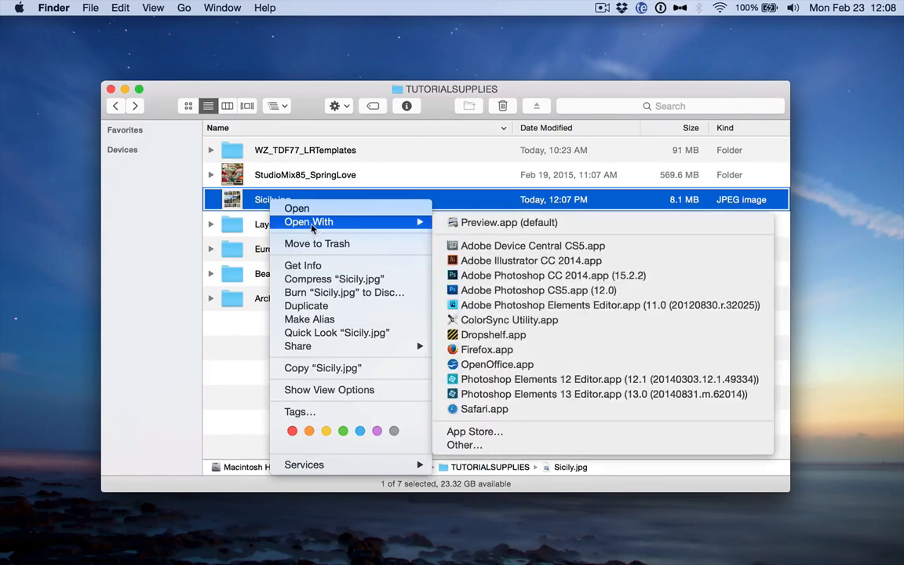
left_click(625, 281)
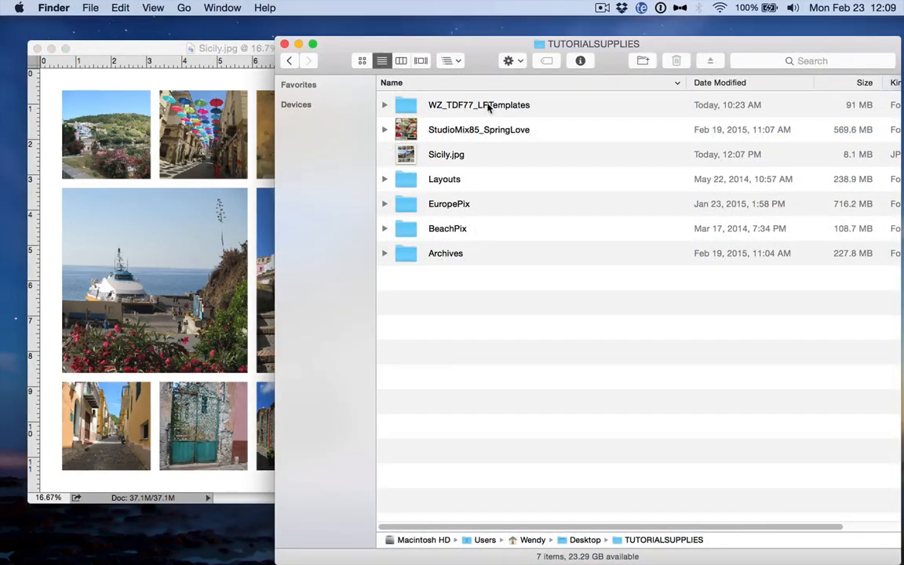
Open the overlay WZ_TDF77-1.tif from the WZ_TDF77_Overlays folder inside WZ_TDF77_LRTemplates, previewing the overlays in Cover Flow view
double_click(471, 106)
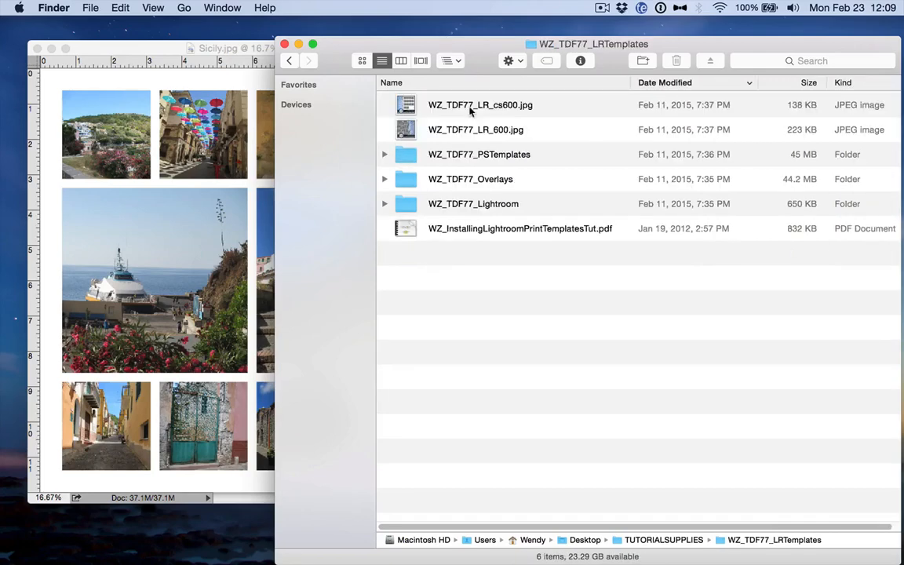
double_click(481, 180)
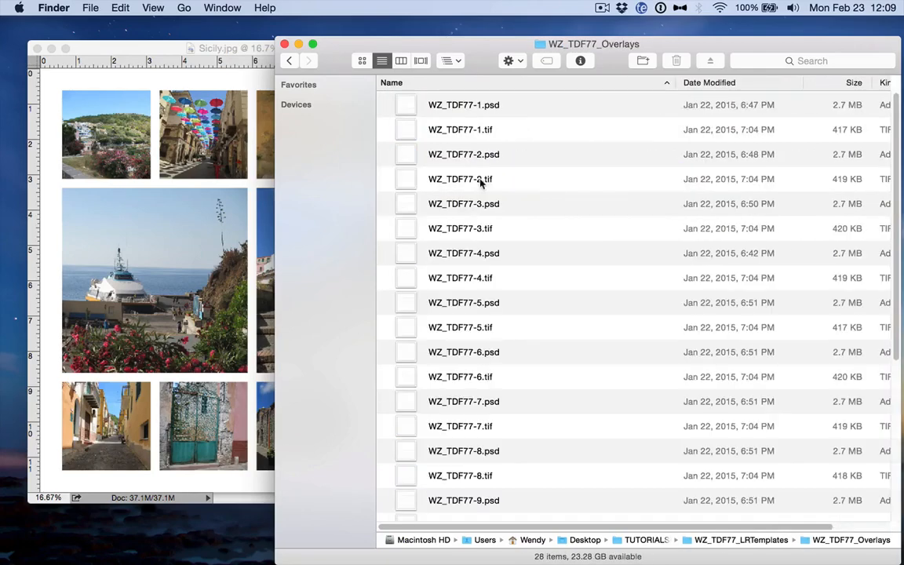
left_click(451, 105)
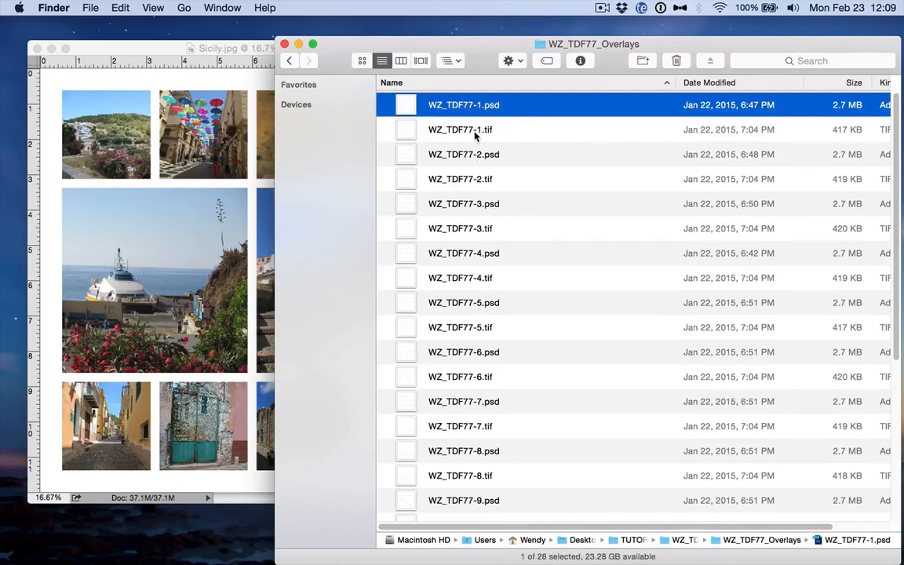
left_click(421, 60)
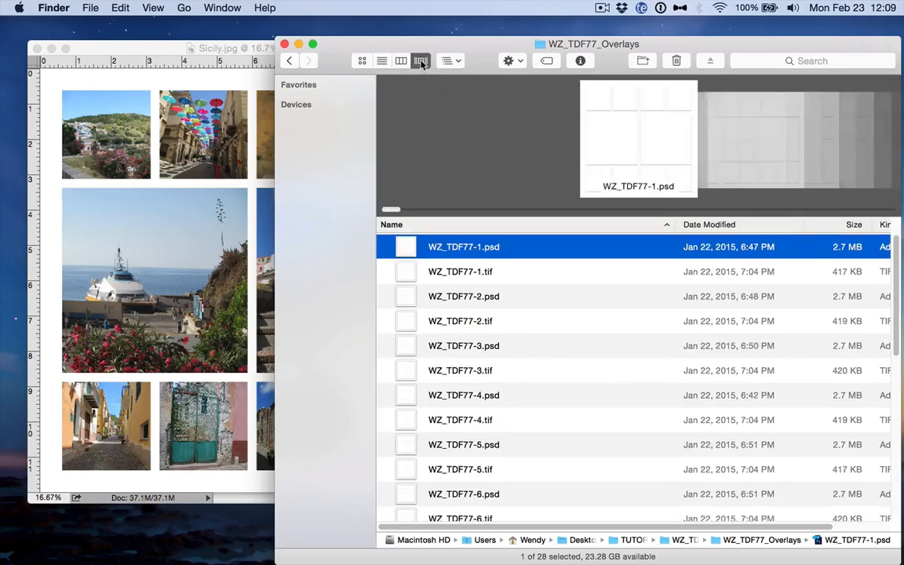
double_click(462, 272)
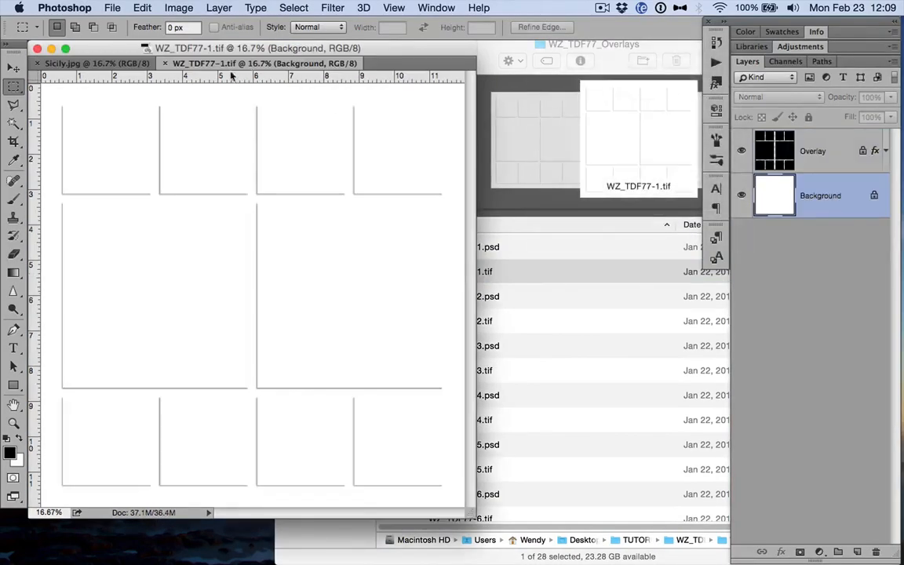
Float WZ_TDF77-1.tif in its own window beside Sicily.jpg and check both documents' layers, ending on the overlay document
left_click_drag(225, 68, 446, 75)
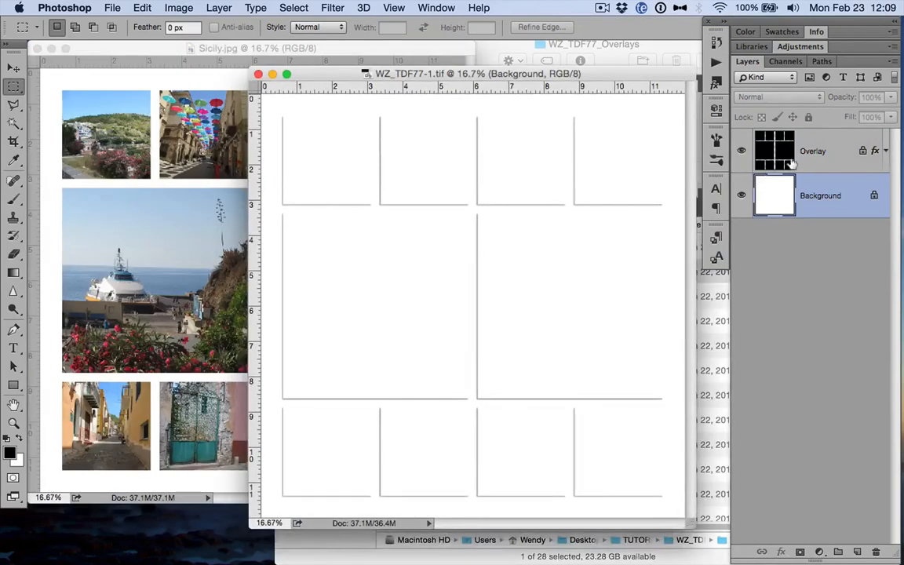
left_click(133, 89)
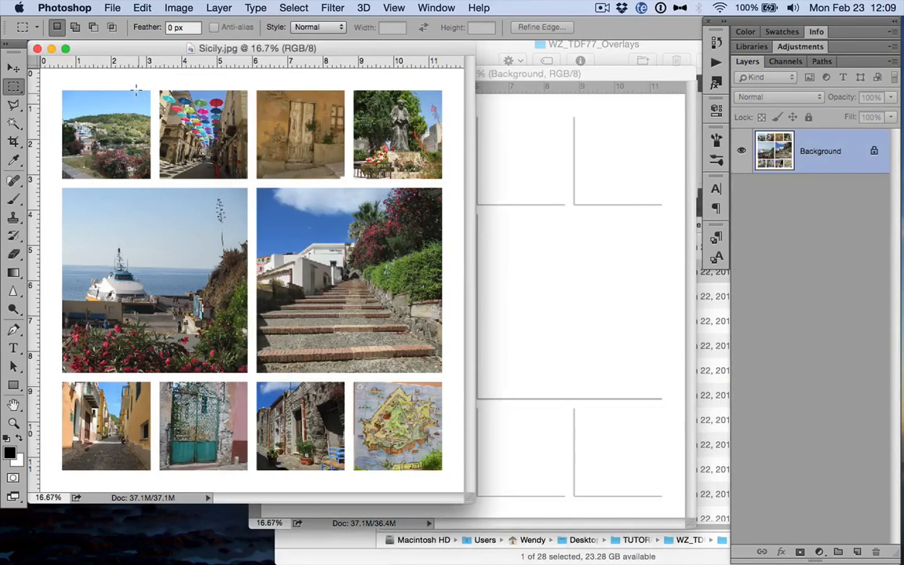
left_click(561, 106)
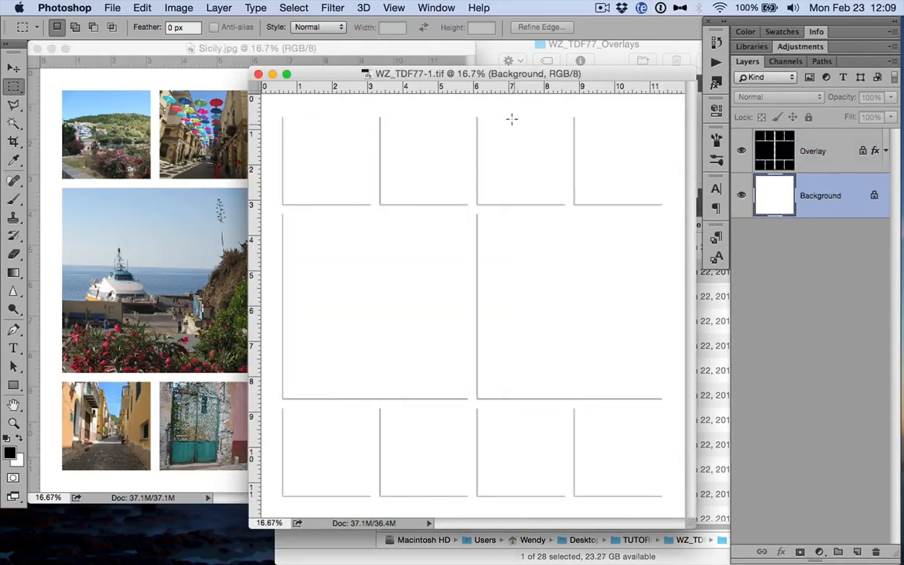
Use the Move tool to copy the Overlay layer from WZ_TDF77-1.tif into Sicily.jpg, aligned over the photos
left_click(14, 68)
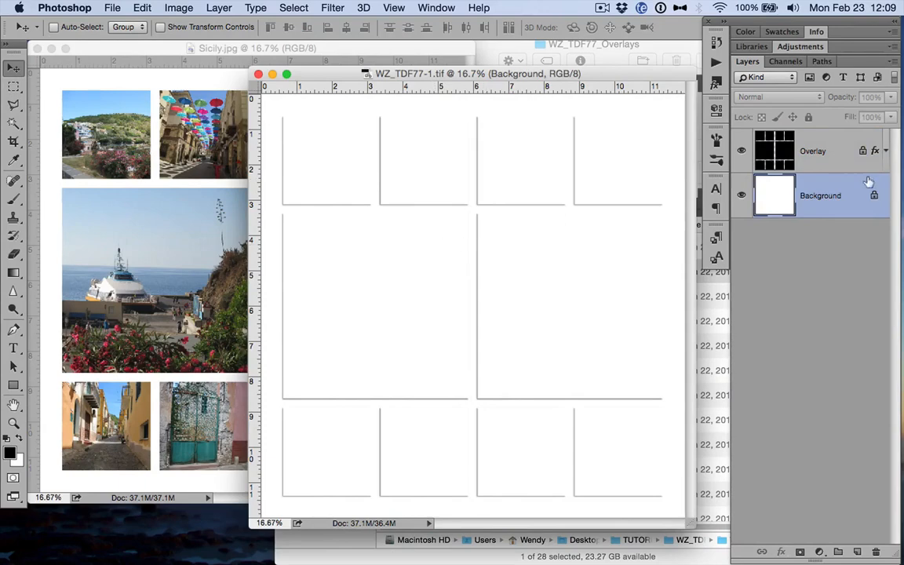
left_click(779, 163)
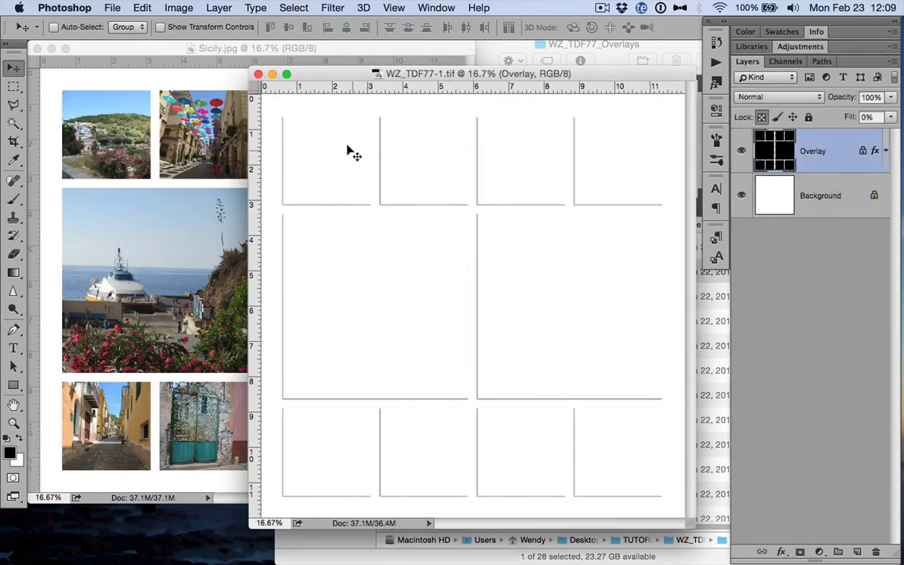
left_click_drag(353, 153, 124, 152)
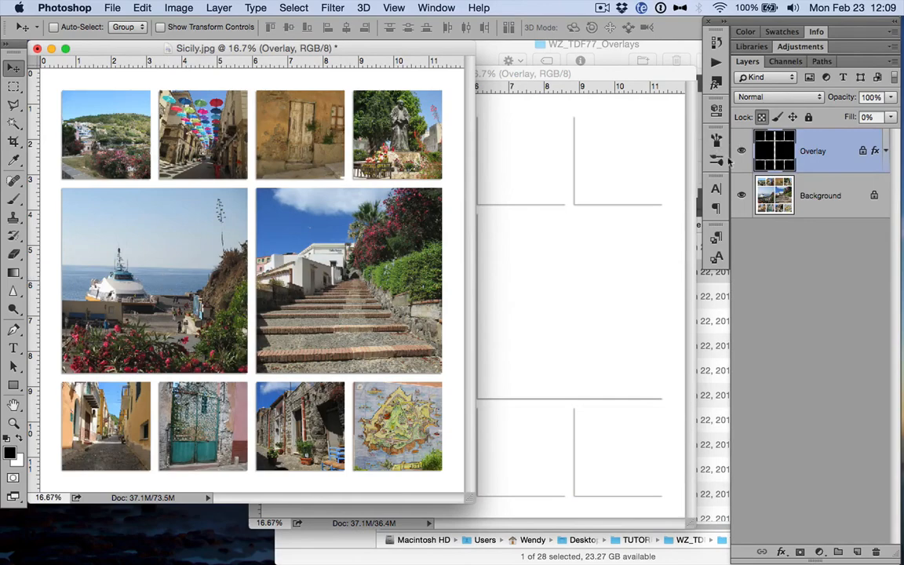
Compare the photo edges with the Overlay layer hidden and shown, both close up and at full-page view
left_click(740, 153)
left_click(740, 154)
key("super+equal")
key("super+equal")
key("super+equal")
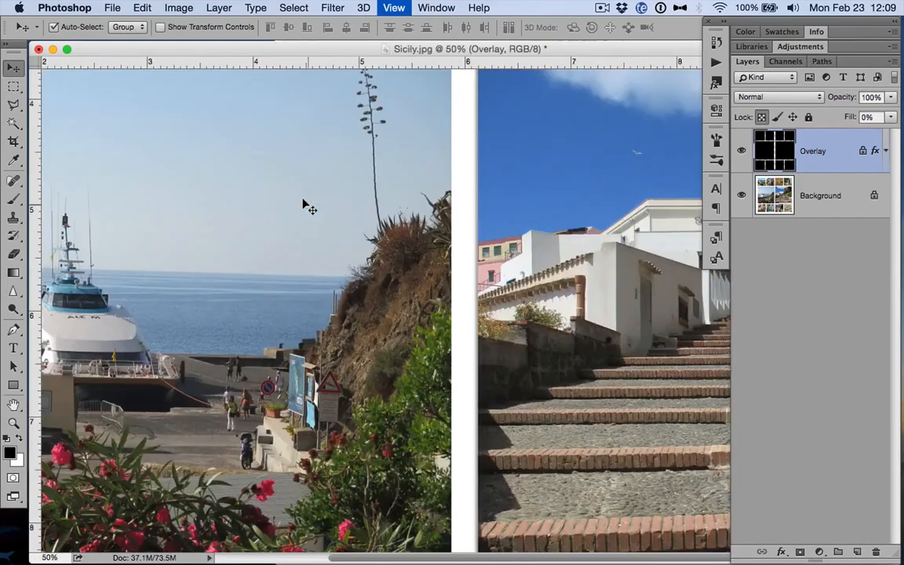
key("super+equal")
scroll(304, 201, "up", 10)
scroll(304, 202, "left", 5)
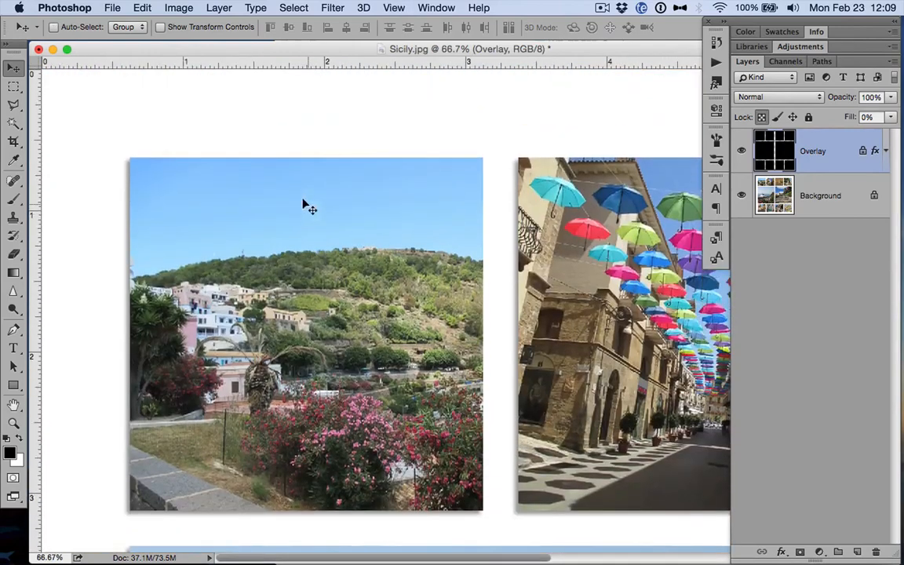
left_click(739, 149)
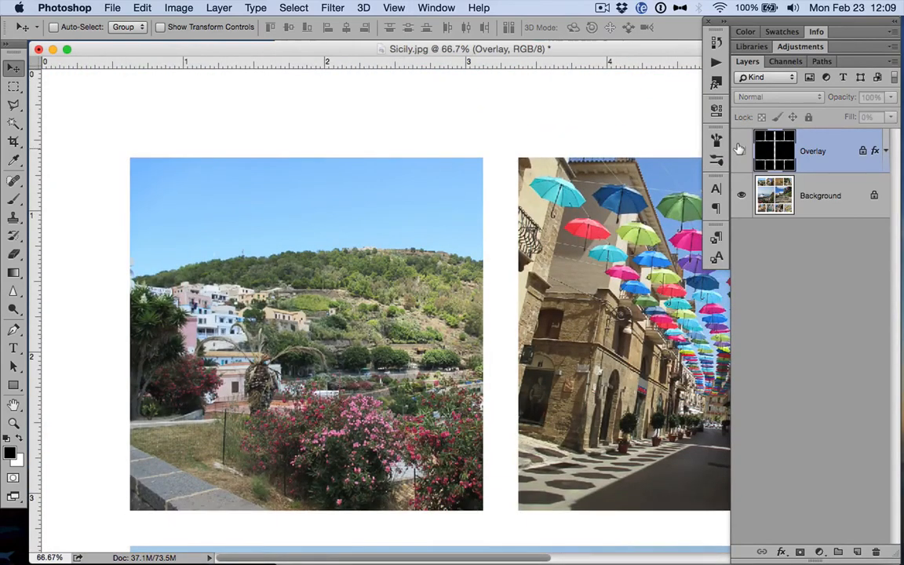
left_click(739, 149)
left_click(740, 150)
left_click(739, 150)
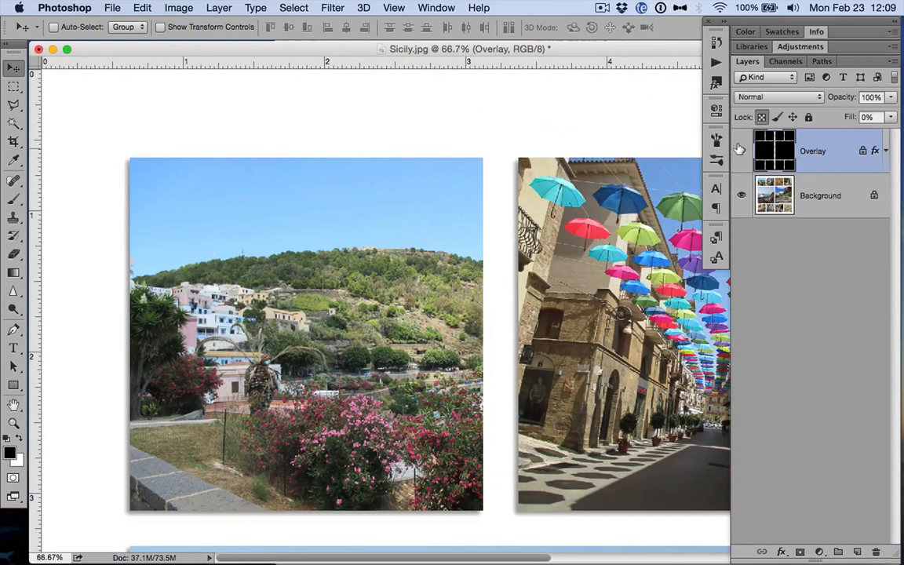
left_click(739, 150)
left_click(739, 150)
key("super")
key("super+0")
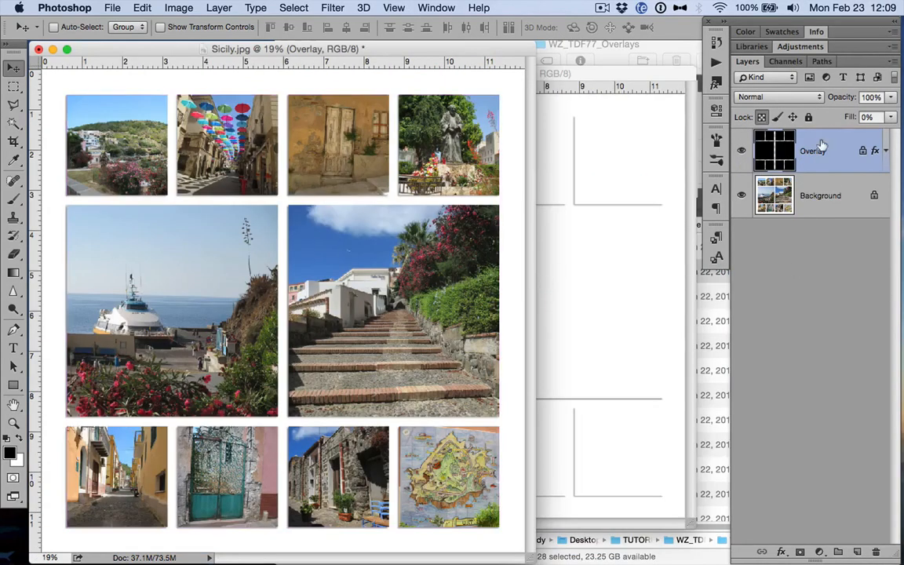
Apply the WZ_DS2_PhotoSmallBottom style to the Overlay layer
left_click(716, 82)
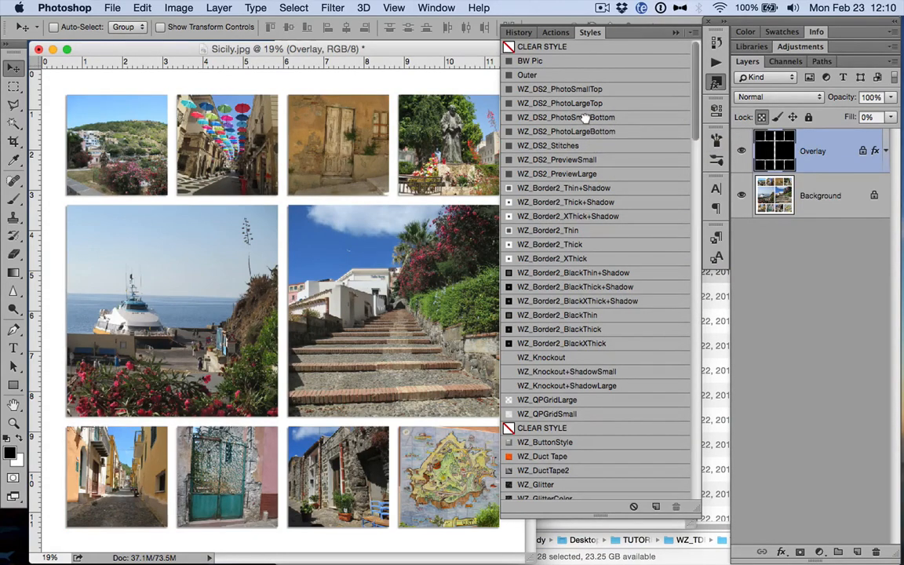
left_click(584, 117)
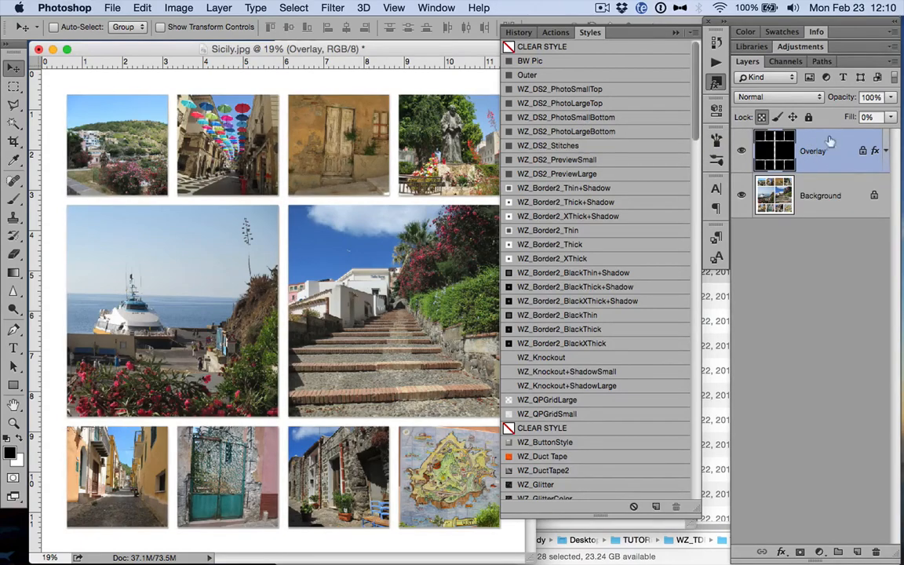
left_click(714, 82)
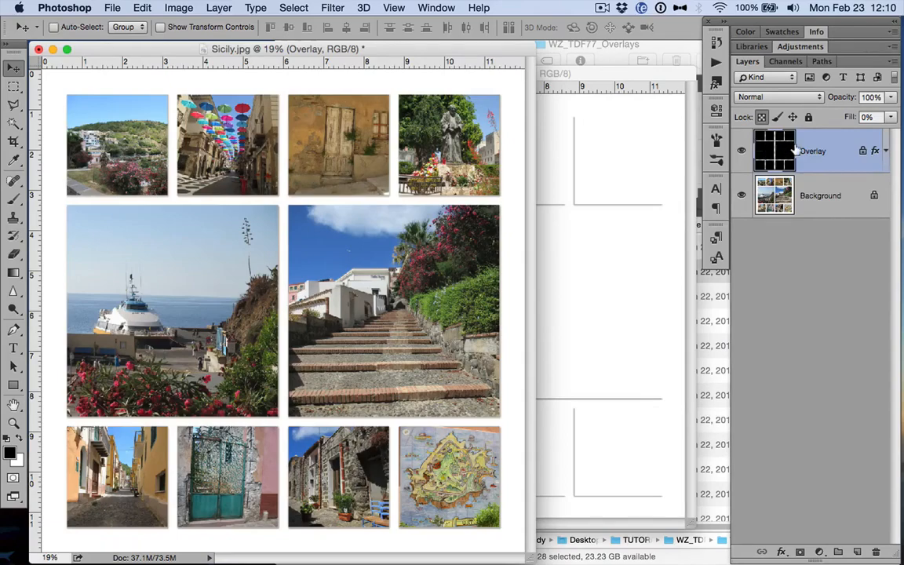
Convert the Background into a regular layer and try masking it with a selection loaded from the Overlay layer
left_click(765, 154, "super")
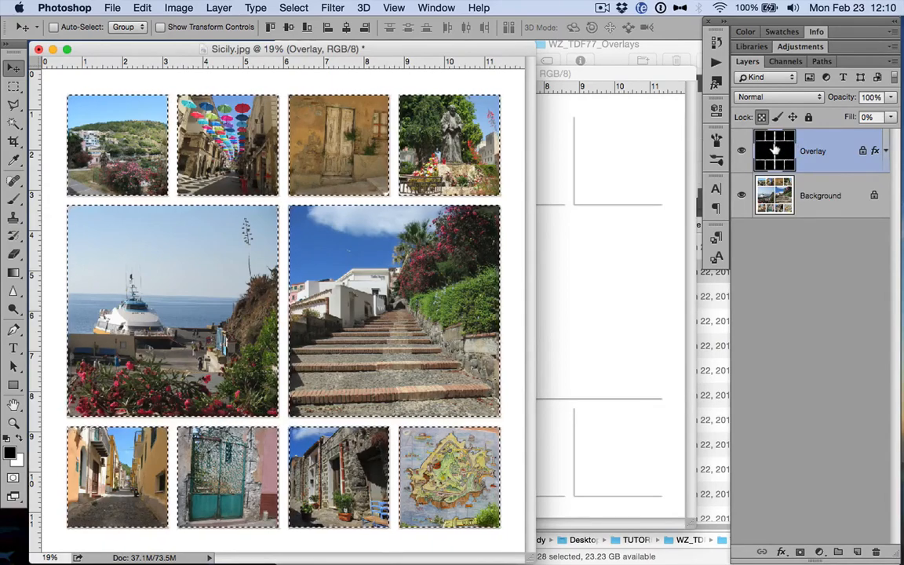
left_click(833, 201)
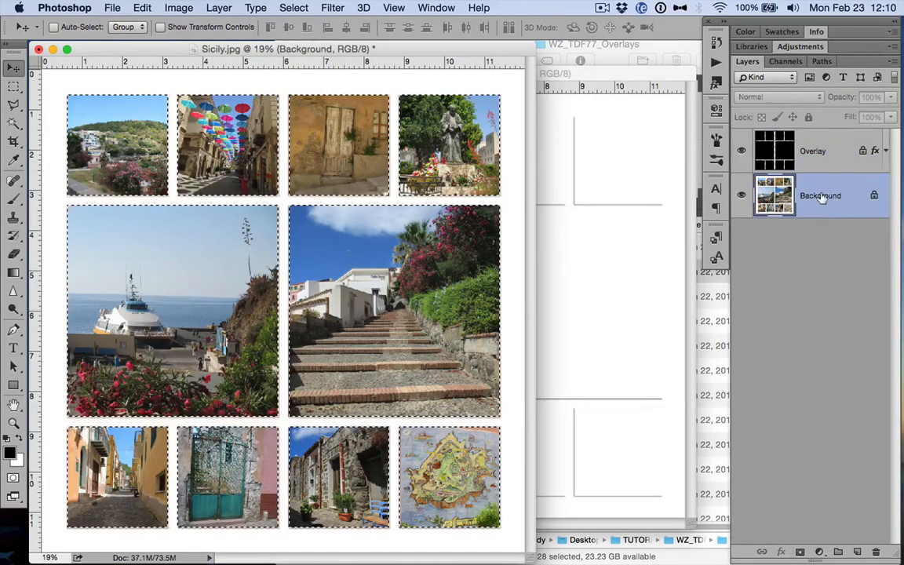
double_click(822, 198)
left_click(576, 242)
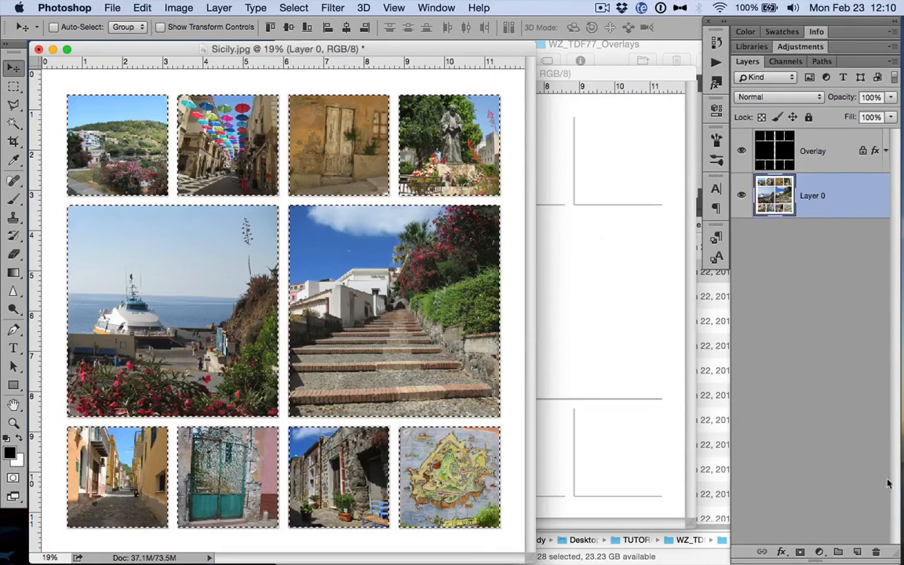
left_click(799, 552)
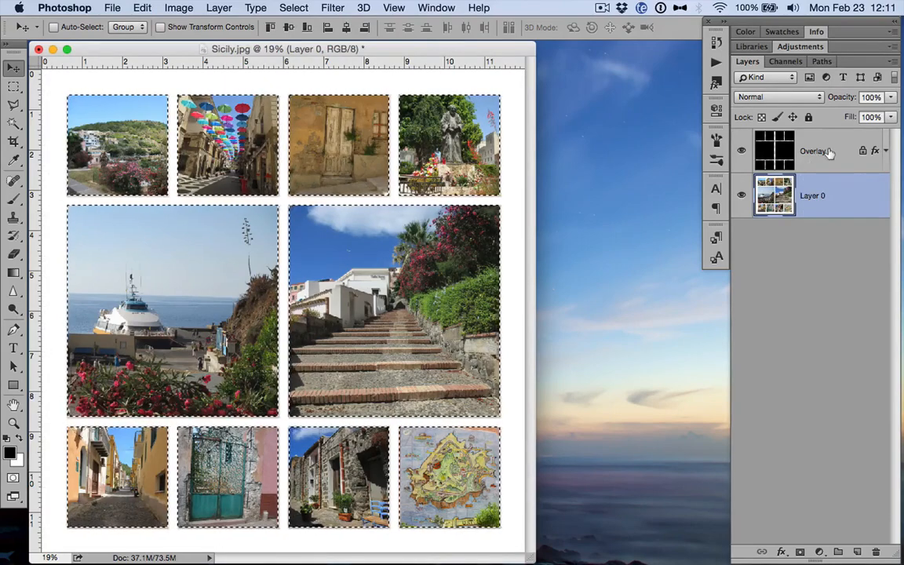
key("ctrl+d")
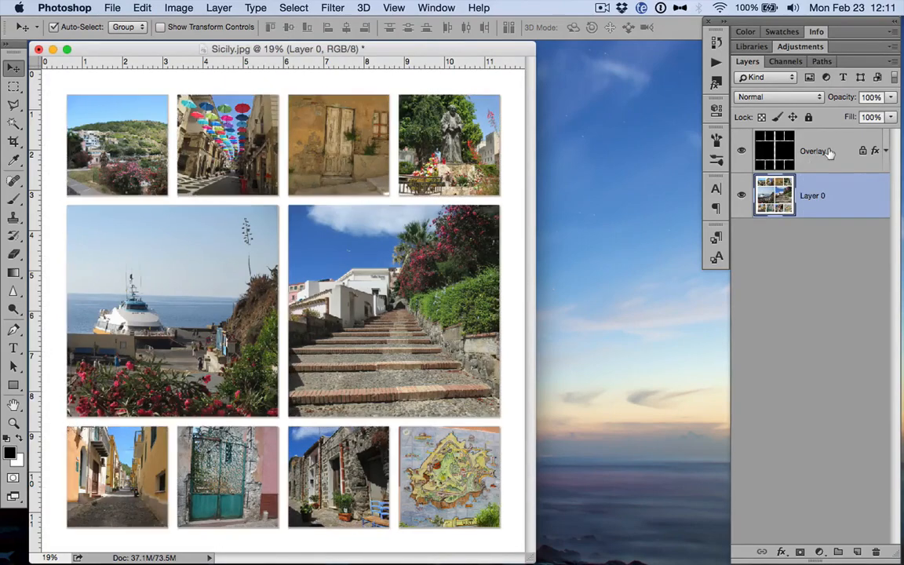
Duplicate the Overlay layer and move the lower copy beneath Layer 0
left_click(828, 152)
left_click_drag(827, 152, 857, 553)
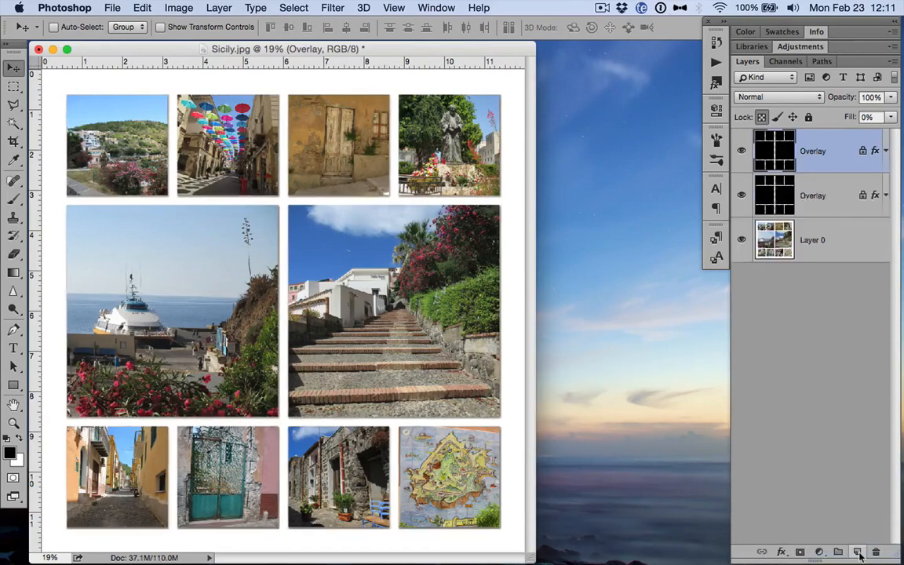
left_click(817, 196)
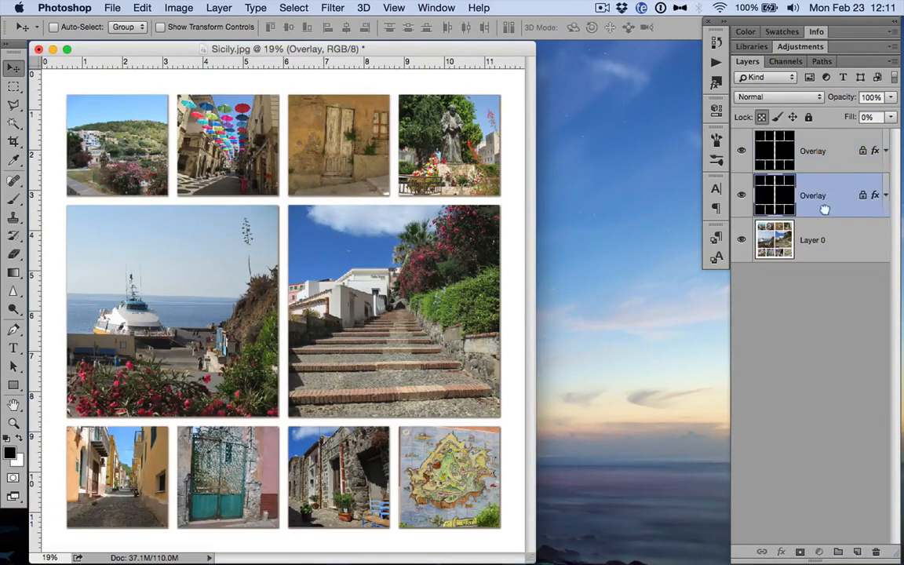
left_click_drag(823, 208, 823, 251)
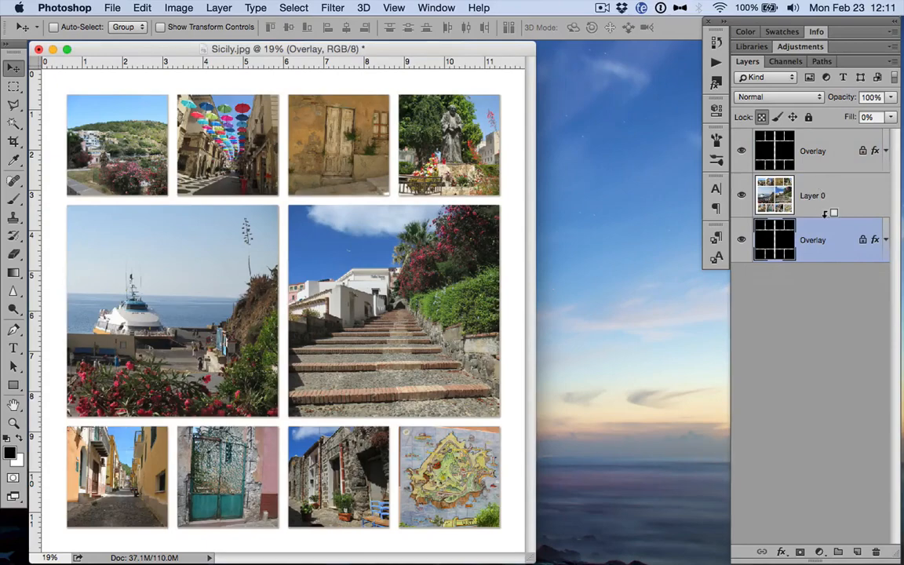
Clip Layer 0 to the bottom Overlay layer with its fill at 100%, and delete the upper Overlay layer
left_click(826, 212, "alt")
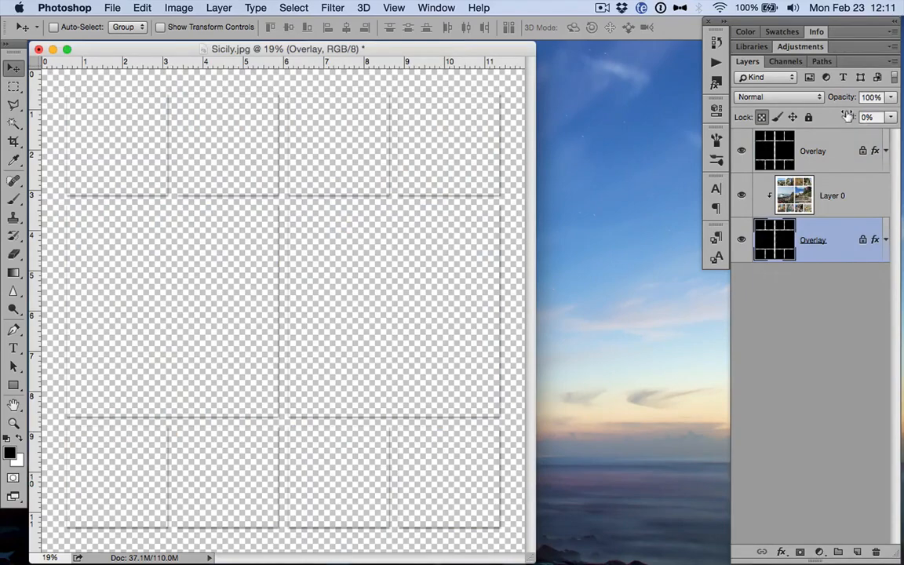
left_click_drag(842, 117, 901, 124)
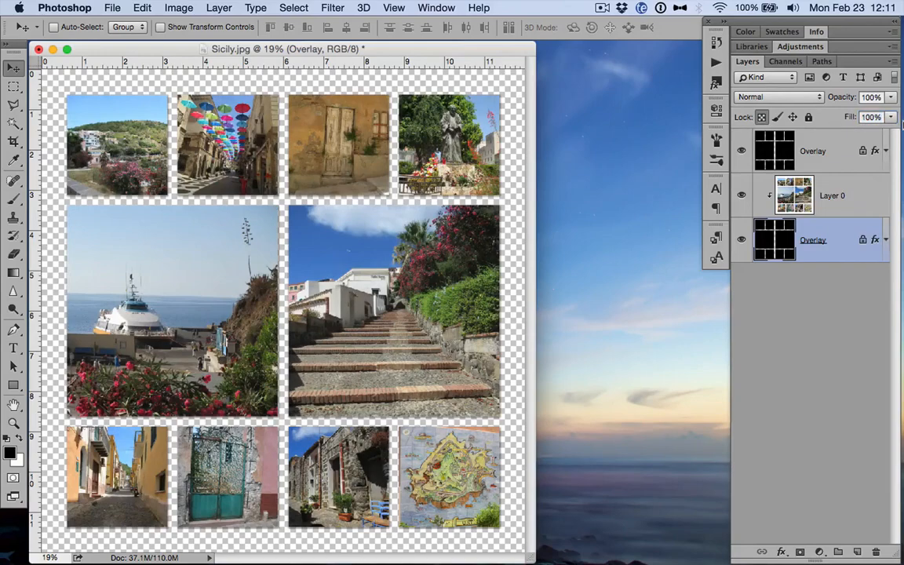
left_click(825, 153)
left_click(876, 551)
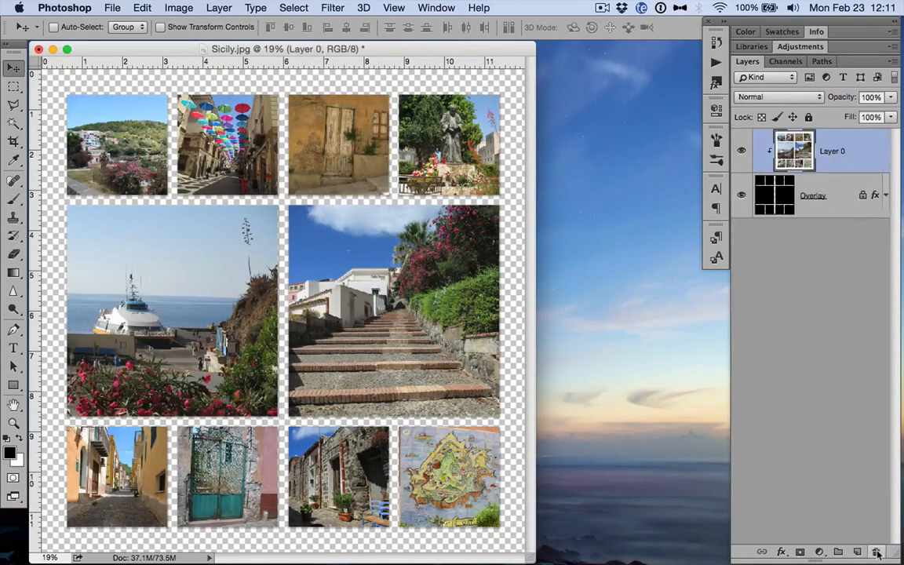
Make the Overlay layer active, then switch to Finder and show the StudioMix85_SpringLove papers folder in Cover Flow view
left_click(776, 196)
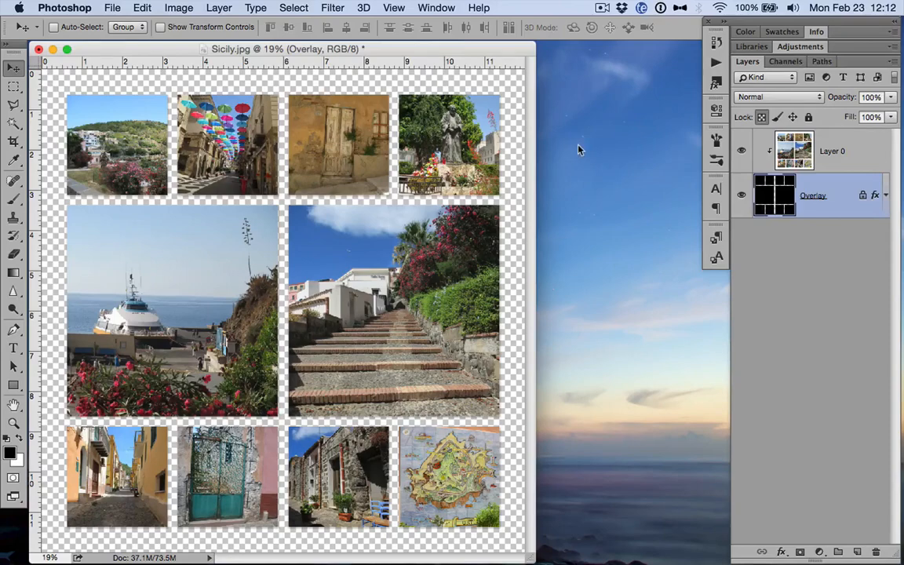
key("super+Tab")
double_click(383, 109)
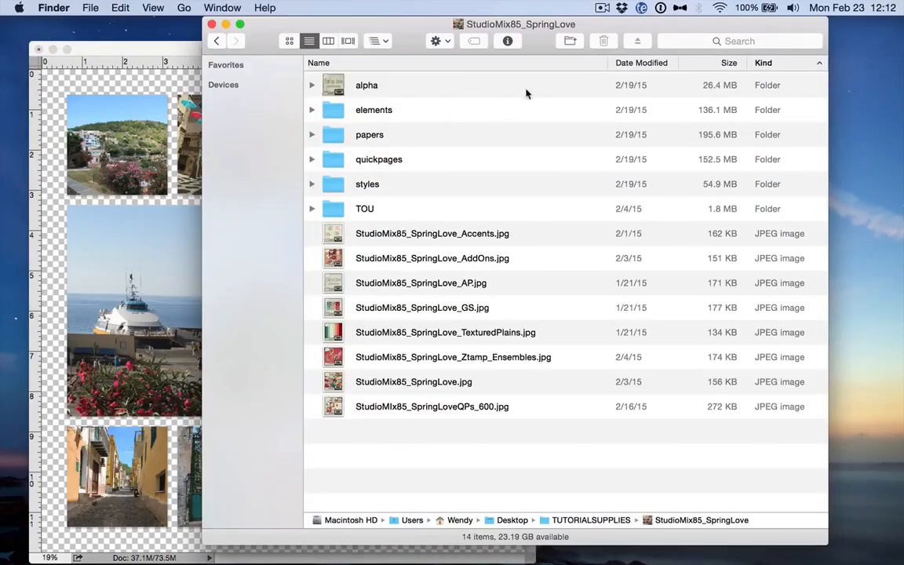
double_click(367, 135)
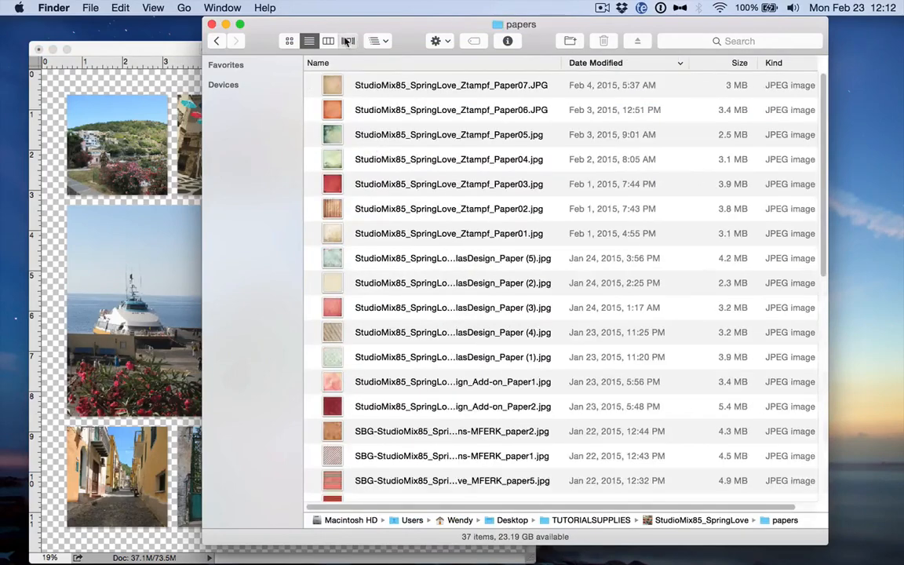
left_click(348, 41)
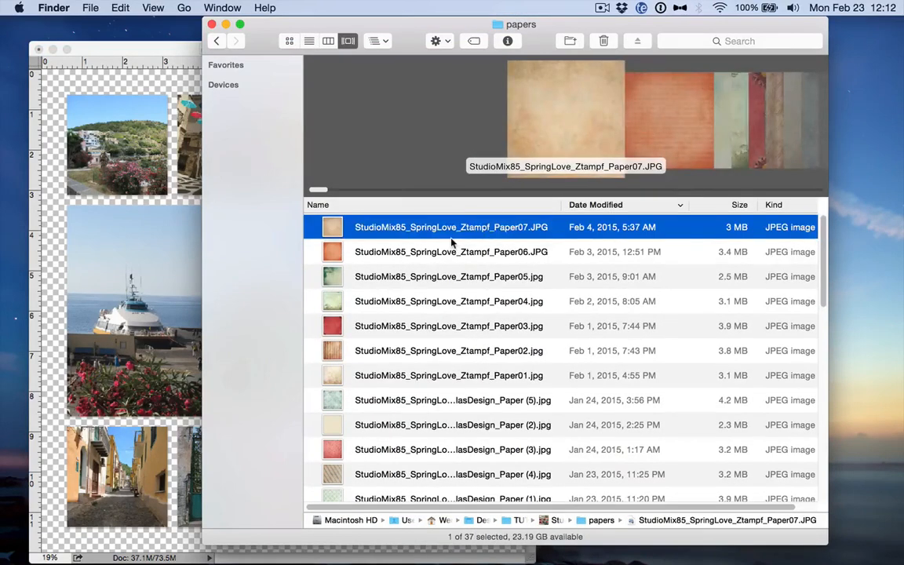
Preview the background papers one by one and select StudioMix85_SpringLove_Ztampf_Paper01.jpg
key("Down")
key("Up")
key("Down")
key("Down")
key("Down")
key("Down")
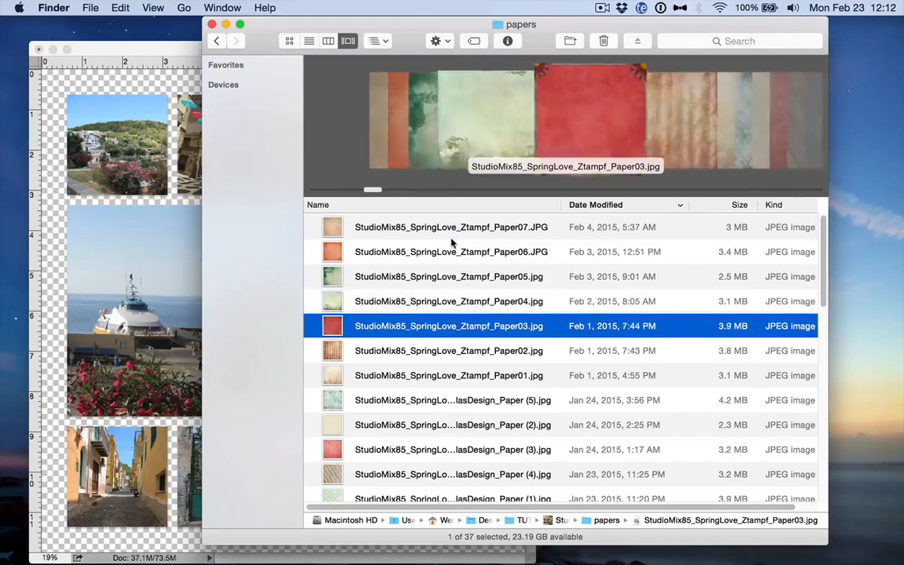
key("Down")
key("Down")
key("Down")
key("Up")
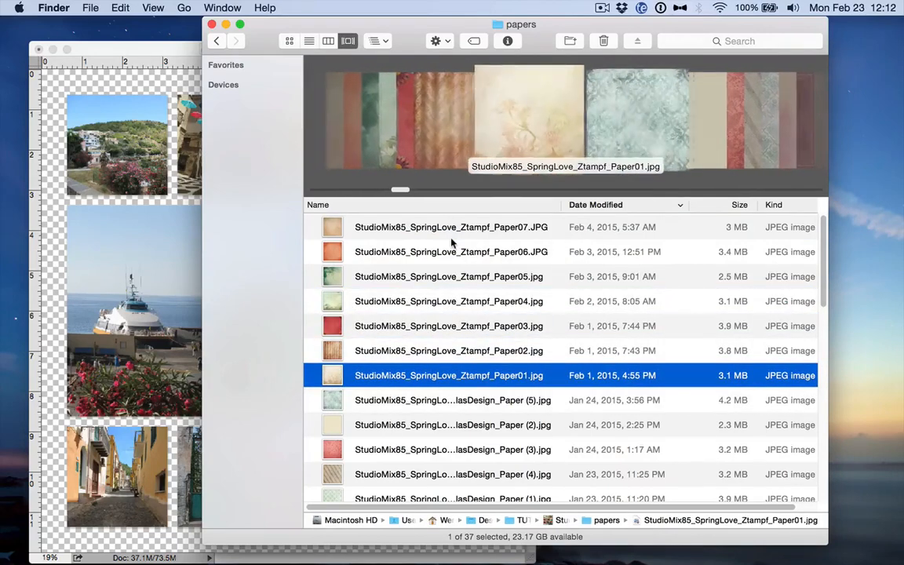
key("Down")
key("Up")
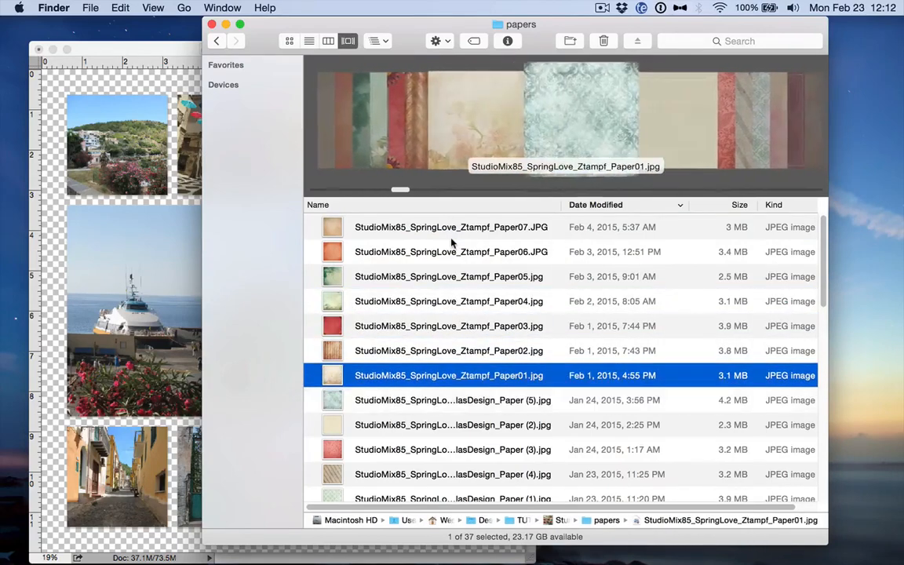
Place StudioMix85_SpringLove_Ztampf_Paper01.jpg in Sicily.jpg as the bottom layer and clip Layer 0 to the Overlay layer again
left_click_drag(440, 377, 76, 223)
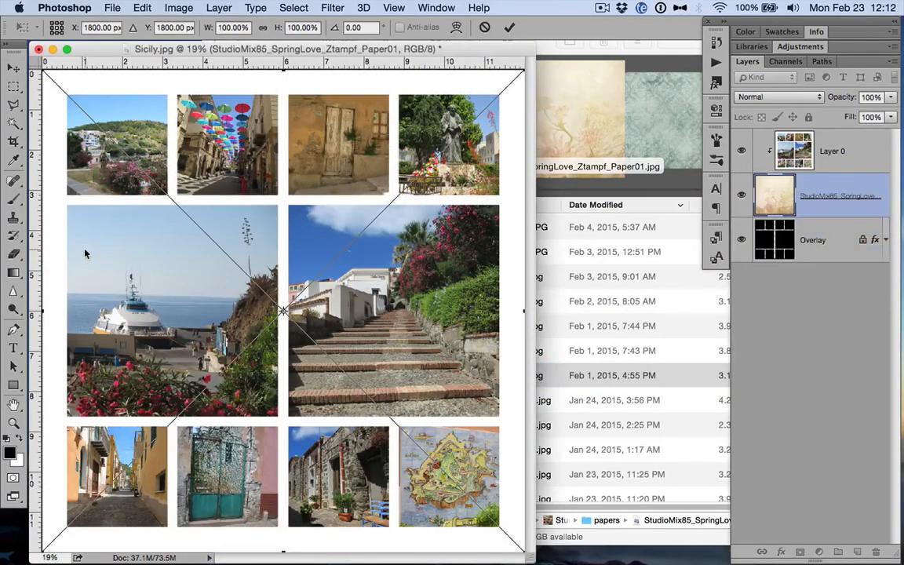
key("Return")
key("super+bracketleft")
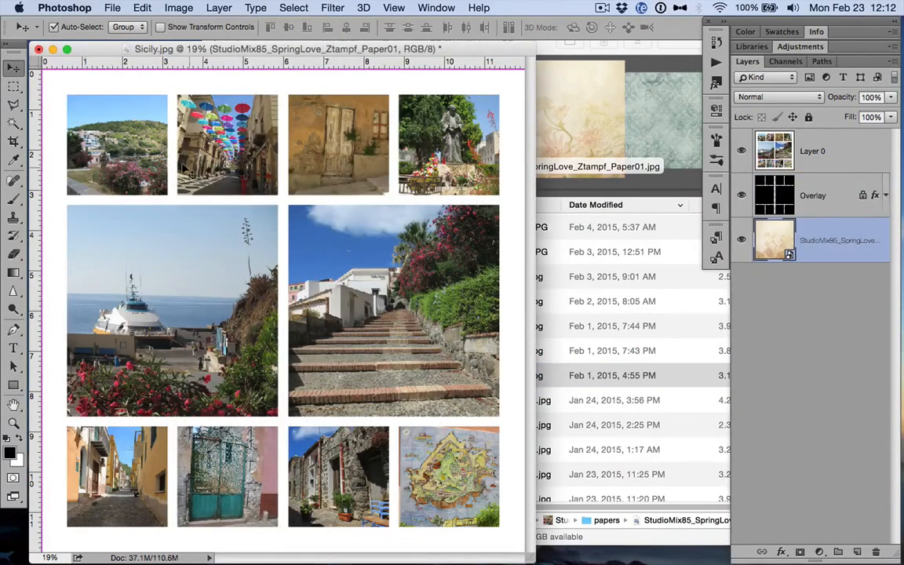
left_click(825, 173, "alt")
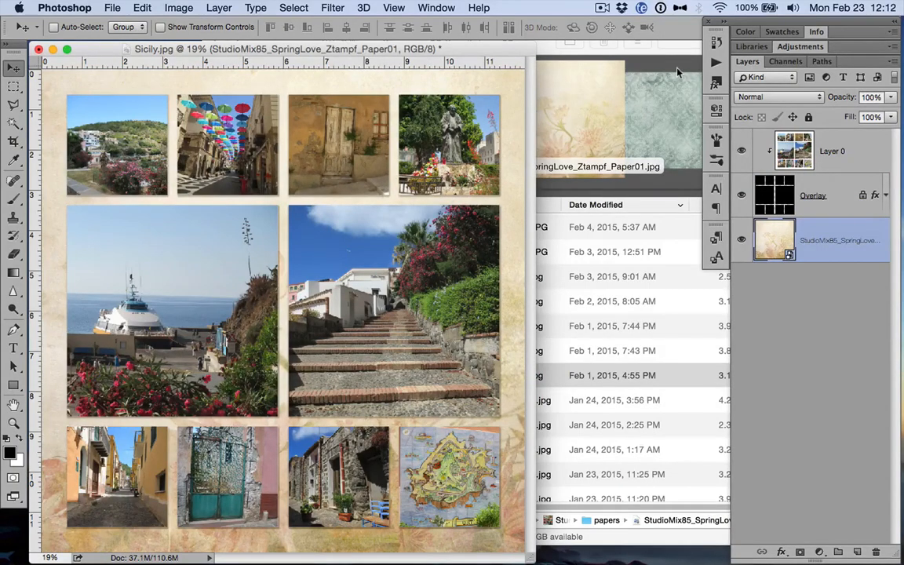
Put the Finder window away and switch back to Sicily.jpg in Photoshop
left_click(569, 315)
left_click(221, 24)
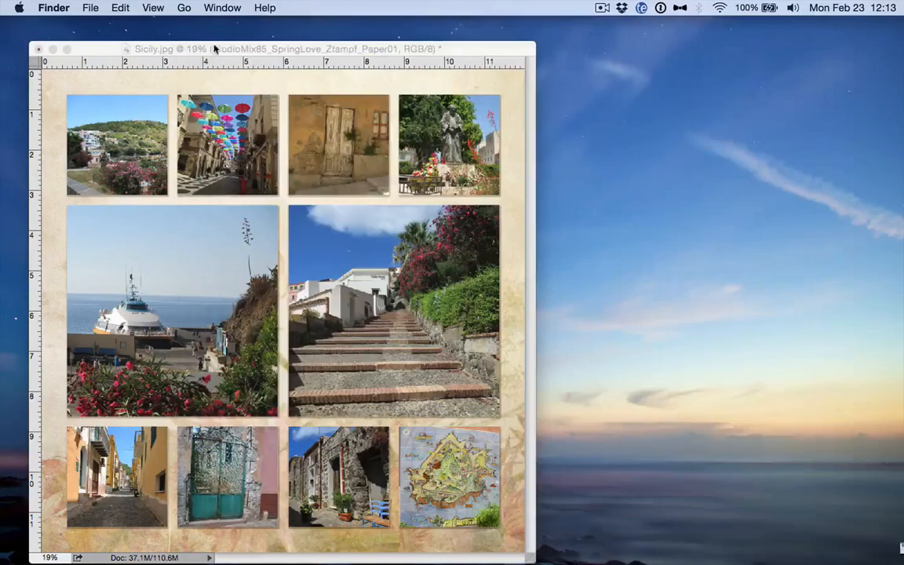
left_click(195, 48)
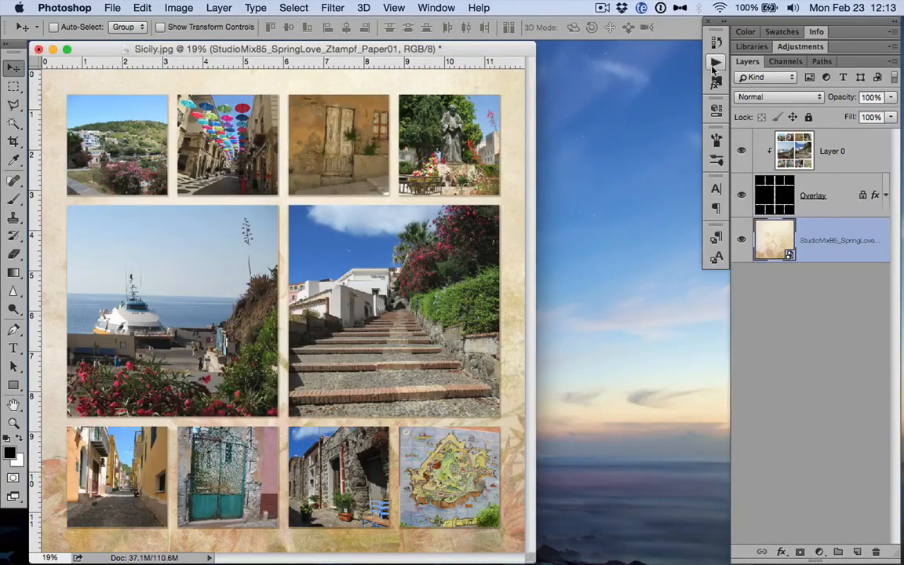
Play the WZ_TE_TheCornerTopLeft action from the WZ_TheEmbellisher1 set and continue past its instruction messages
left_click(715, 65)
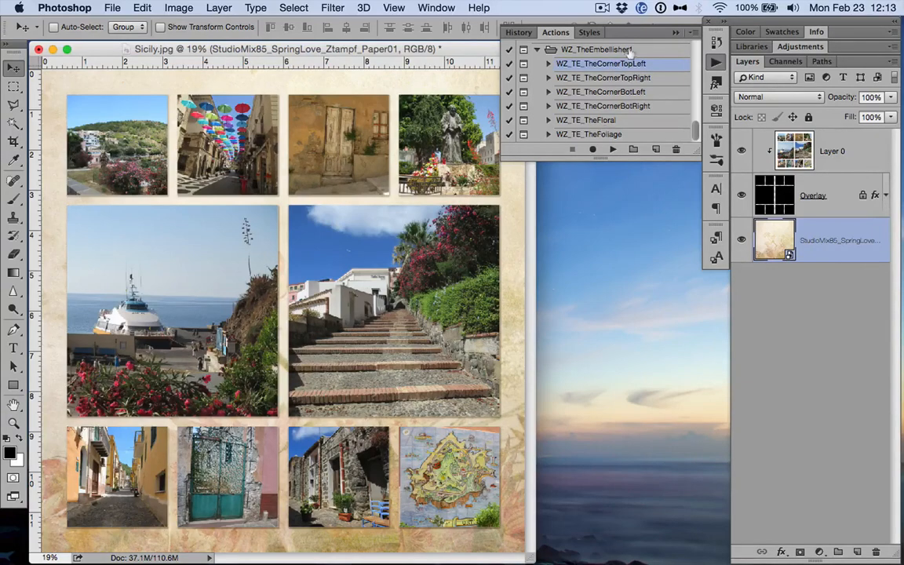
left_click(611, 149)
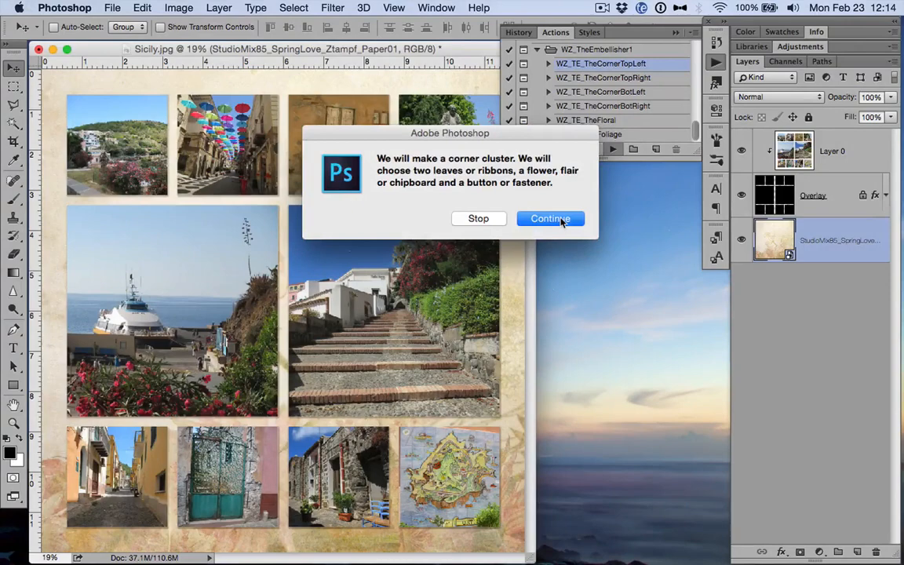
left_click(562, 222)
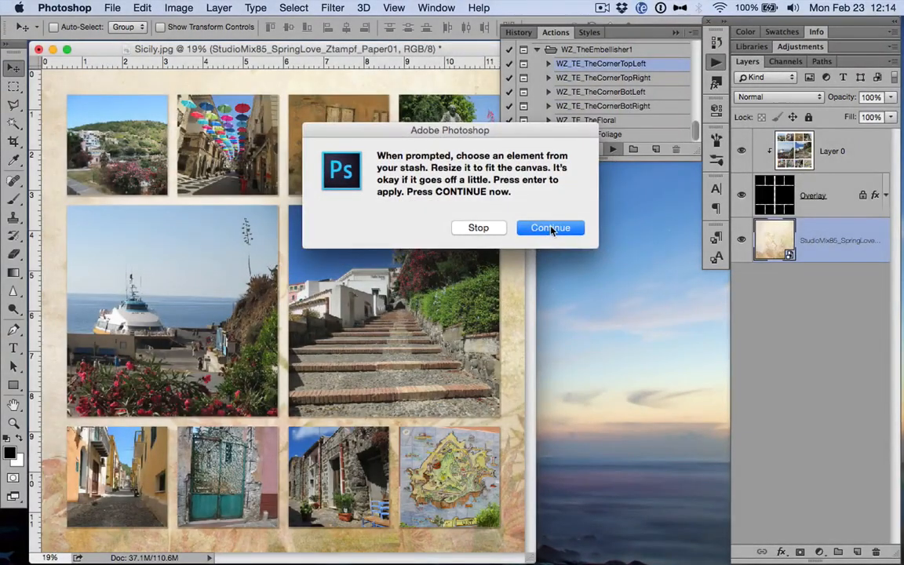
left_click(550, 228)
Open the elements folder of StudioMix85_SpringLove in the file chooser and show its files in Cover Flow view
double_click(401, 115)
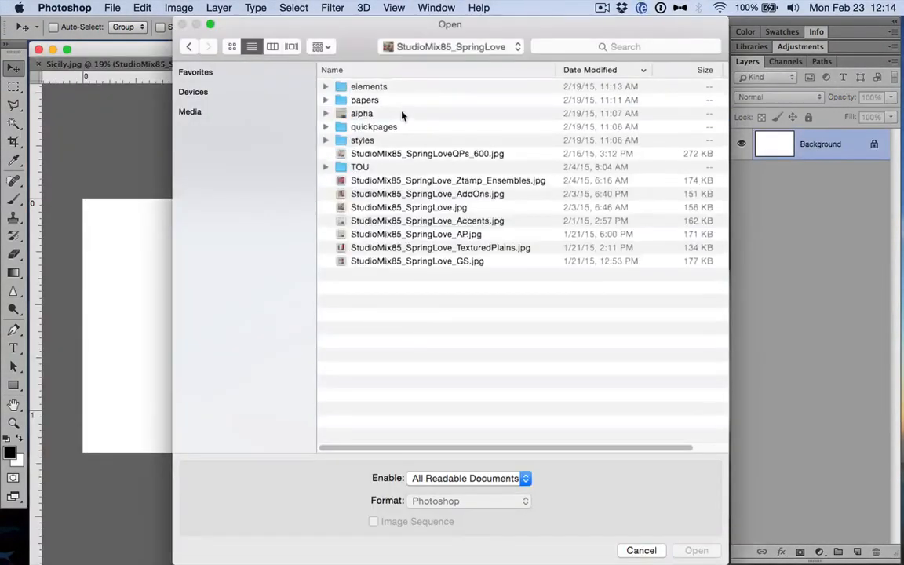
double_click(353, 86)
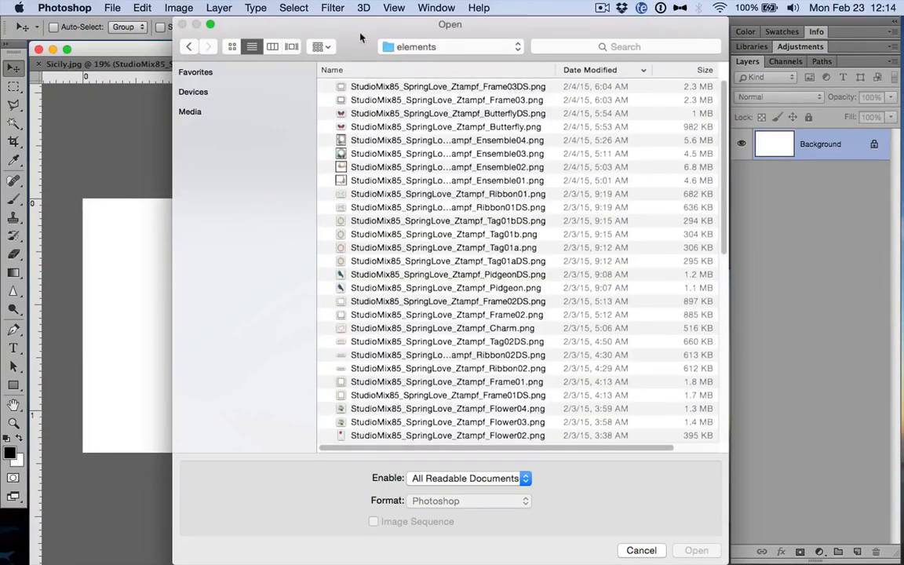
left_click_drag(360, 37, 470, 138)
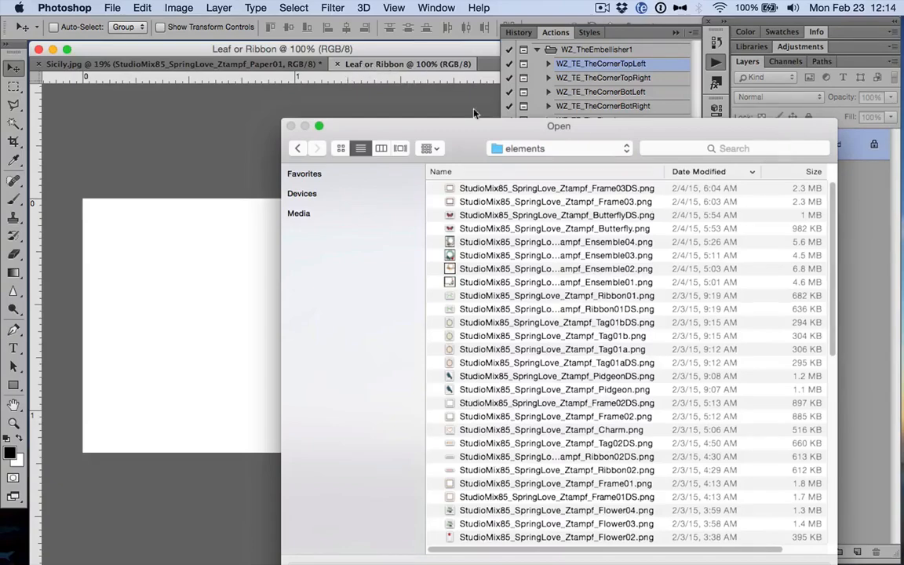
left_click_drag(471, 145, 390, 27)
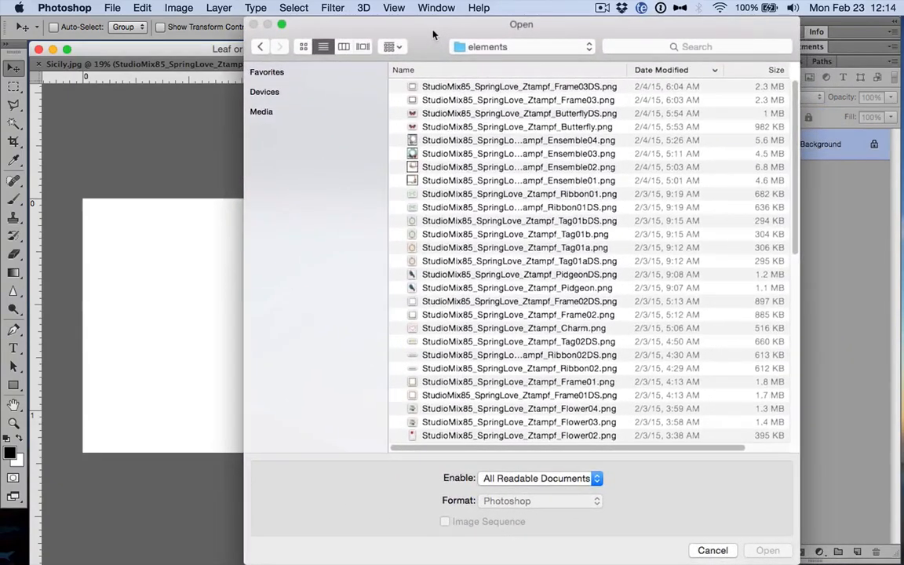
left_click(362, 47)
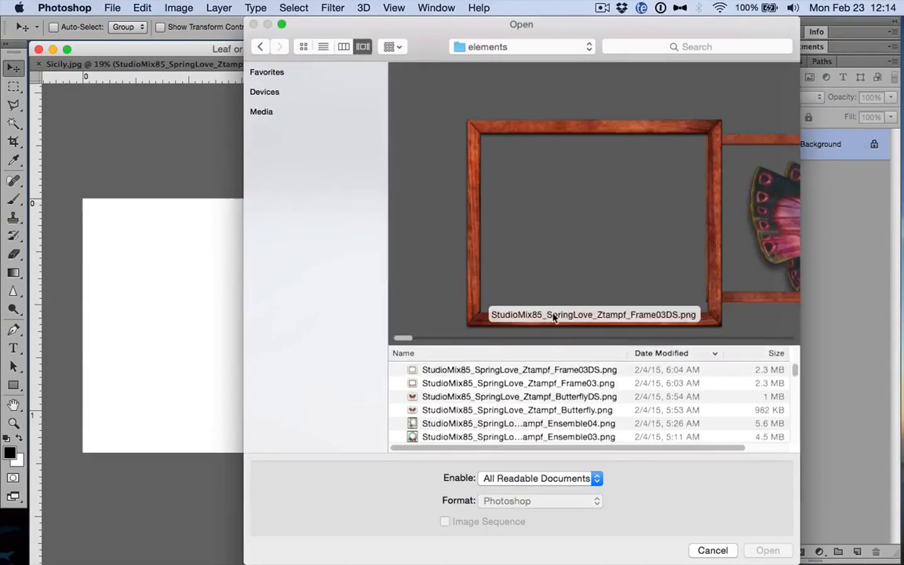
Preview the elements one by one and place StudioMix85_SpringLove_LilasDesign_Element (2).png in the Leaf or Ribbon document
left_click(494, 372)
key("Down")
key("Down")
key("Down")
key("Down")
key("Down")
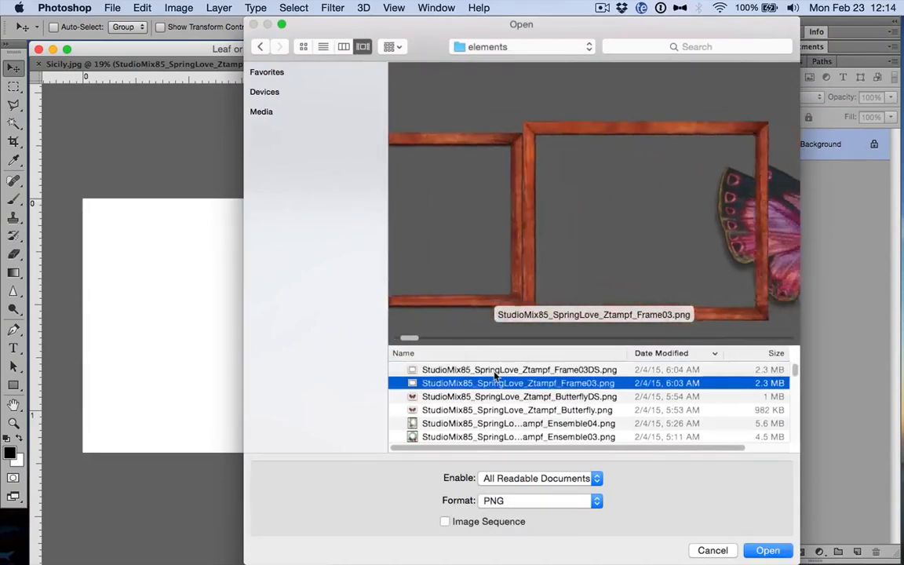
key("Down")
key("Down")
key("Down")
key("Down")
key("Down")
key("Down")
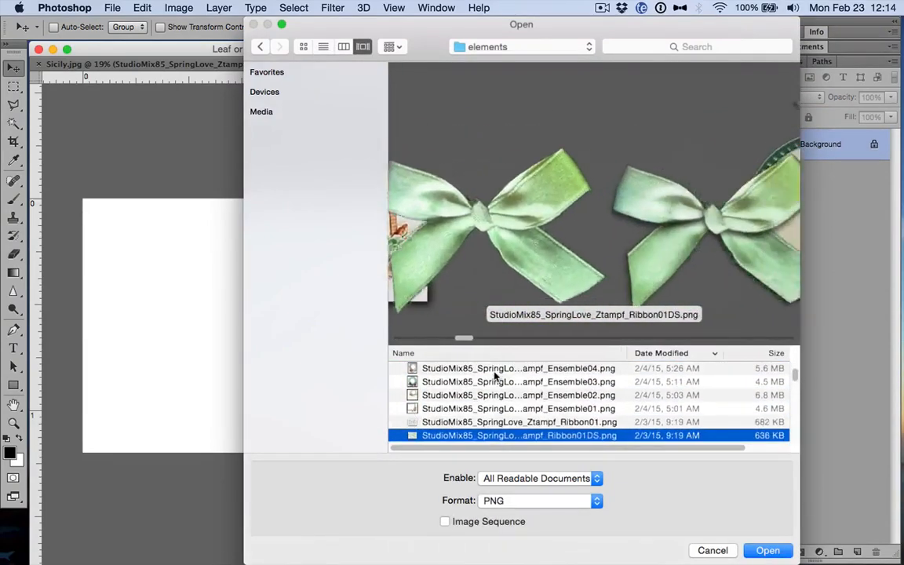
key("Down")
key("Down")
key("Down")
key("Down")
key("Down")
key("Down")
key("Down")
key("Down")
key("Down")
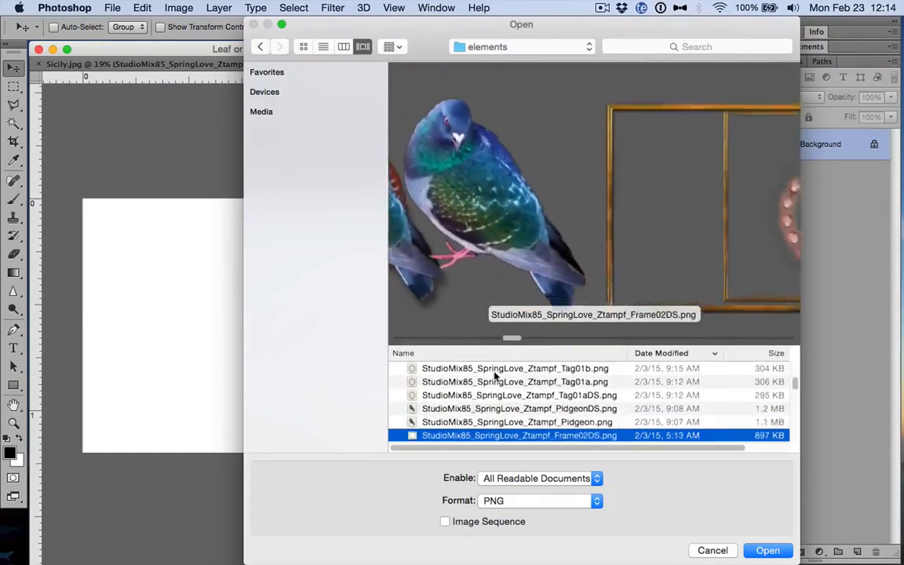
key("Down")
key("Down")
key("Down")
key("Down")
key("Down")
key("Down")
key("Down")
key("Down")
key("Down")
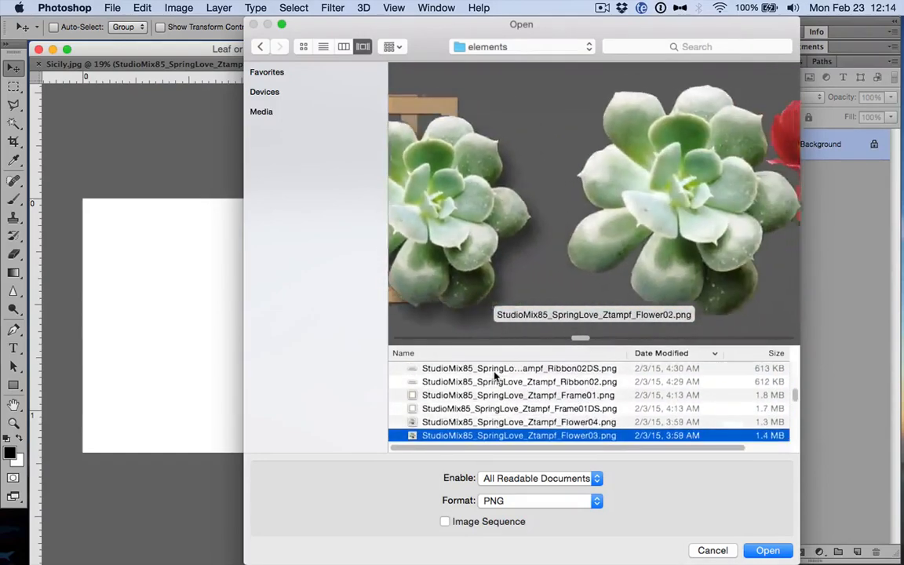
key("Down")
key("Down")
key("Down")
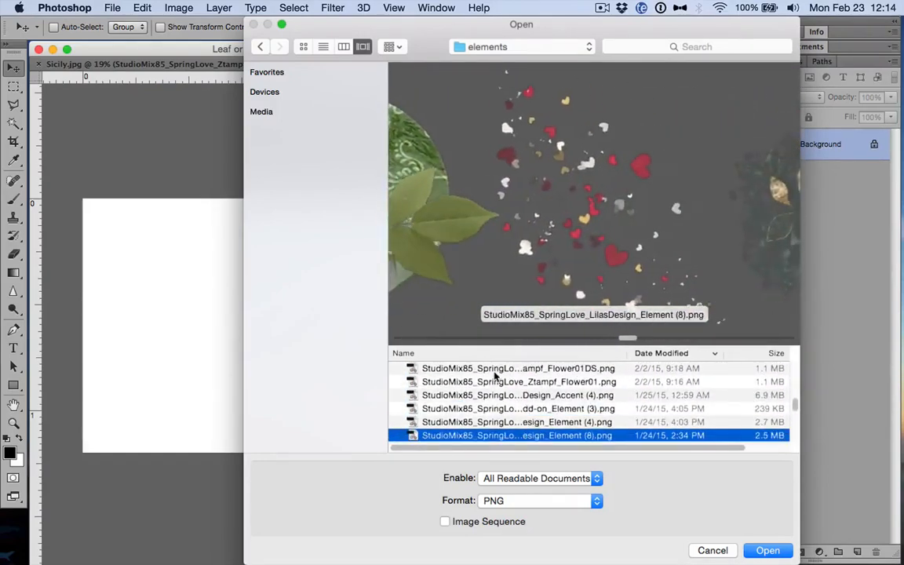
key("Up")
key("Down")
key("Down")
key("Down")
key("Down")
key("Down")
key("Down")
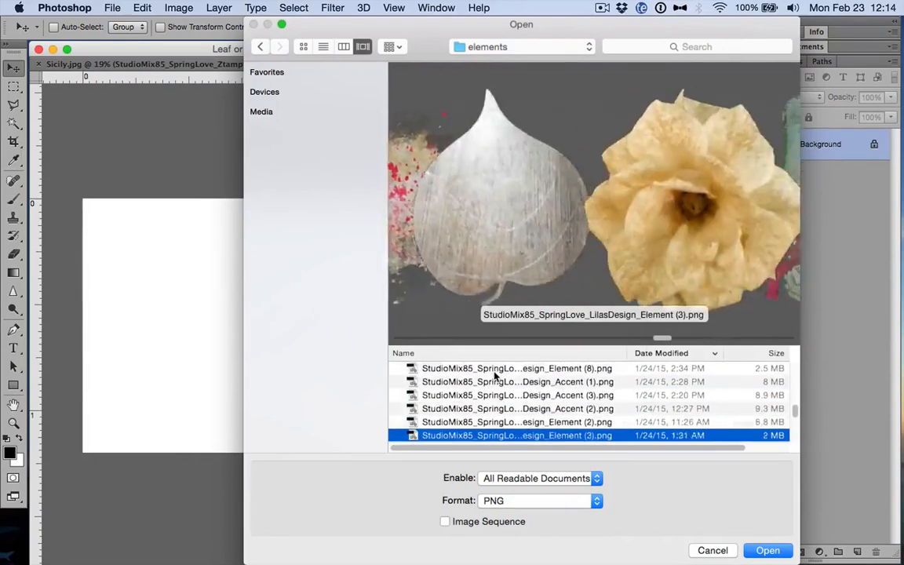
key("Up")
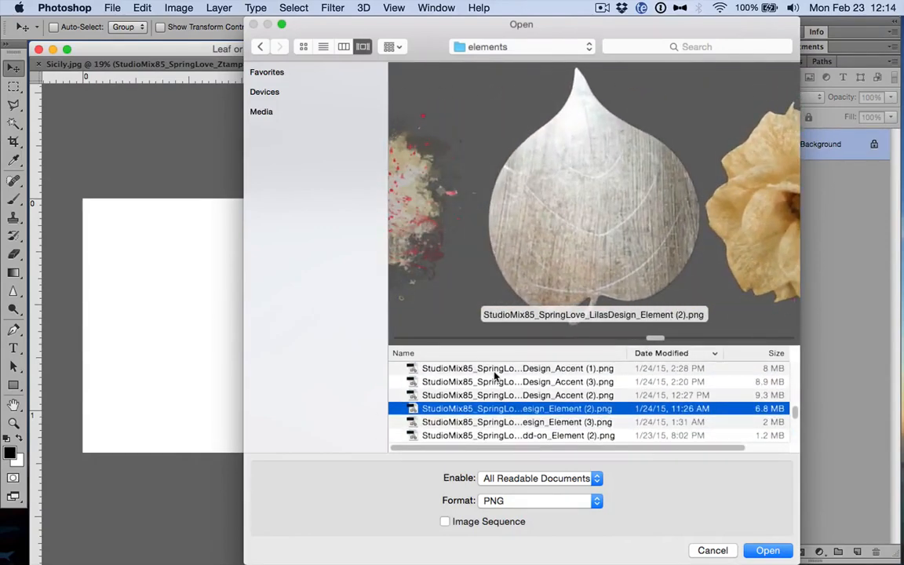
key("Return")
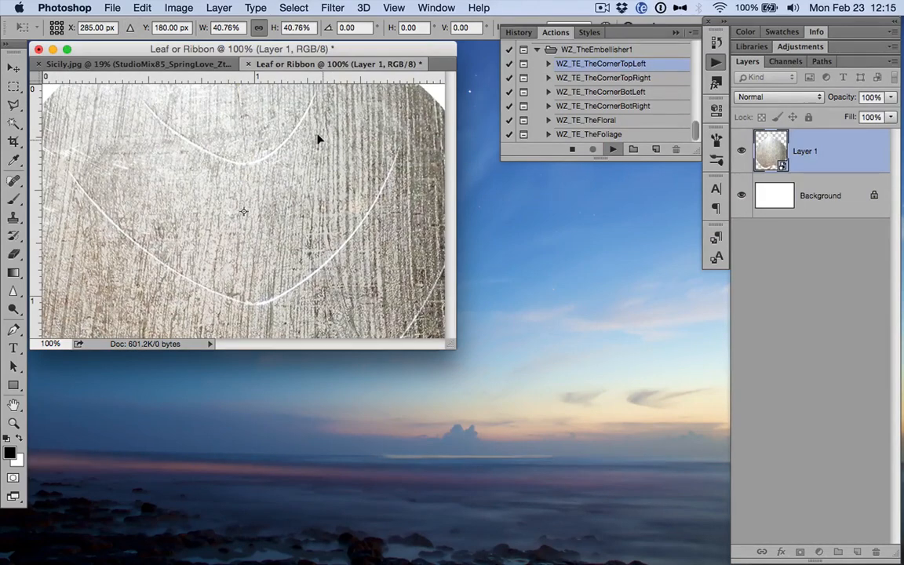
Scale the placed leaf to about 20.89%, rotate it 90° to fit the Leaf or Ribbon canvas, and apply the transform
key("super+plus")
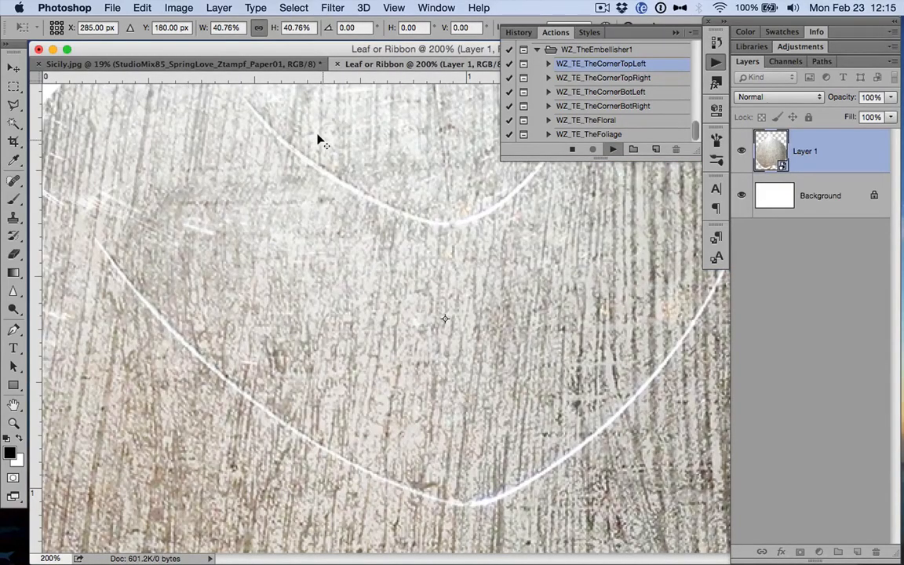
key("super+minus")
key("super+minus")
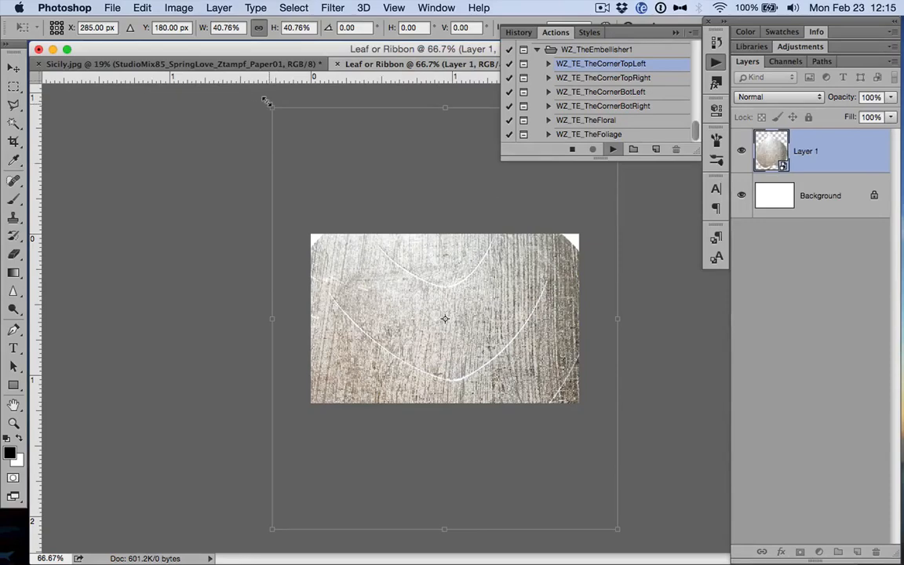
left_click_drag(271, 107, 366, 264)
left_click_drag(624, 251, 606, 267)
left_click_drag(480, 336, 417, 268)
left_click_drag(585, 214, 555, 238)
left_click_drag(487, 311, 493, 298)
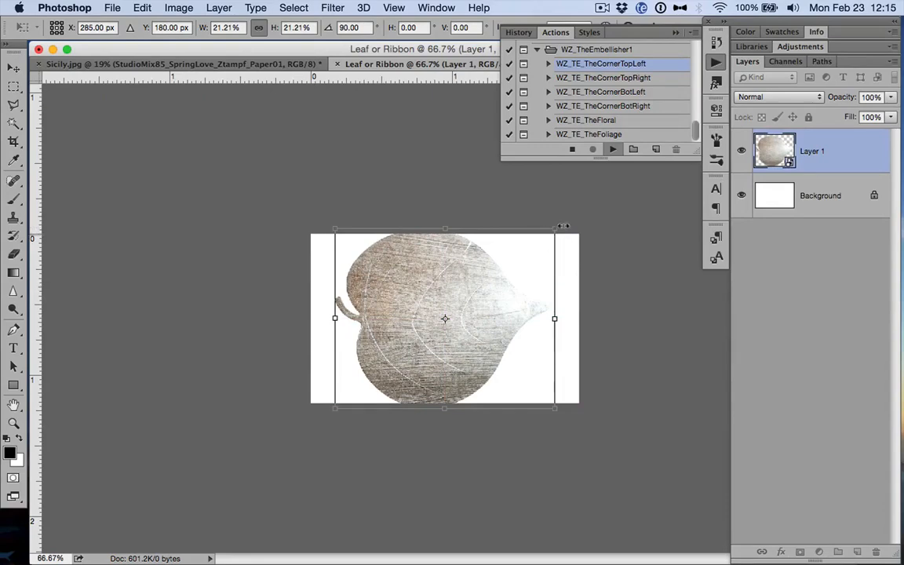
left_click_drag(554, 226, 553, 229)
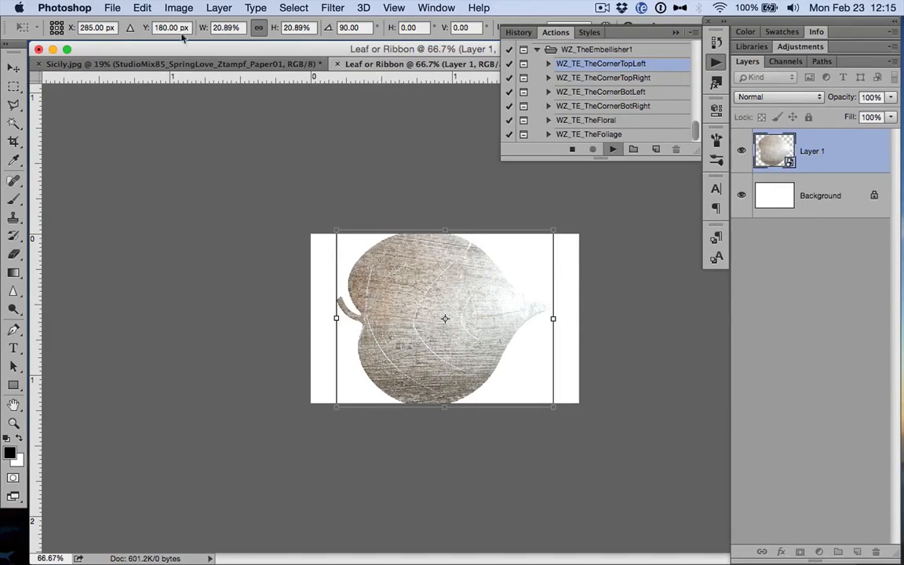
left_click(226, 28)
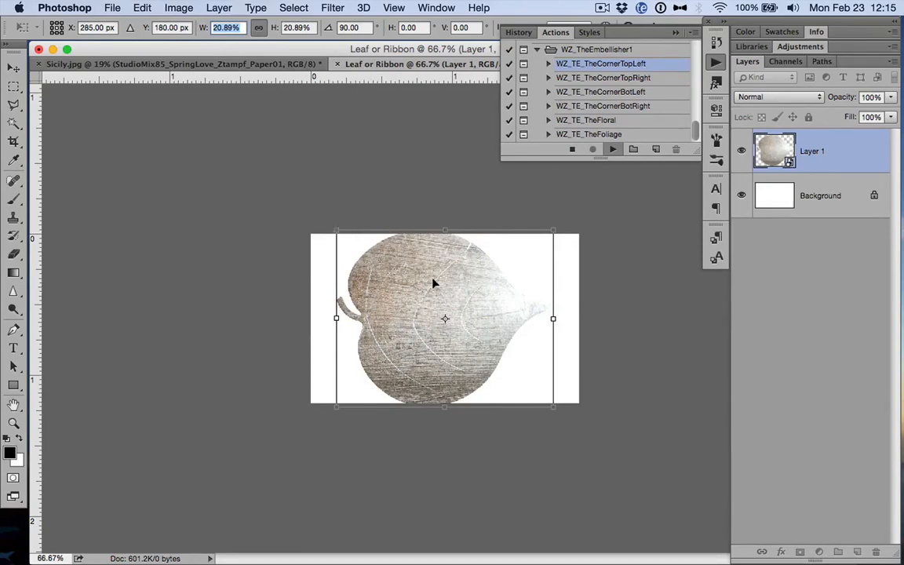
key("Return")
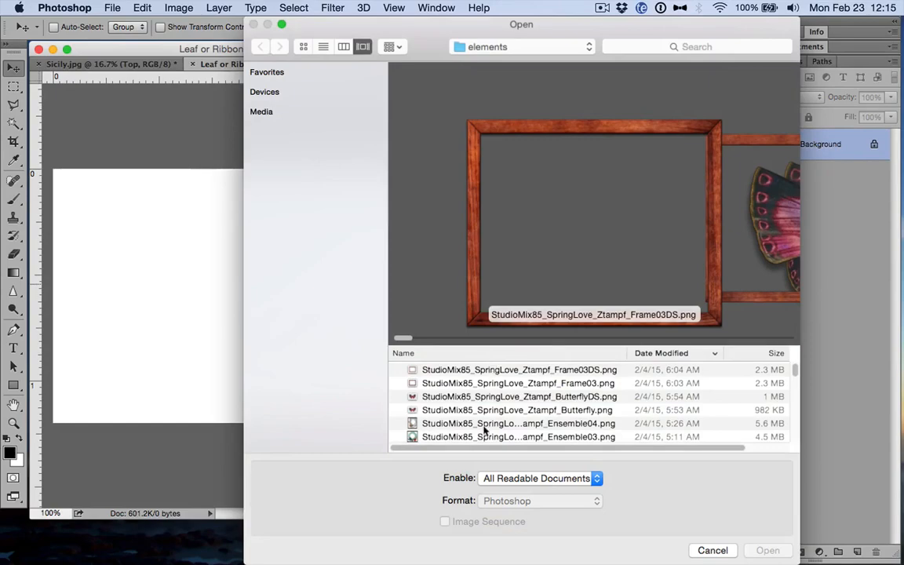
Find StudioMix85_SpringLove_LilasDesign_Element (2).png among the elements again and place it in the Leaf or Ribbon 2 document
scroll(484, 429, "down", 5)
left_click(484, 429)
key("Down")
key("Down")
key("Down")
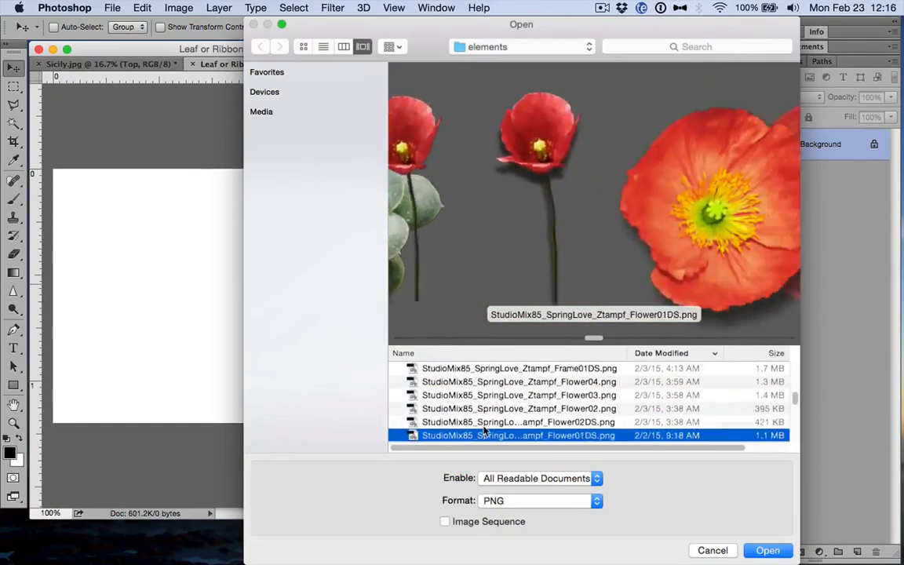
key("Down")
key("Down")
key("Down")
key("Down")
key("Down")
key("Down")
key("Down")
key("Down")
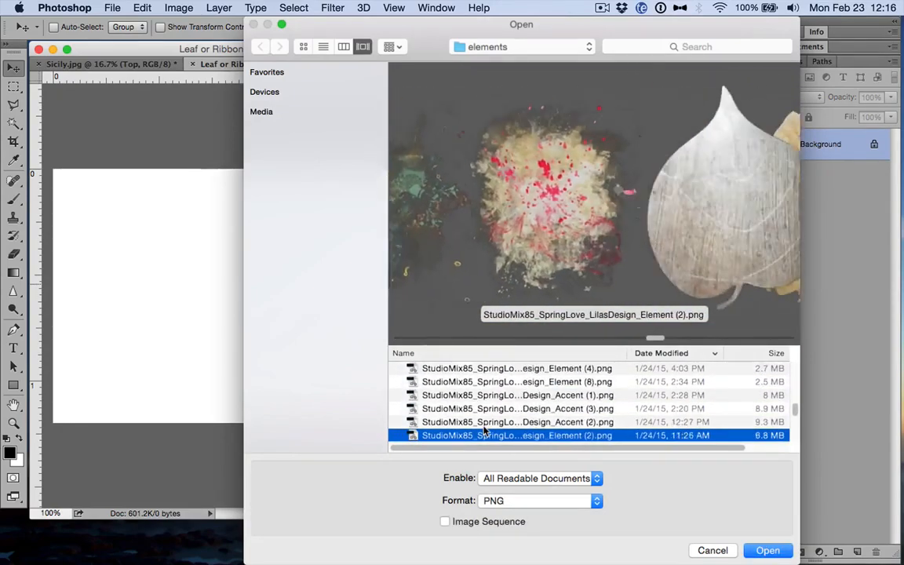
key("Down")
key("Up")
key("Return")
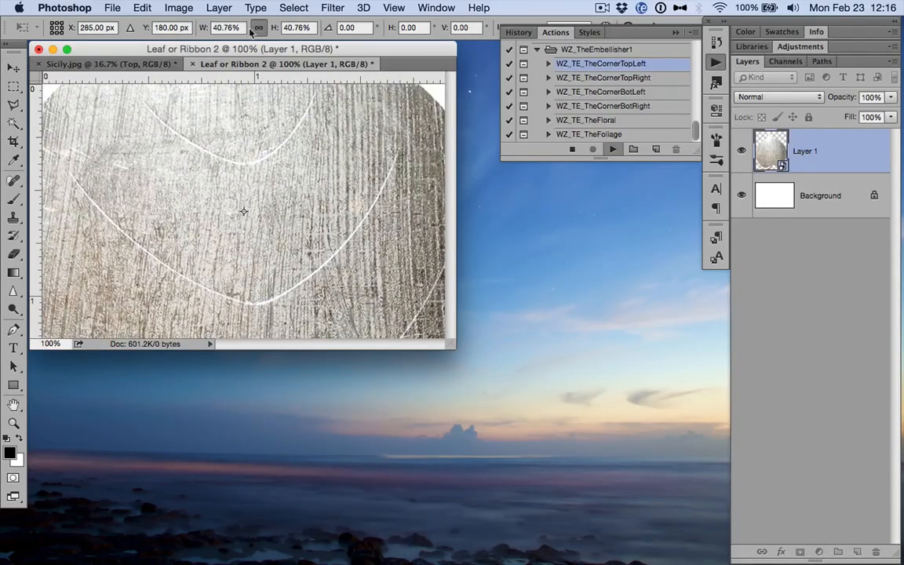
Scale the second leaf to 20%, rotate it 90° and apply the transform in the Leaf or Ribbon 2 document
left_click(225, 29)
type("20%")
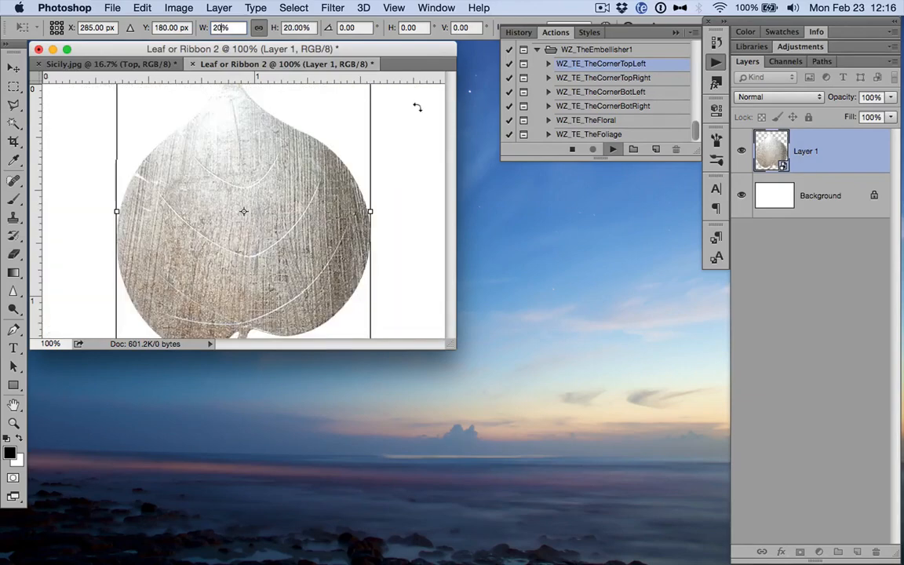
left_click_drag(407, 131, 303, 328)
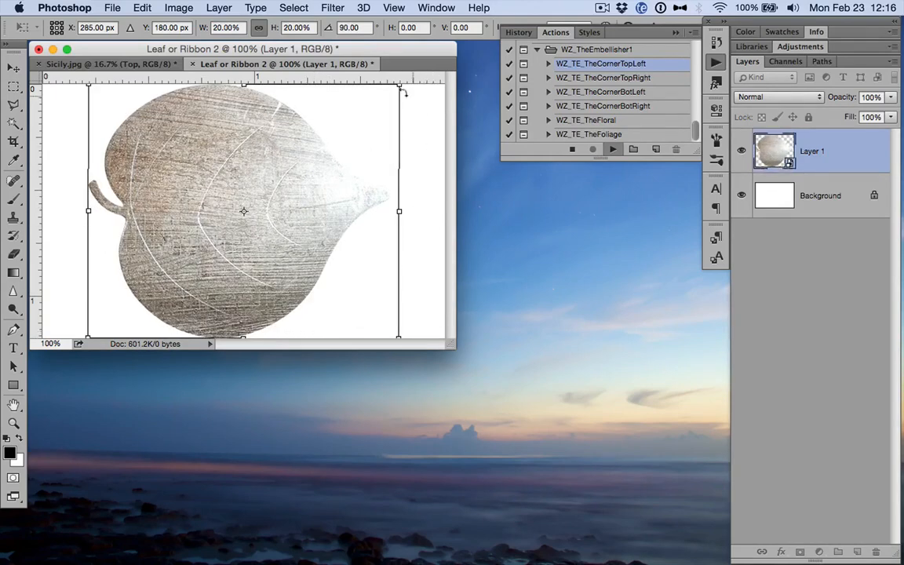
left_click_drag(397, 88, 424, 137)
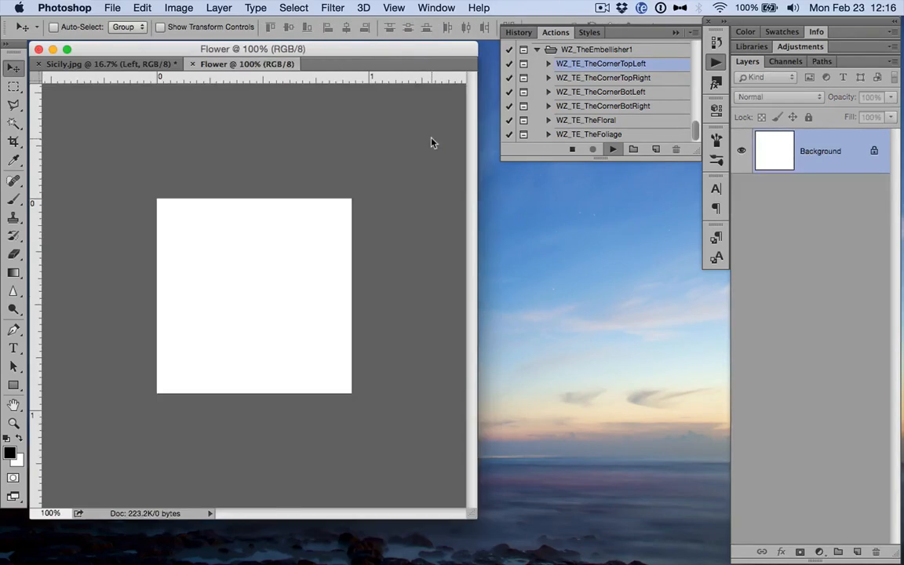
Place the pink Ztampf butterfly element from the elements folder in the Flower document
key("super+o")
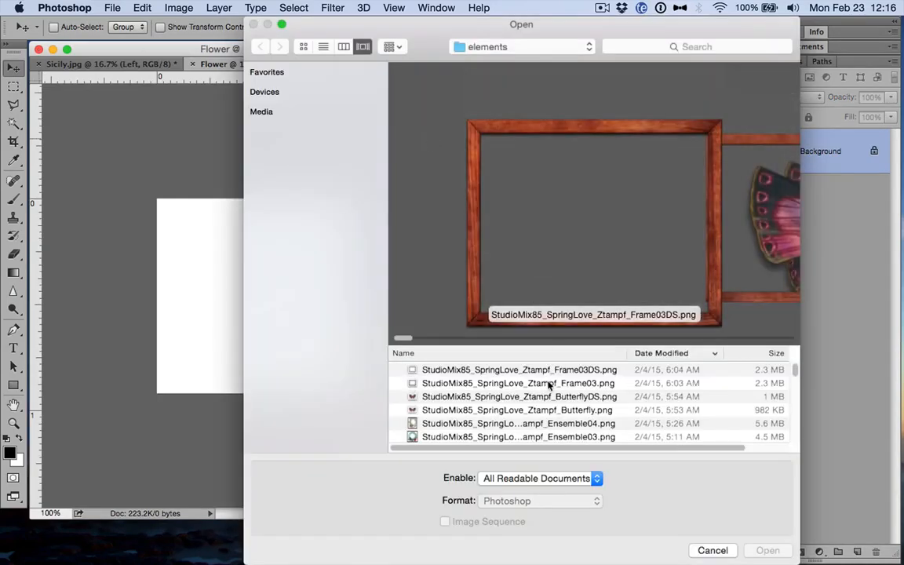
left_click_drag(315, 29, 269, 5)
key("Down")
key("Down")
key("Down")
key("Down")
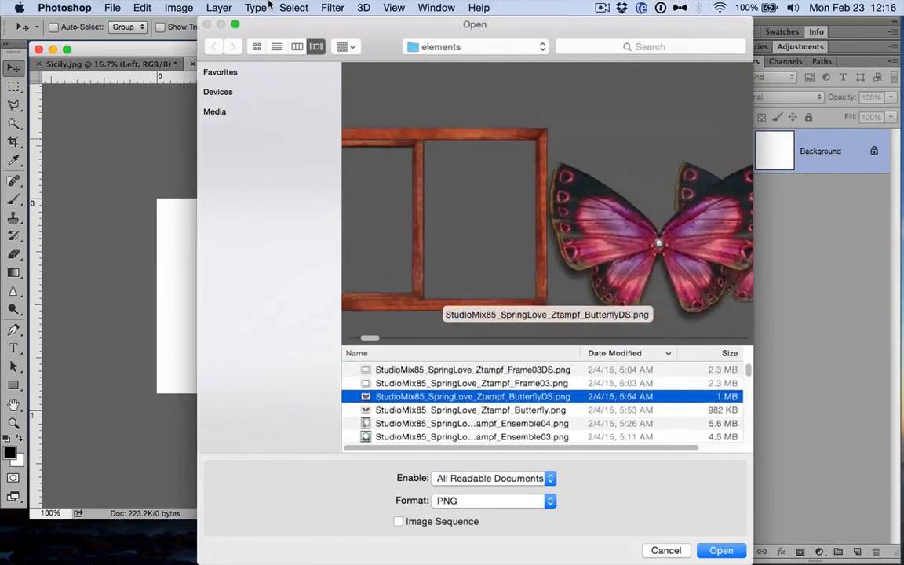
key("Up")
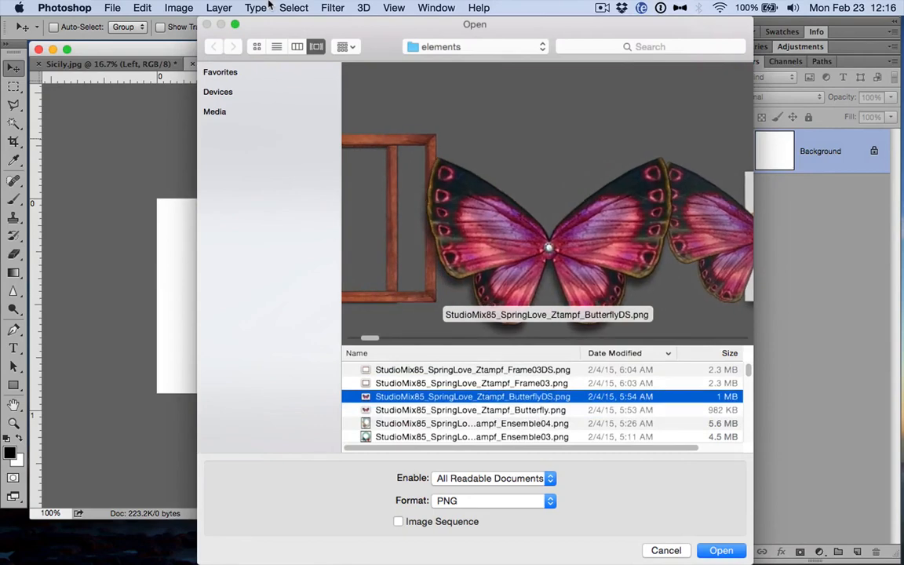
key("Down")
key("Return")
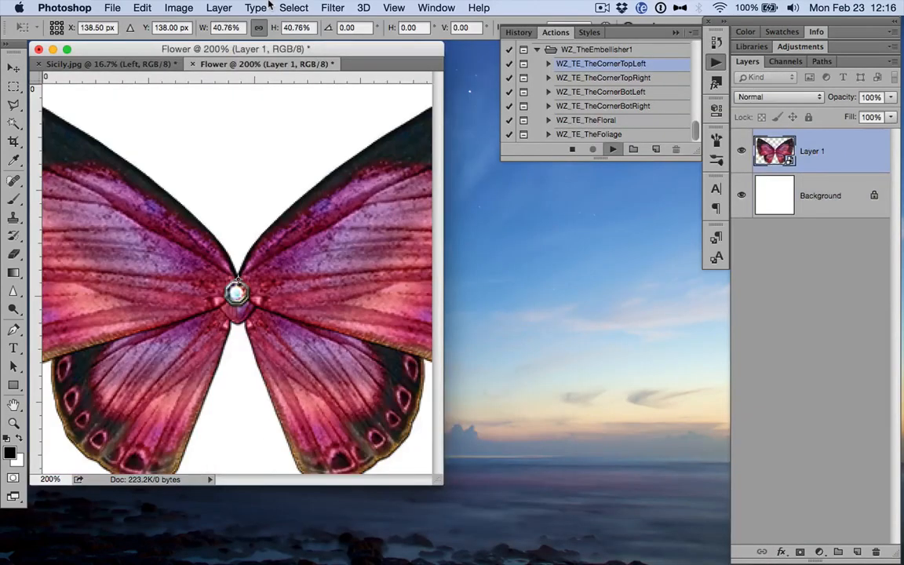
Scale the butterfly to 30%, adjust its size to fit the Flower canvas, and apply the transform
double_click(223, 28)
type("30")
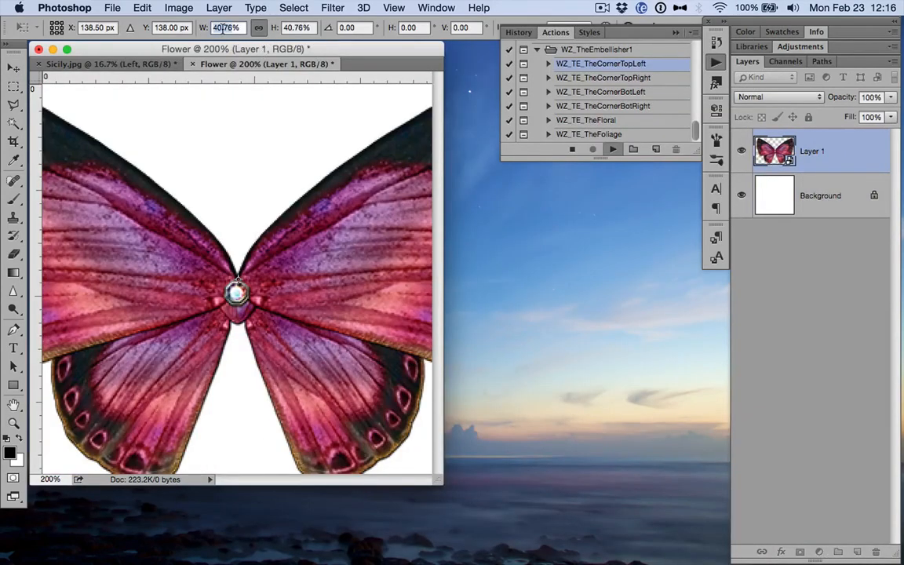
key("Return")
key("super+minus")
left_click_drag(342, 196, 337, 202)
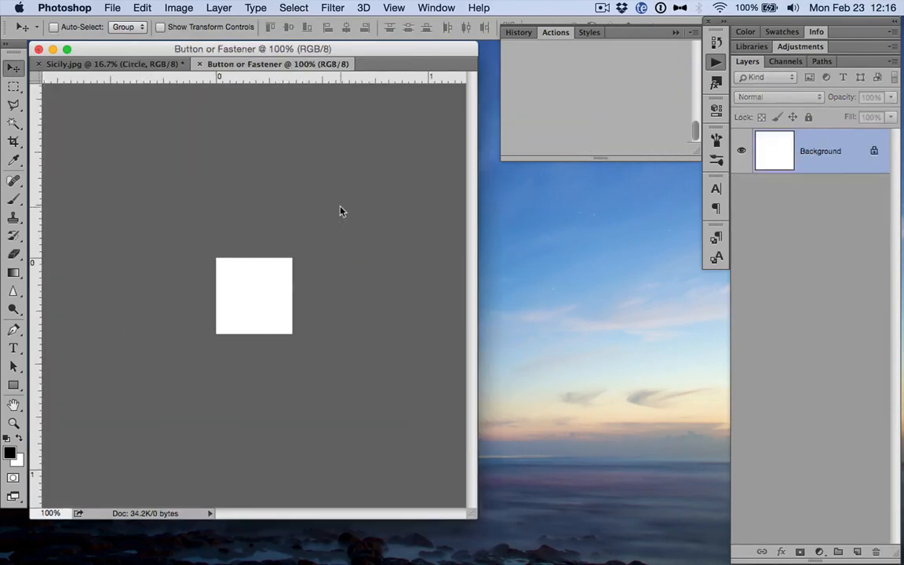
Find the red-rimmed round Ztampf tag in the elements folder and place it in the Button or Fastener document
key("super+o")
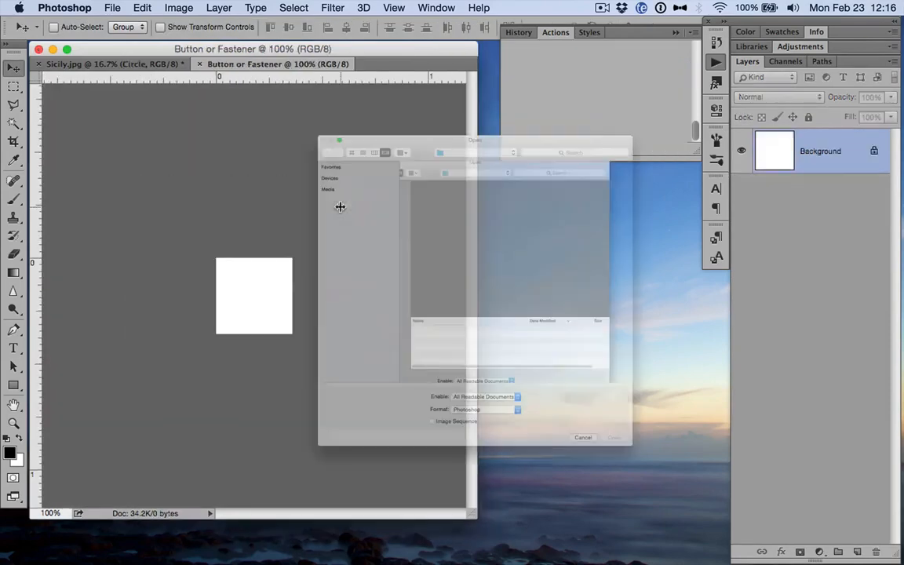
left_click(516, 382)
key("Down")
key("Down")
key("Down")
key("Down")
key("Down")
key("Down")
key("Down")
key("Down")
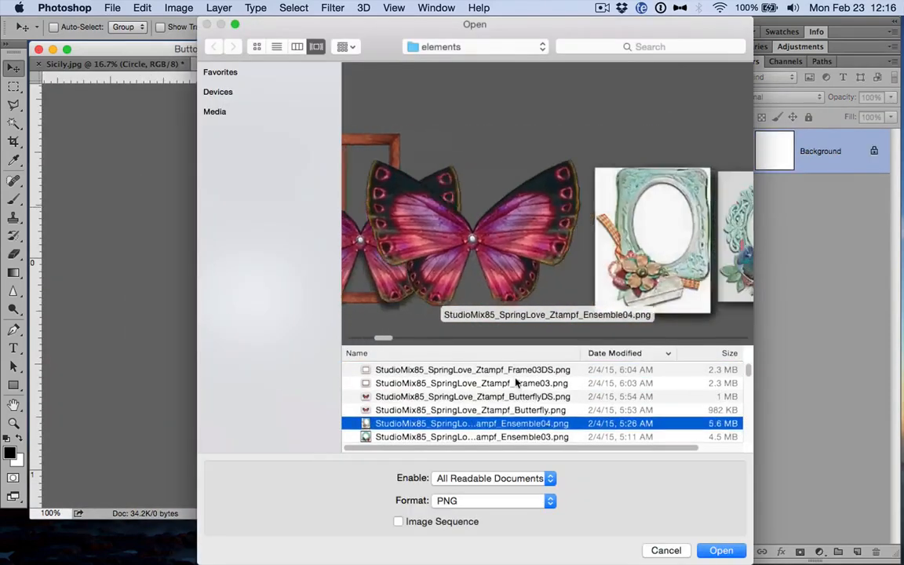
key("Down")
key("Down")
key("Down")
key("Down")
key("Down")
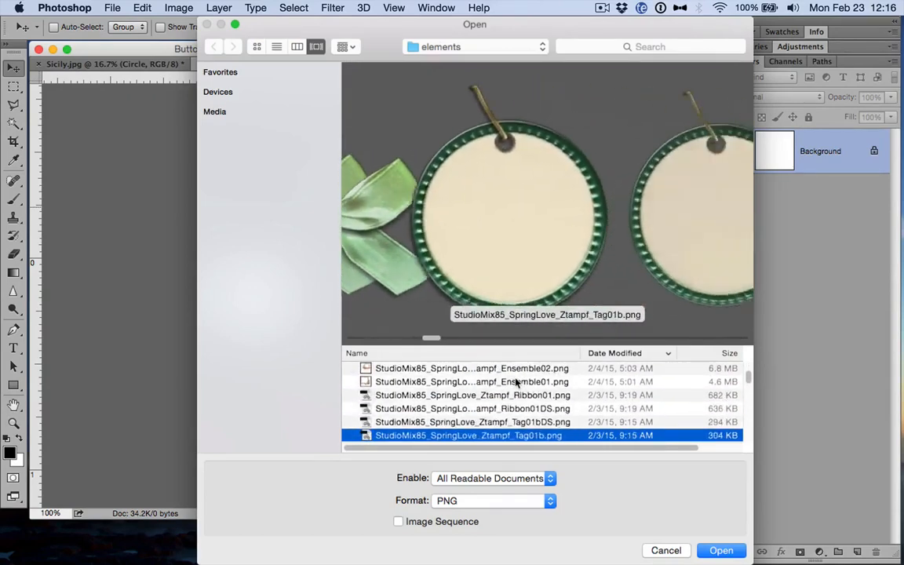
key("Up")
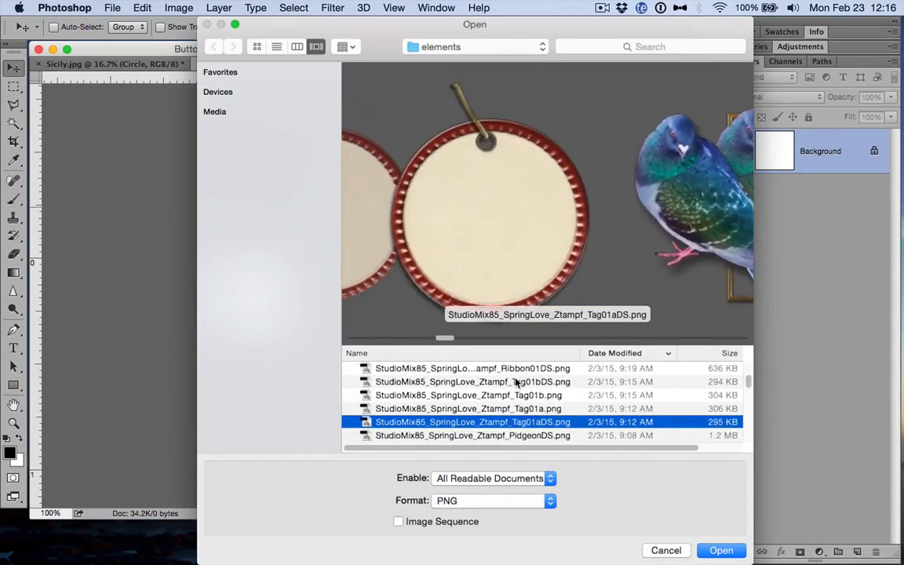
key("Return")
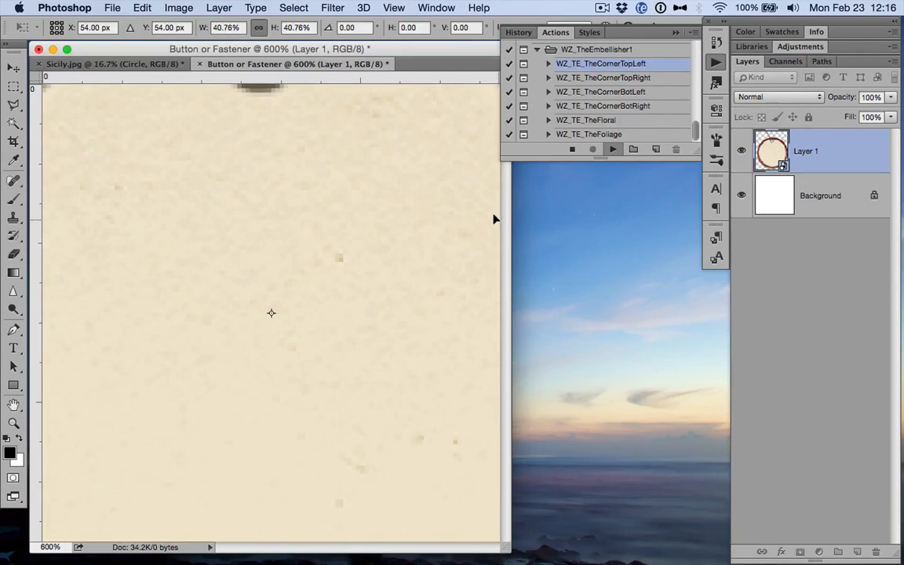
Scale the tag to 10%, enlarge it to 17.54% to fill the fastener canvas, and accept the cluster's transform in Sicily.jpg
left_click(214, 27)
type("10")
key("Return")
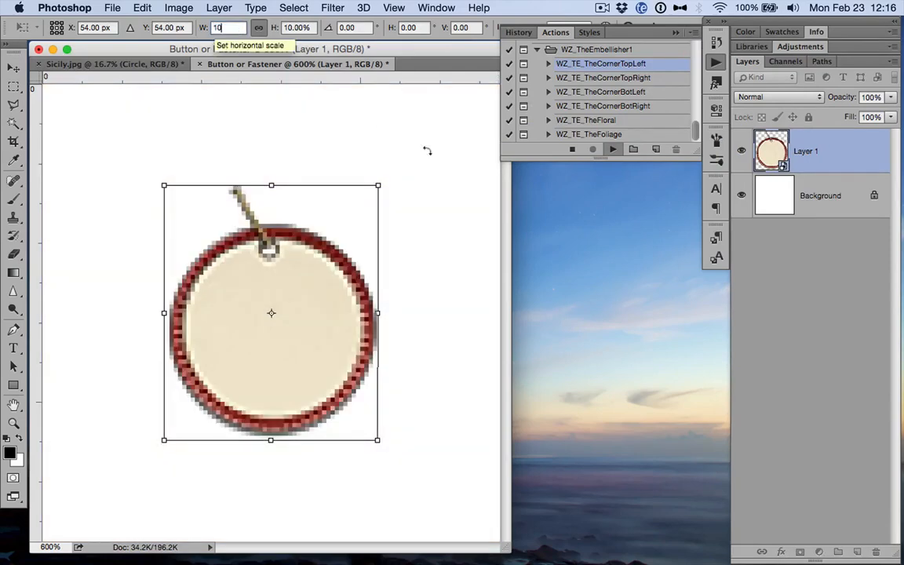
left_click_drag(381, 177, 445, 76)
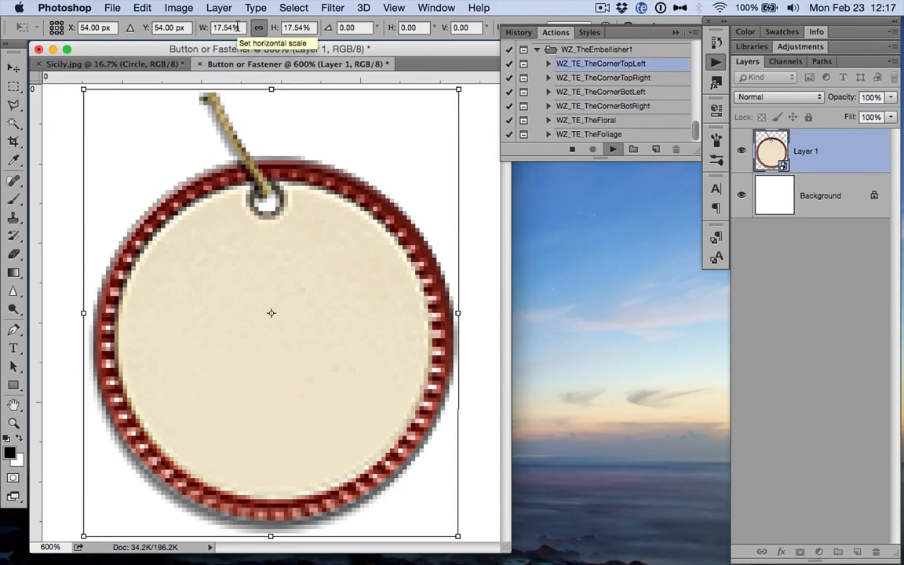
left_click(212, 27)
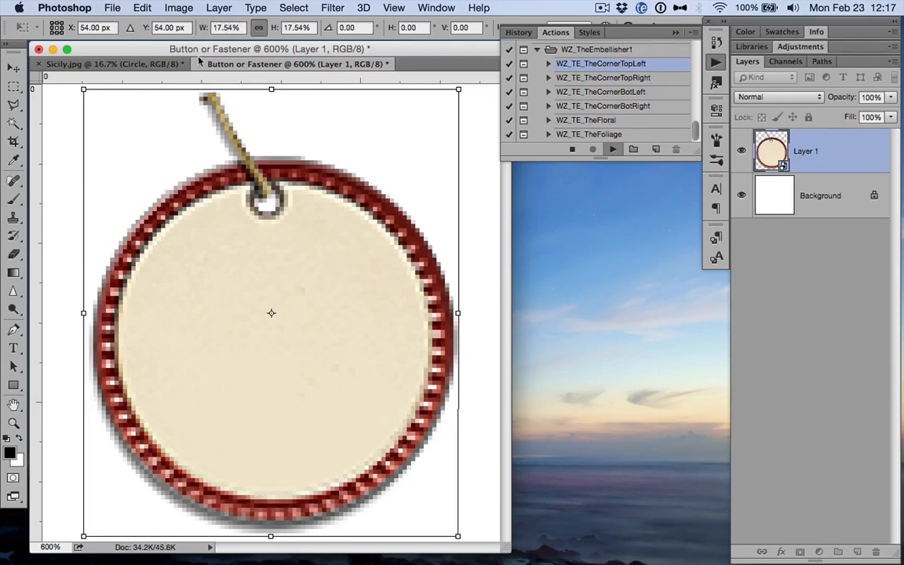
left_click_drag(270, 66, 145, 95)
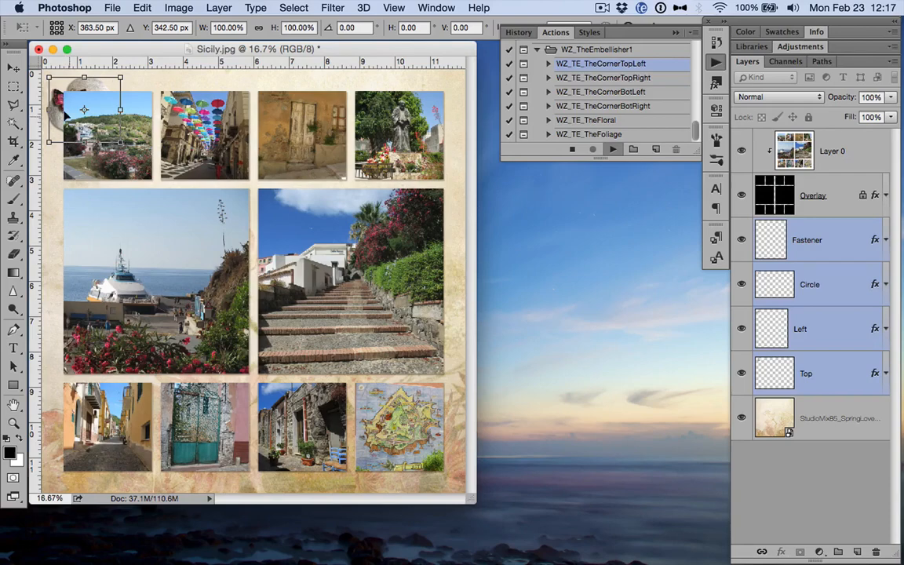
key("Return")
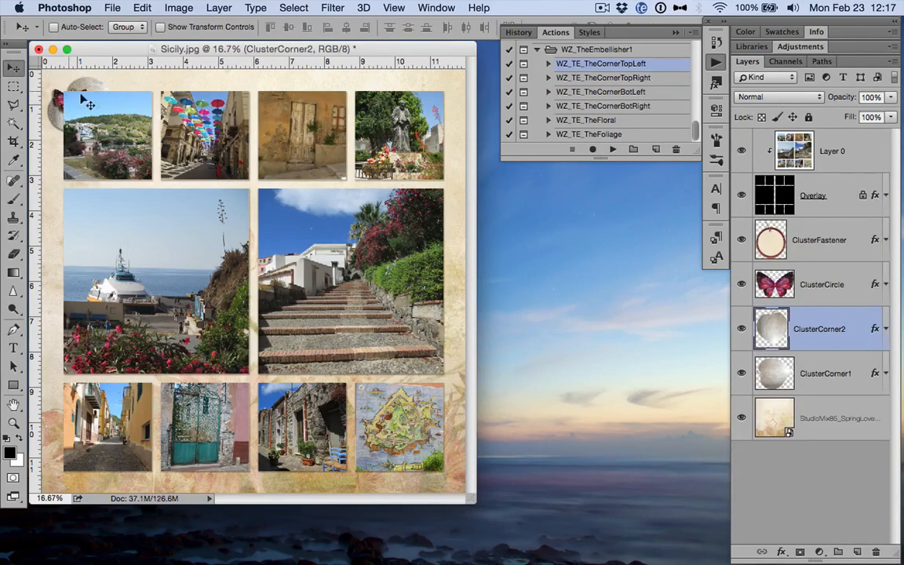
Bring the four cluster layers, ClusterCorner1 through ClusterFastener, in front of the photos and adjust their position in the page's upper-left corner
left_click(818, 367)
left_click(810, 243, "shift")
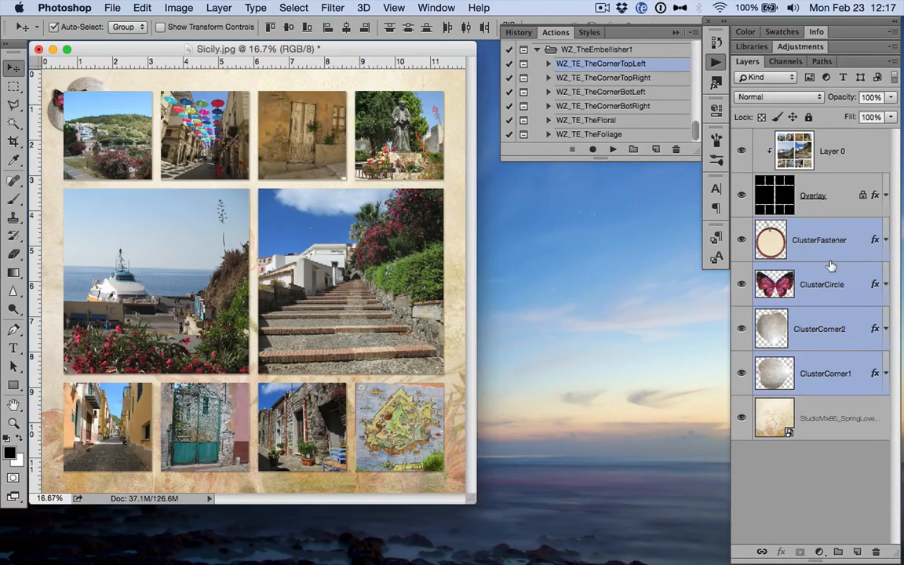
key("super+shift+bracketright")
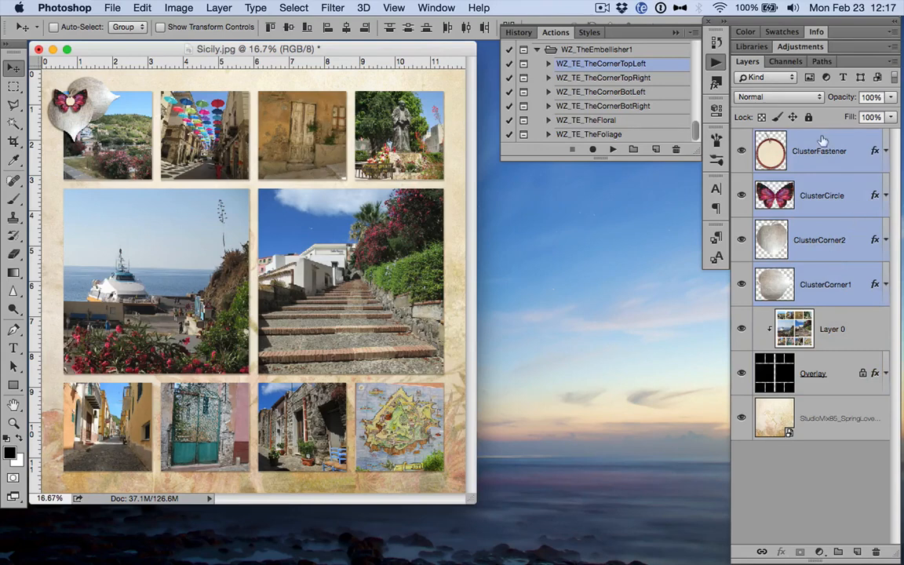
mouse_move(78, 116)
left_mouse_down()
mouse_move(83, 133)
mouse_move(77, 94)
mouse_move(62, 98)
mouse_move(71, 110)
left_mouse_up()
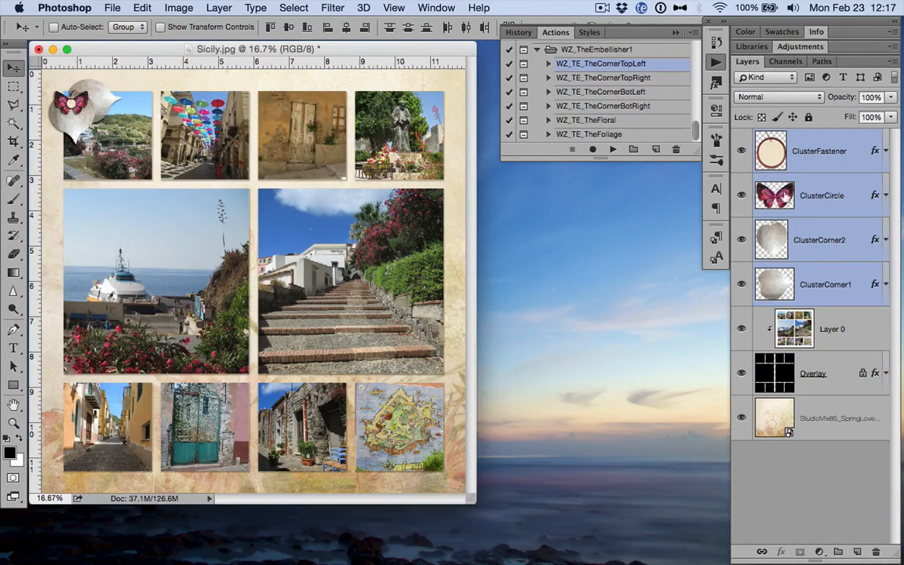
Scale down the ClusterCorner2 leaf slightly and apply the transform
left_click(845, 259)
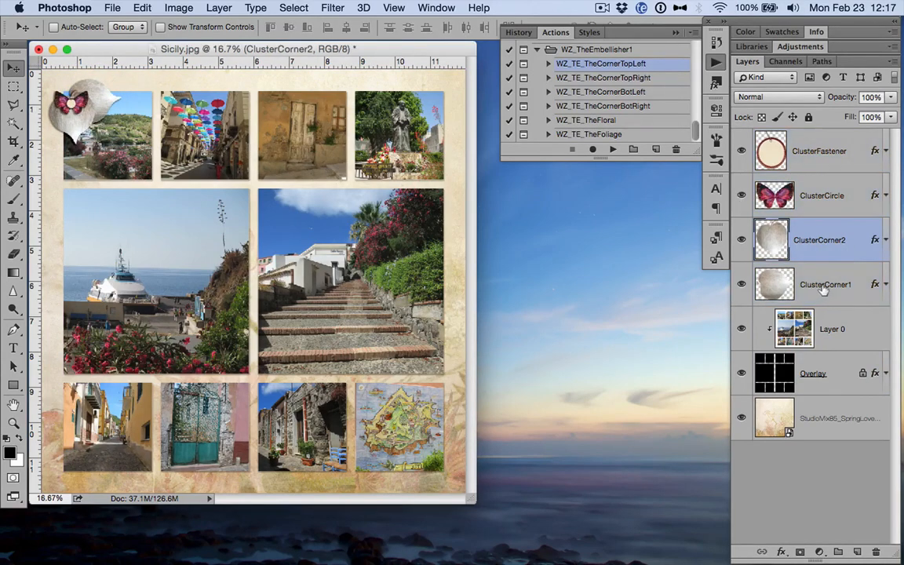
key("super+t")
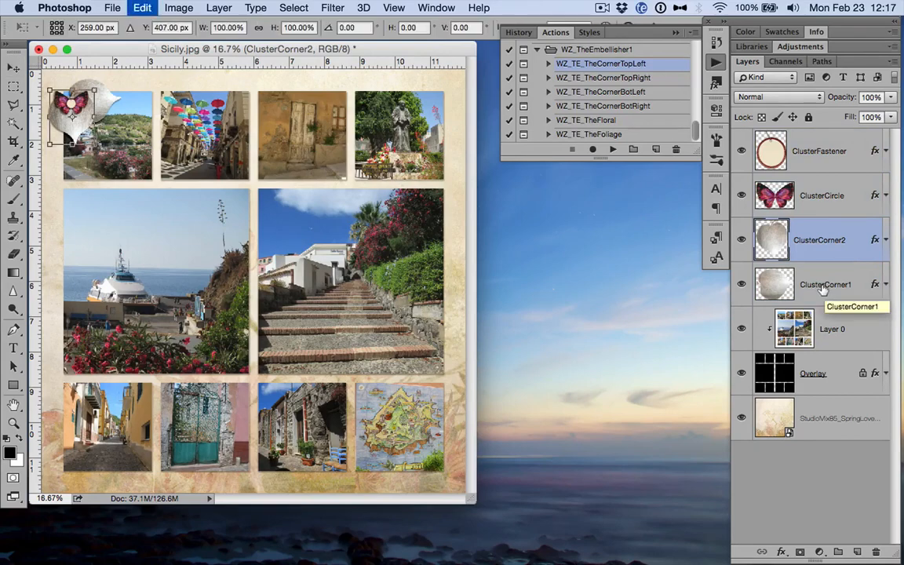
left_click_drag(93, 143, 80, 135)
key("Return")
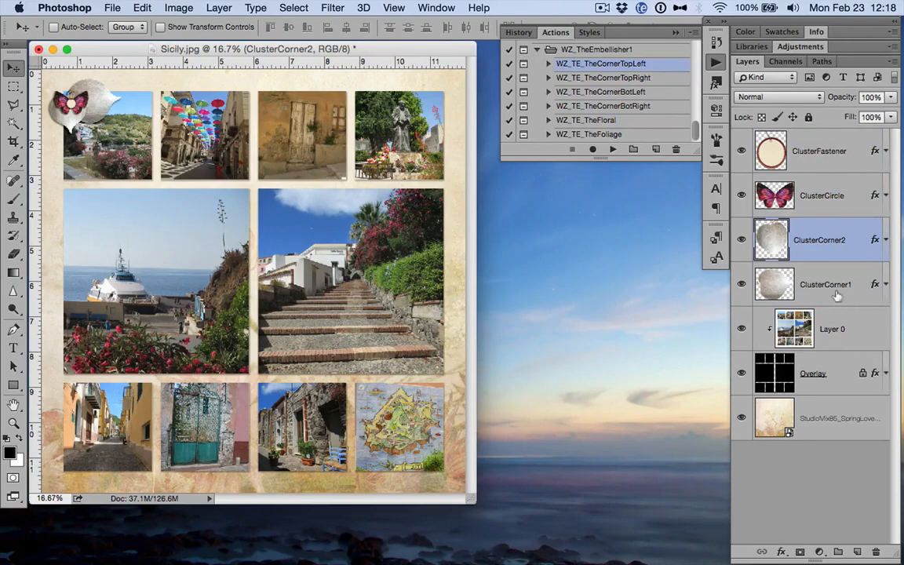
Scale the ClusterCorner1 leaf to 77.39%, rotate it -3.69°, tuck it in behind the butterfly and apply the transform
left_click(833, 291)
key("super+t")
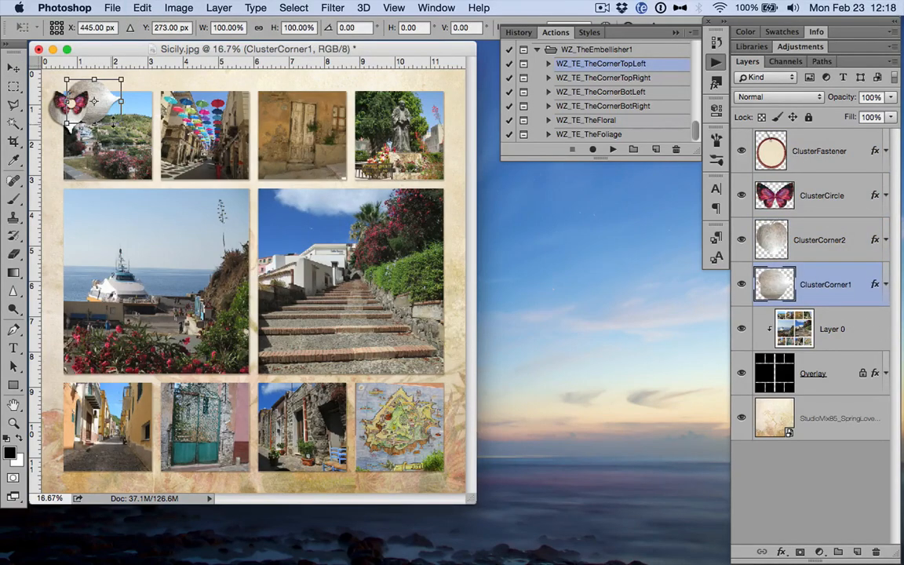
left_click_drag(120, 122, 136, 92)
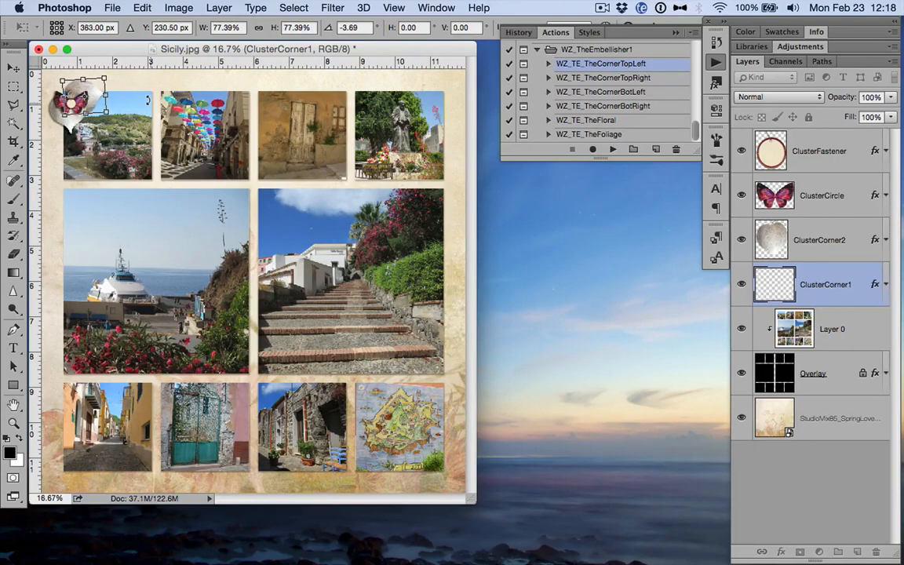
key("Return")
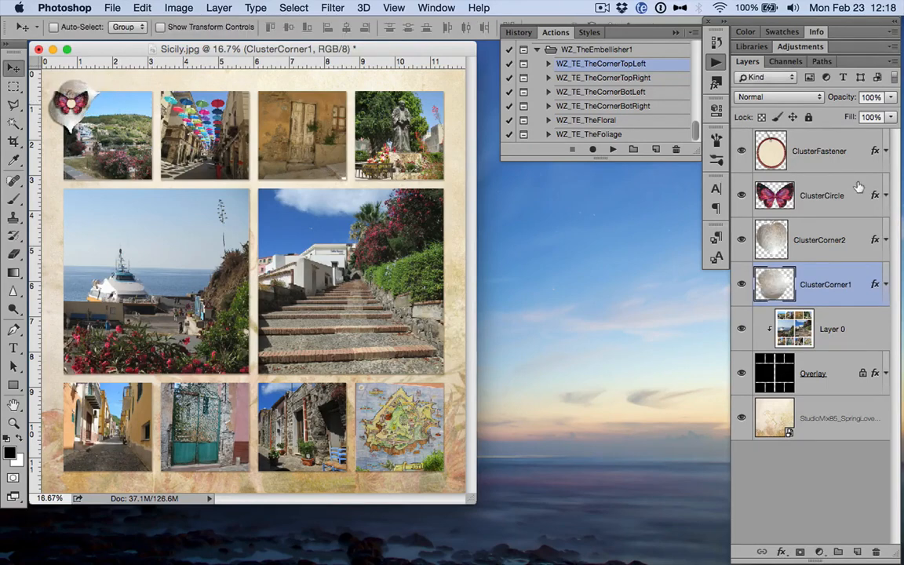
Shift the ClusterCircle butterfly slightly upward and move the ClusterFastener layer beneath it in the layer stack
left_click(811, 198)
left_click_drag(375, 165, 369, 154)
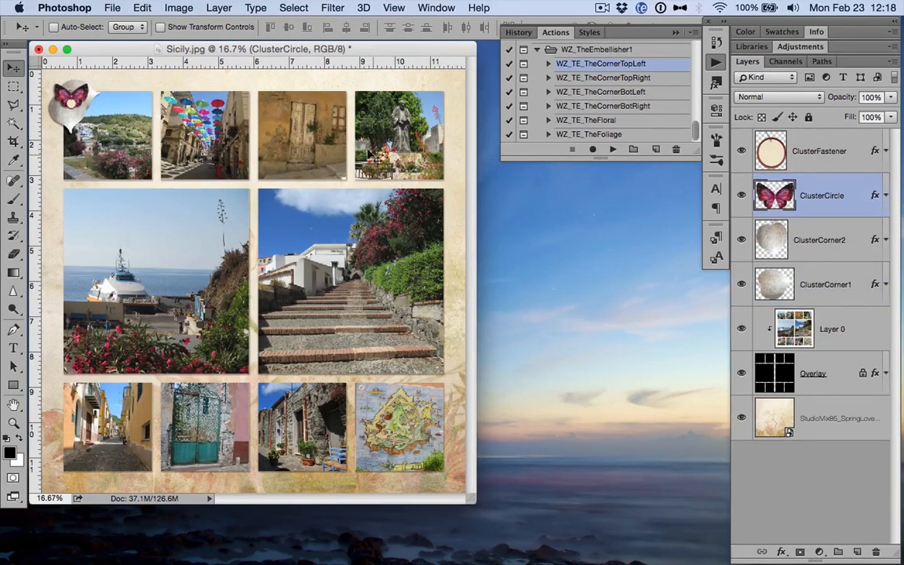
left_click(882, 145)
key("super+bracketleft")
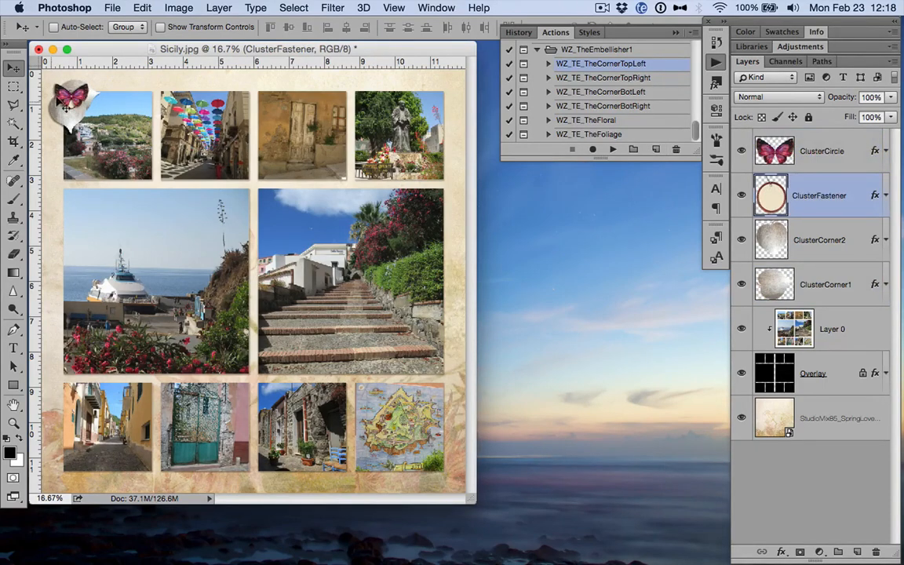
Move the tag onto the leaf just below the butterfly, adjust it with Free Transform and apply
mouse_move(78, 104)
left_mouse_down()
mouse_move(55, 105)
mouse_move(69, 119)
left_mouse_up()
key("super+t")
key("Return")
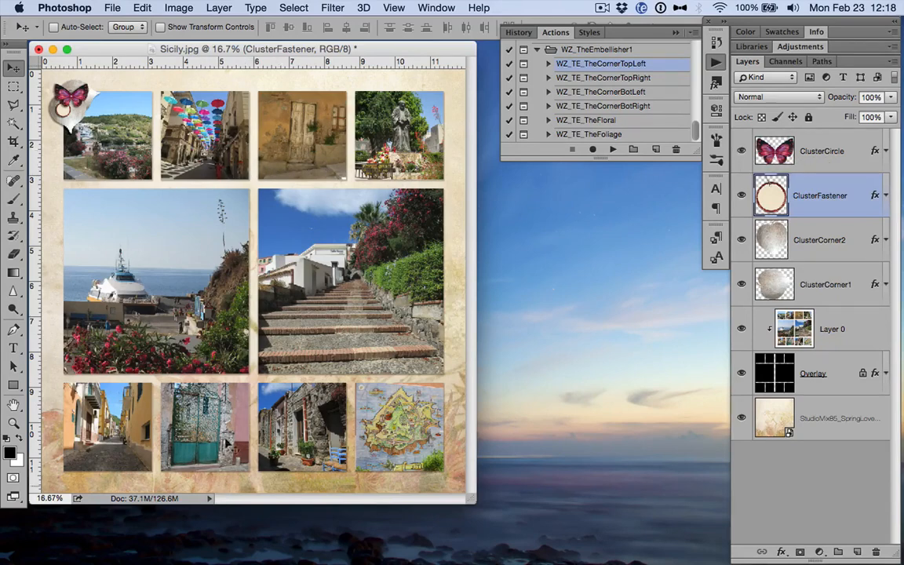
With the ClusterCircle layer selected, run the WZ_TE_TheFloral action and continue through its instructions to the first element choice
left_click(818, 152)
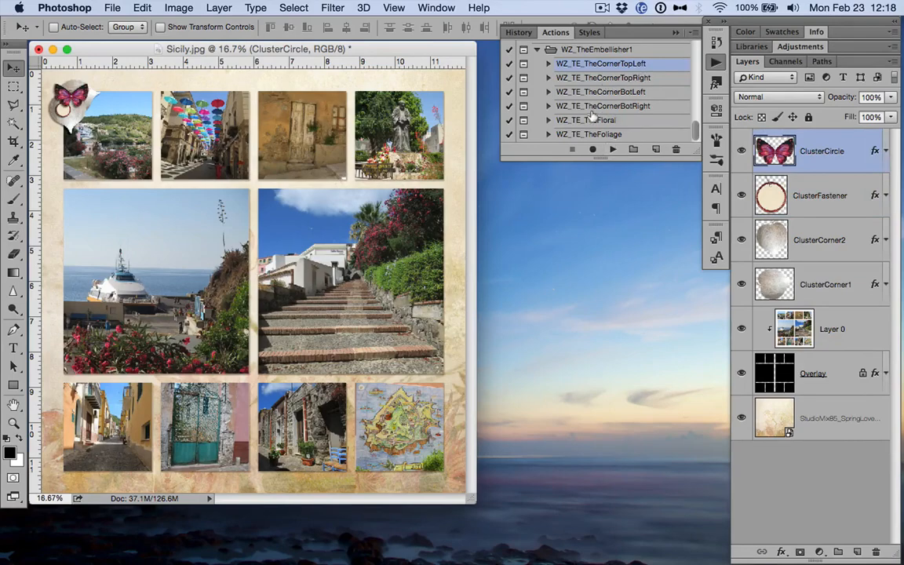
left_click(611, 148)
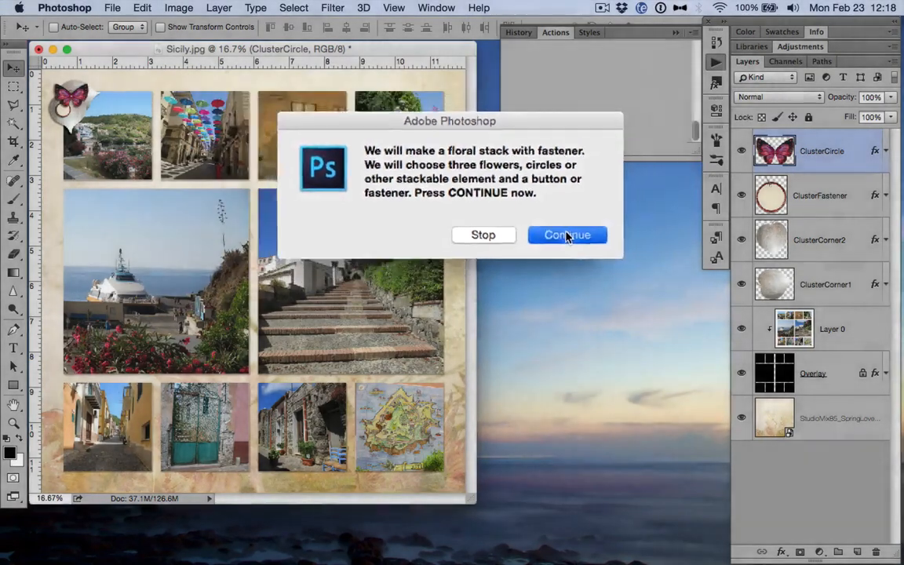
left_click(550, 228)
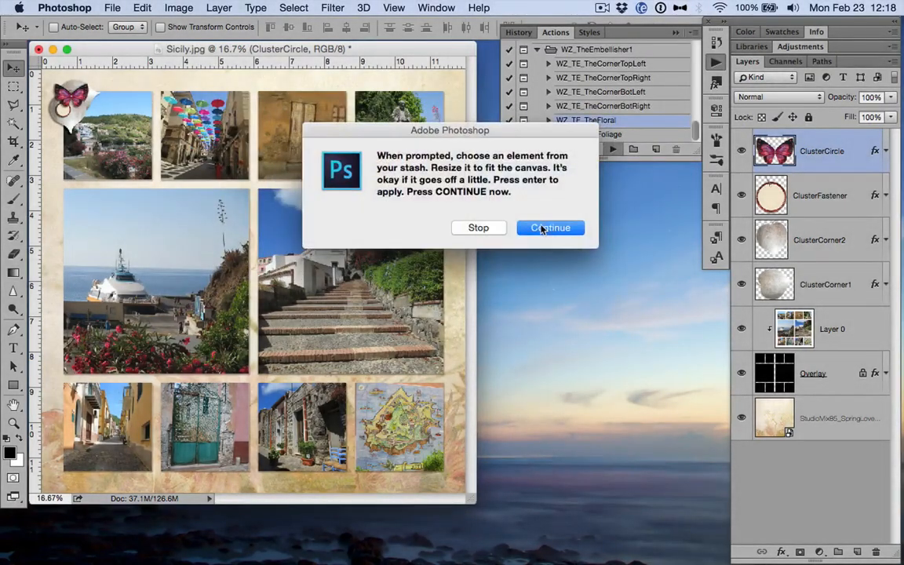
left_click(541, 228)
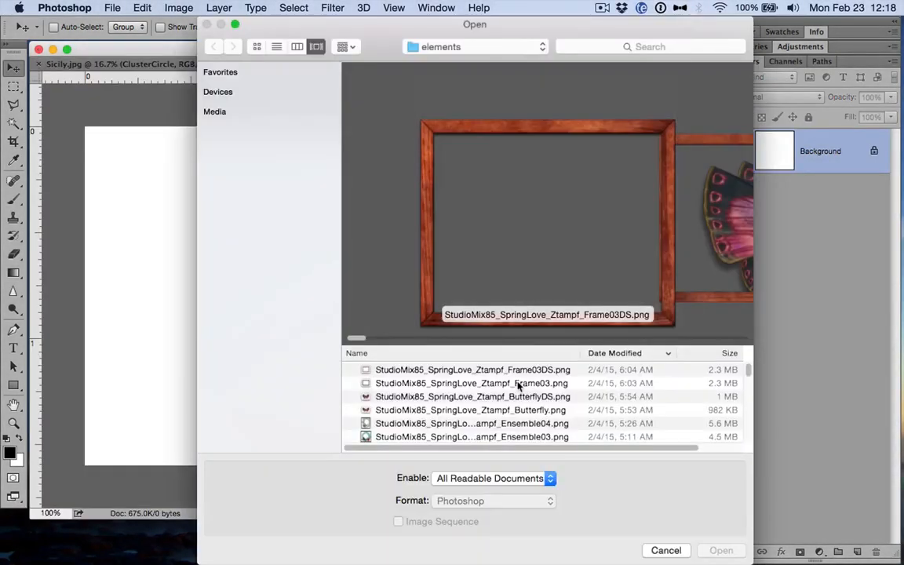
Browse the flower elements, find StudioMix85_SpringLove_Ztampf_Flower01.png and place it in the Flower1 document
key("Down")
key("Down")
key("Down")
key("Down")
key("Down")
key("Down")
key("Down")
key("Down")
key("Down")
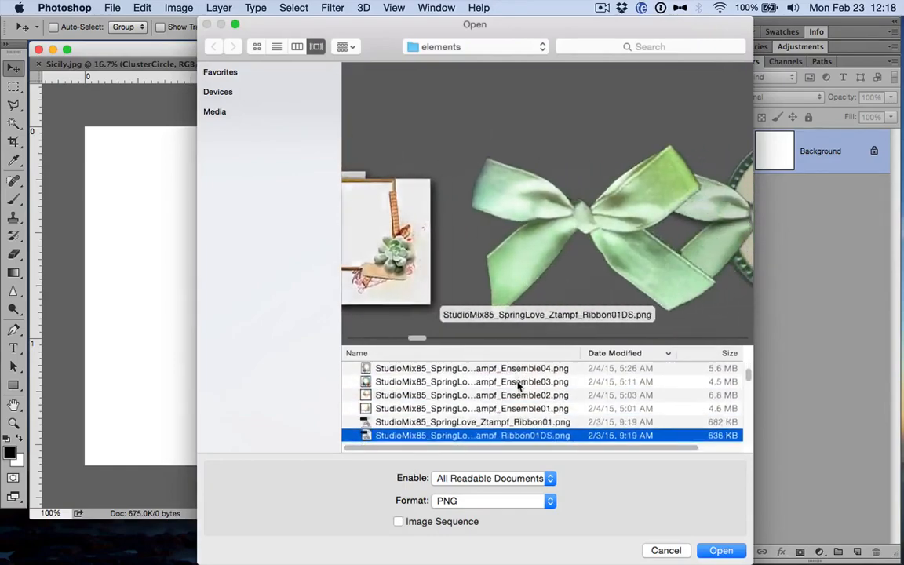
key("Down")
key("Down")
key("Down")
key("Down")
key("Down")
key("Down")
key("Down")
key("Down")
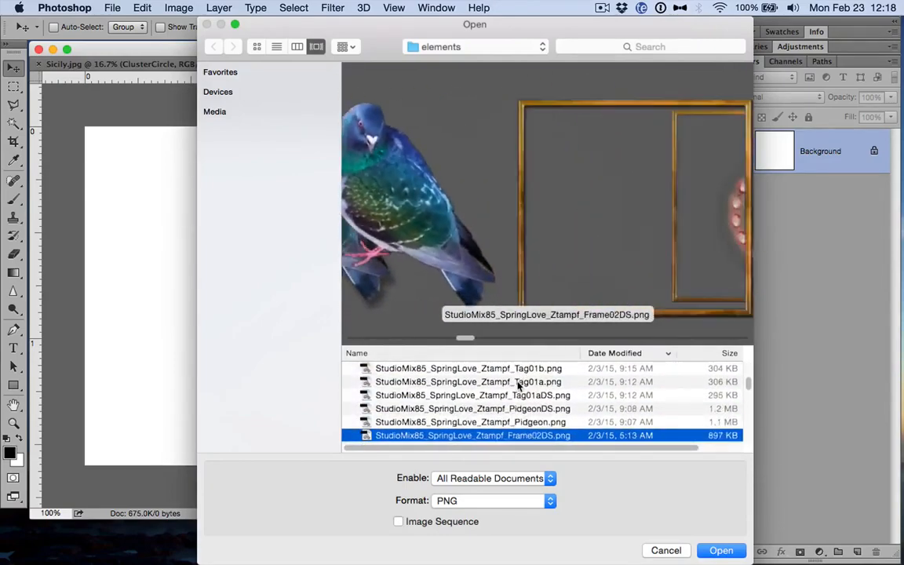
key("Down")
key("Down")
key("Down")
key("Down")
key("Down")
key("Down")
key("Down")
key("Down")
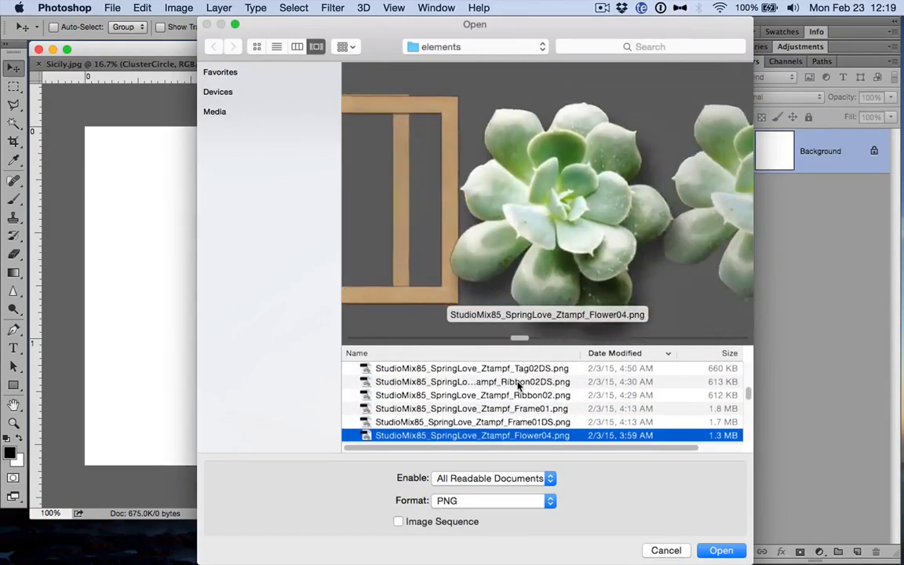
key("Down")
key("Down")
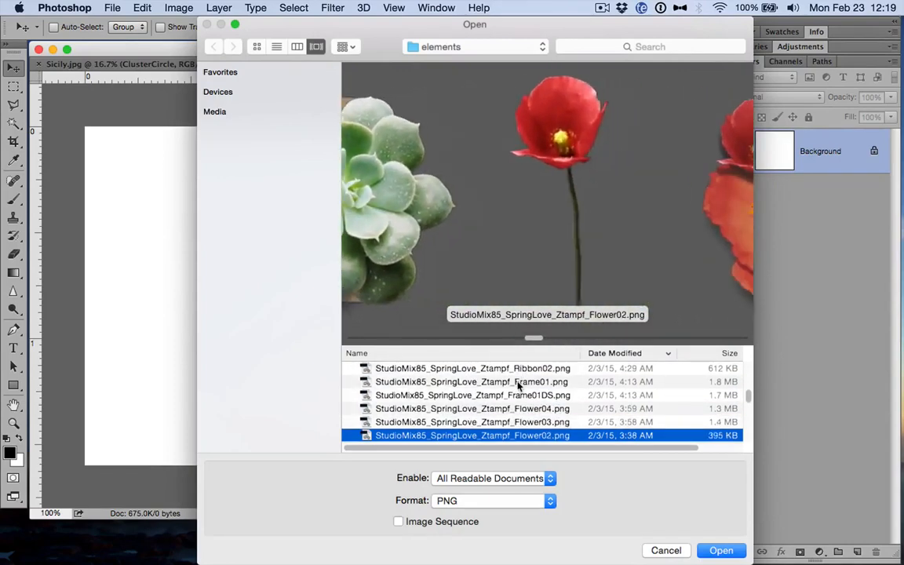
key("Up")
key("Up")
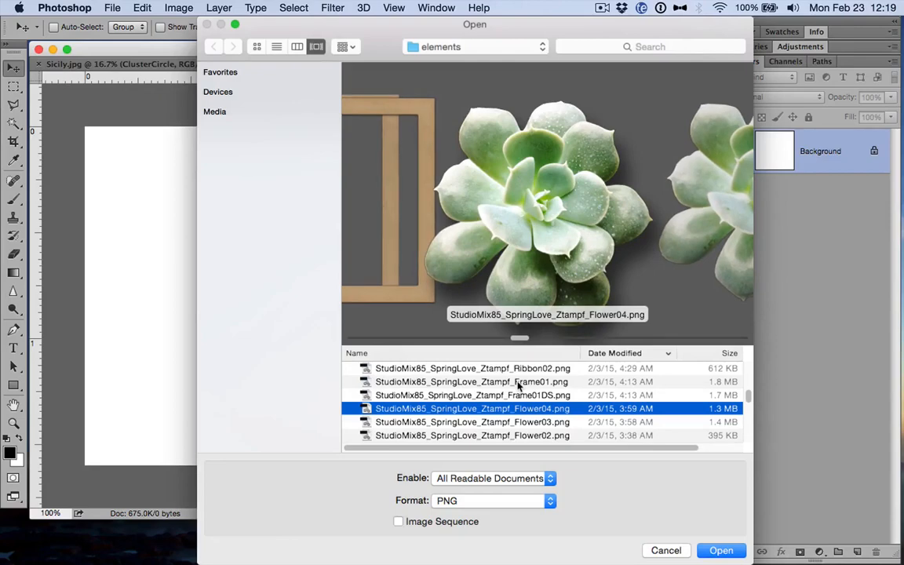
key("Down")
key("Down")
key("Down")
key("Down")
key("Down")
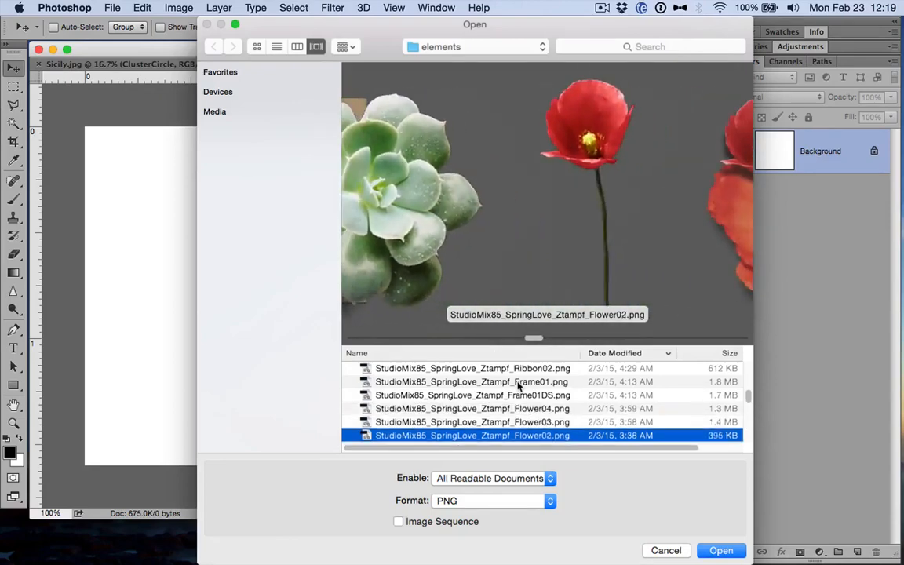
key("Down")
key("Up")
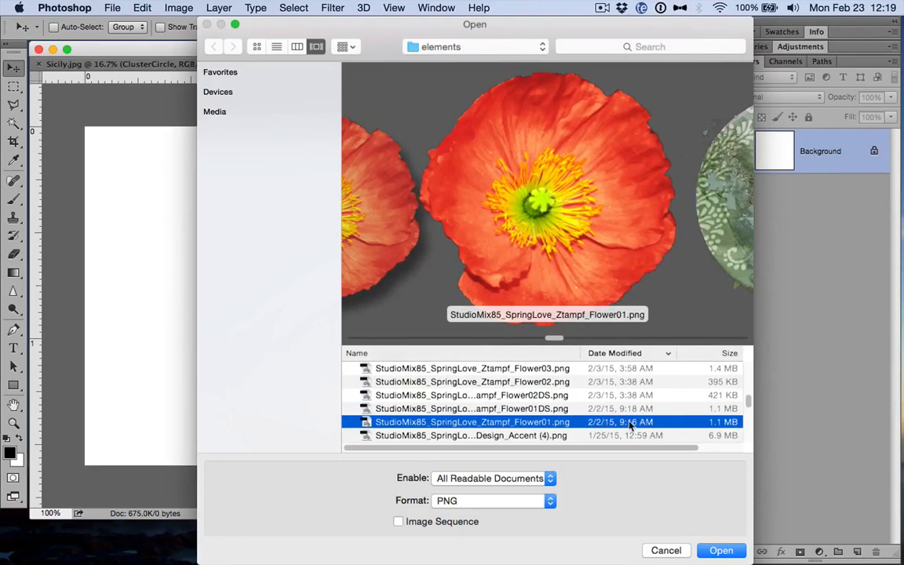
key("Return")
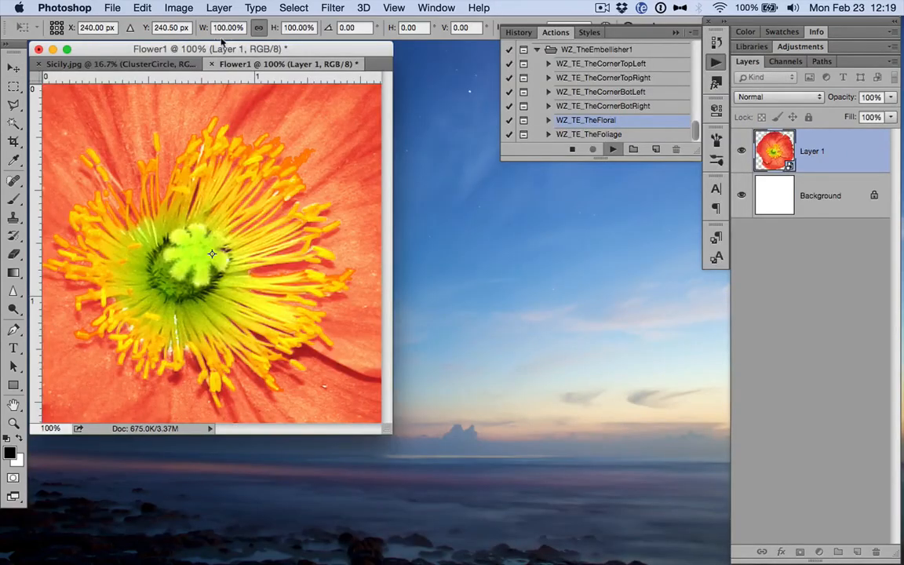
Scale the poppy to 20%, enlarge it proportionally to fill the Flower1 canvas, and apply the transform
type("20")
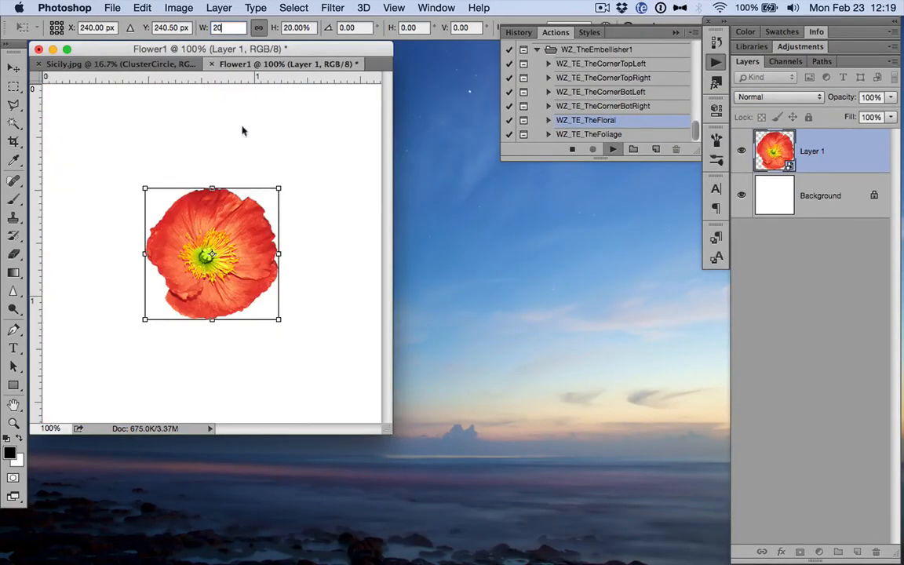
left_click_drag(277, 186, 379, 90)
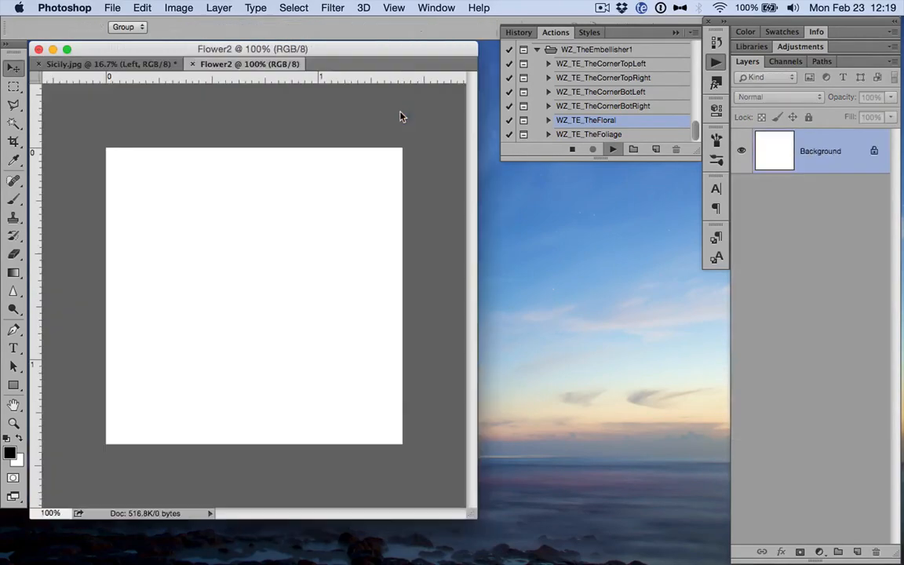
Browse the elements folder, place StudioMix85_SpringLove_LilasDesign_Add-on_Element (1).png in the Flower2 document and scale it to about 25.7% to fit the canvas
key("super+o")
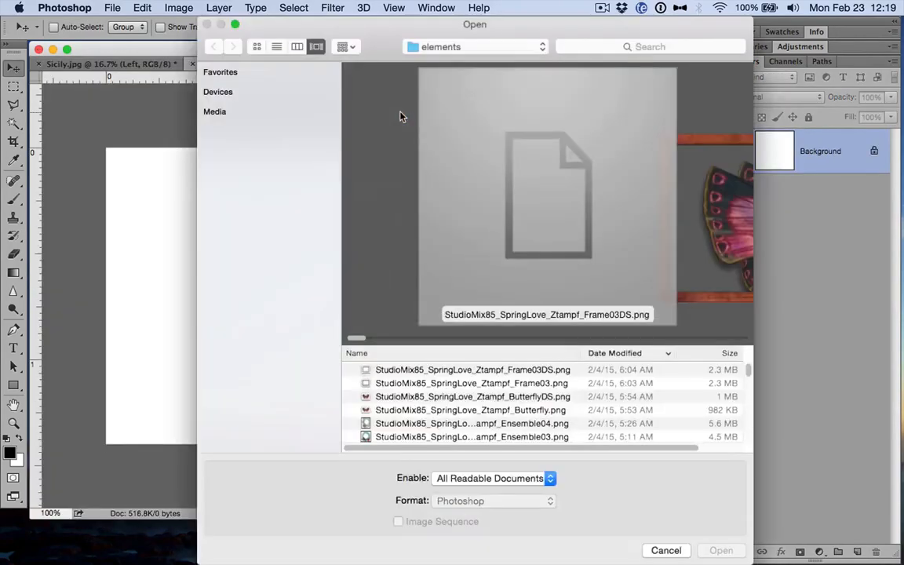
key("Down")
key("Down")
key("Down")
key("Down")
key("Down")
key("Down")
key("Down")
key("Down")
key("Down")
key("Down")
key("Down")
key("Down")
key("Down")
key("Down")
key("Down")
key("Down")
key("Down")
key("Down")
key("Down")
key("Down")
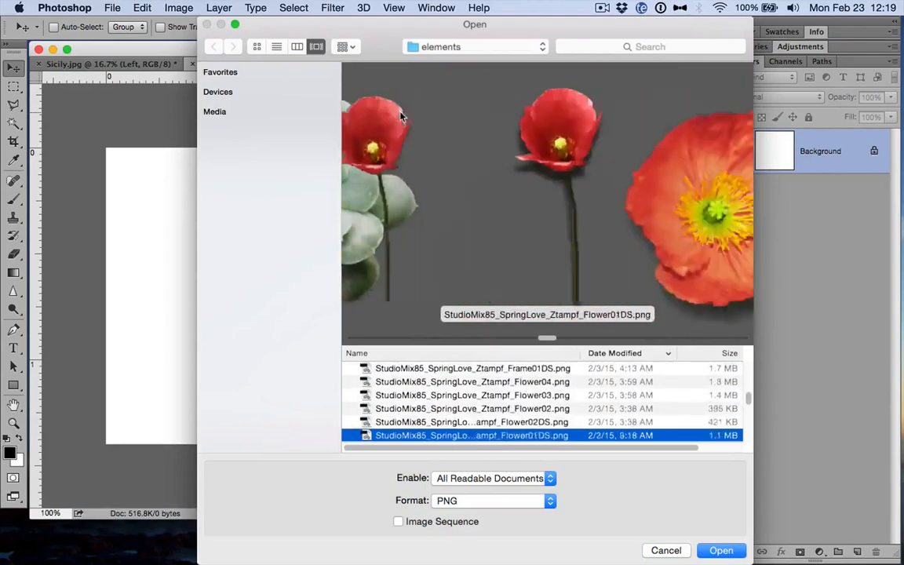
key("Down")
key("Down")
key("Down")
key("Down")
key("Down")
key("Down")
key("Down")
key("Down")
key("Down")
key("Down")
key("Down")
key("Down")
key("Down")
key("Down")
key("Down")
key("Down")
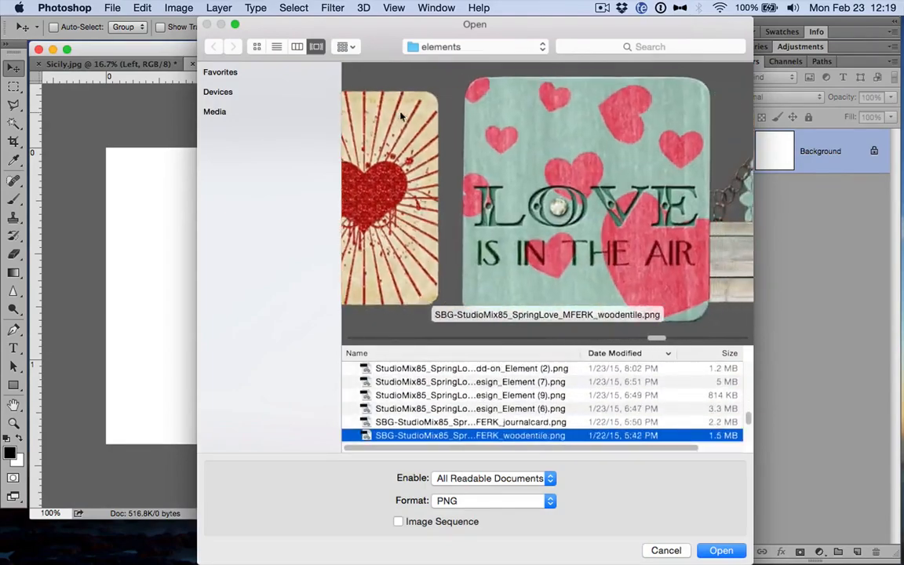
key("Down")
key("Down")
key("Down")
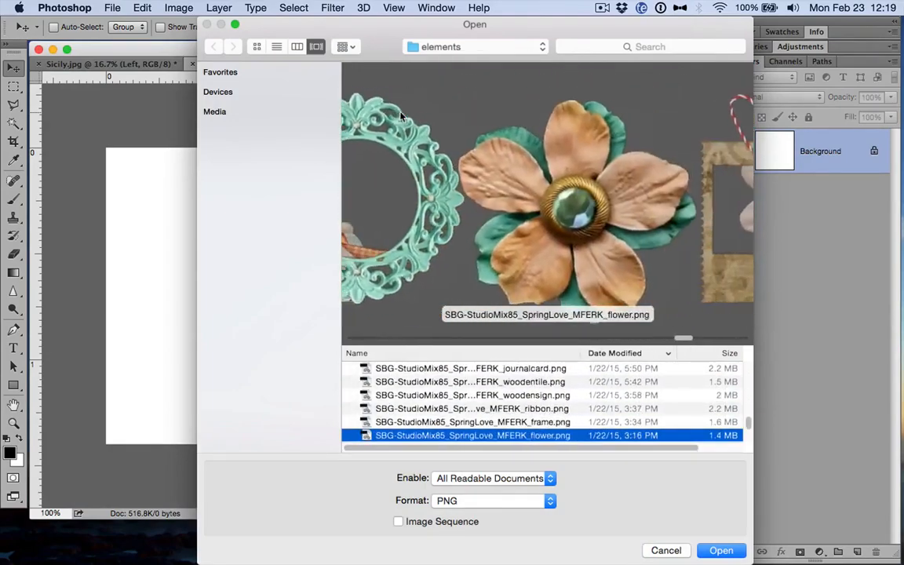
key("Down")
key("Down")
key("Down")
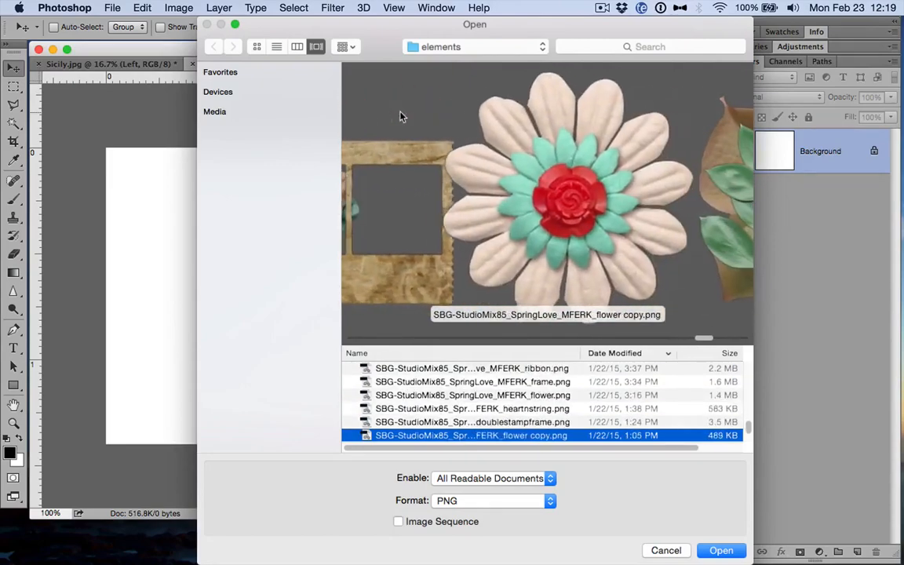
key("Up")
key("Up")
key("Up")
key("Up")
key("Up")
key("Up")
key("Up")
key("Up")
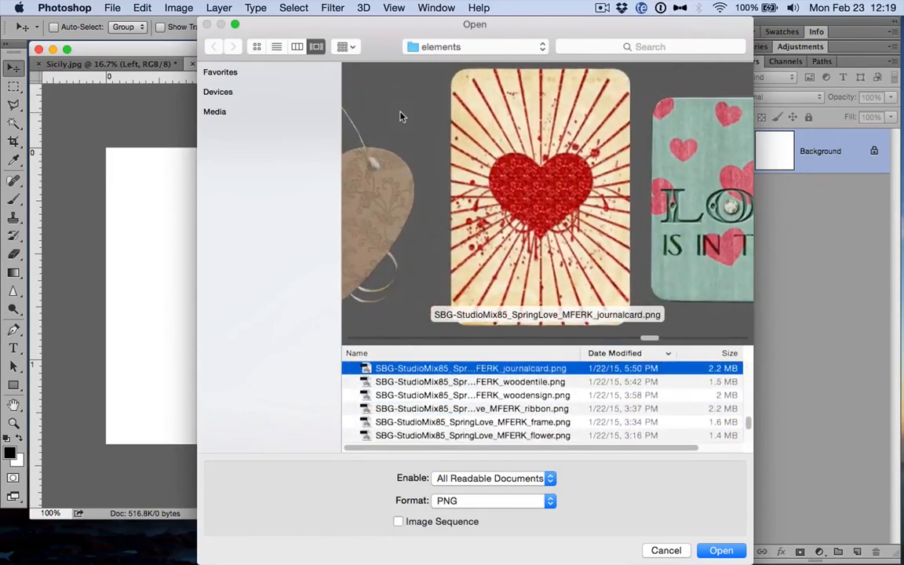
key("Down")
key("Down")
key("Down")
key("Down")
key("Down")
key("Down")
key("Down")
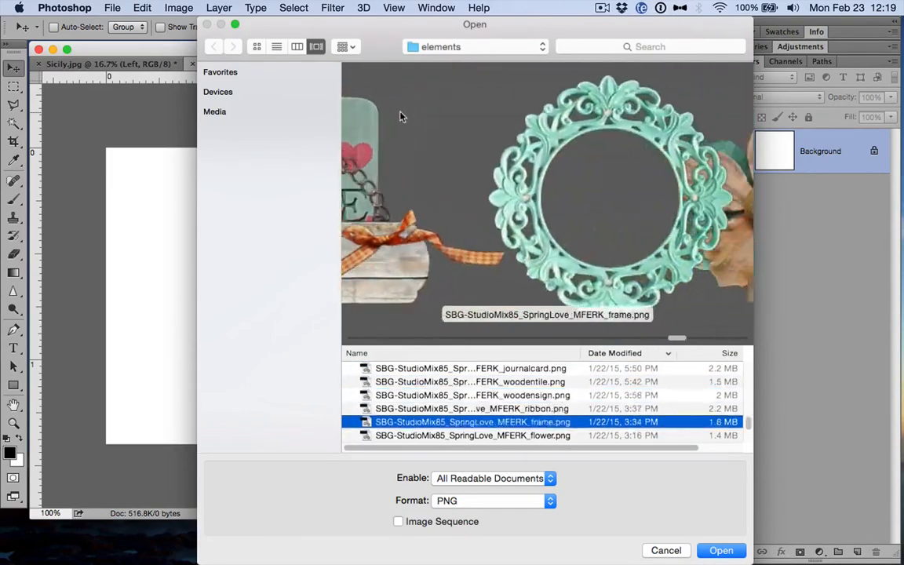
key("Down")
key("Down")
key("Down")
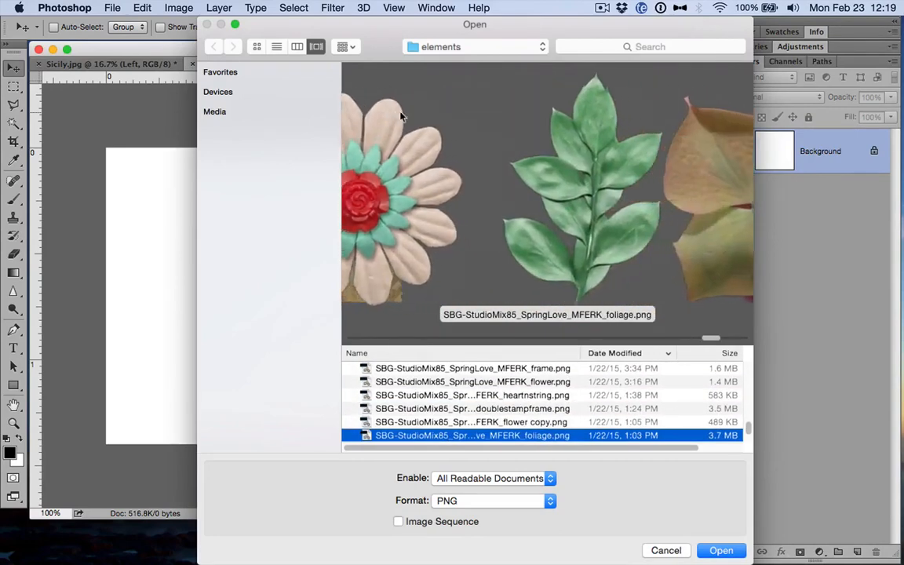
key("Up")
key("Up")
key("Up")
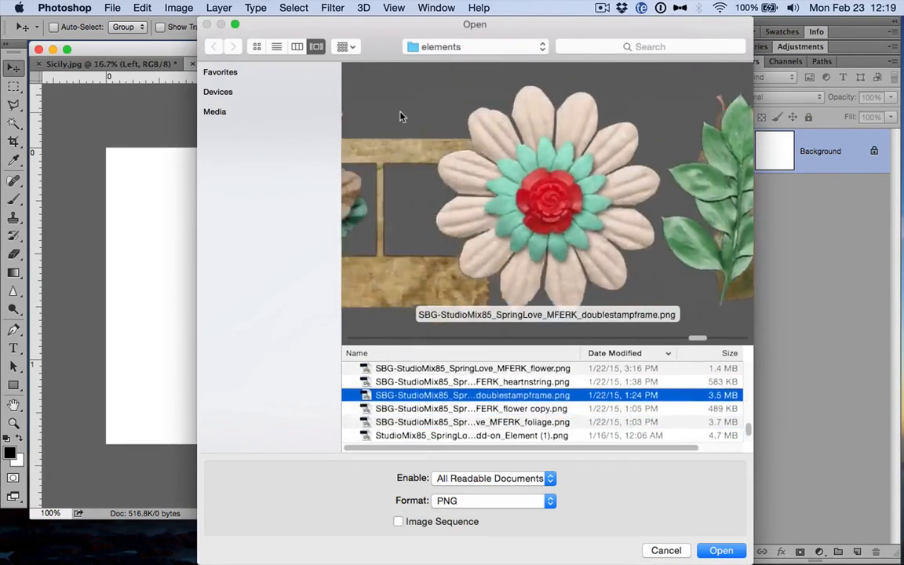
key("Down")
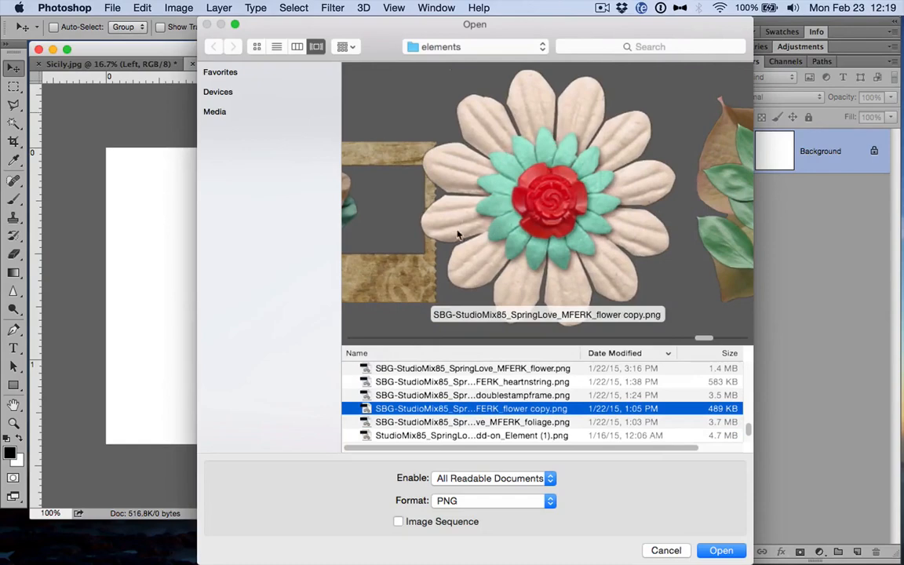
key("Down")
key("Down")
key("Down")
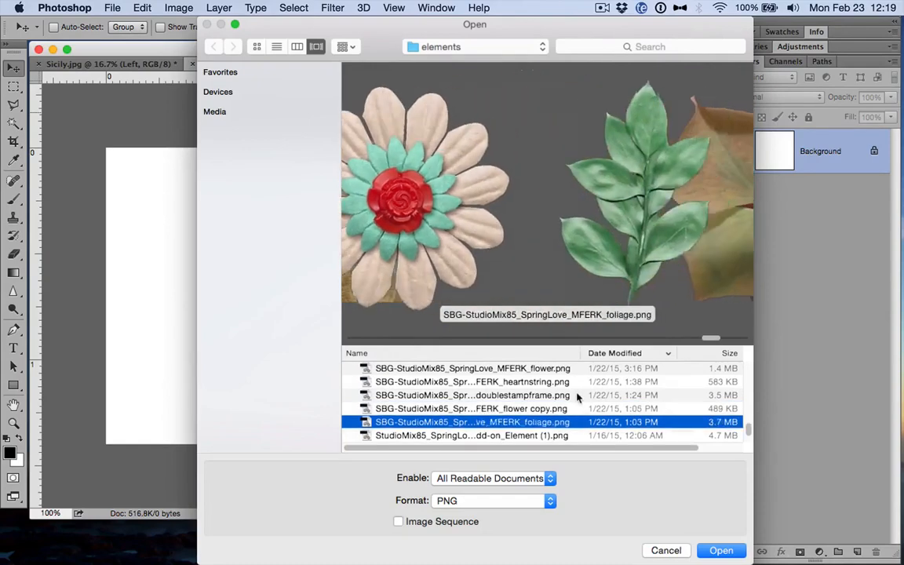
key("Up")
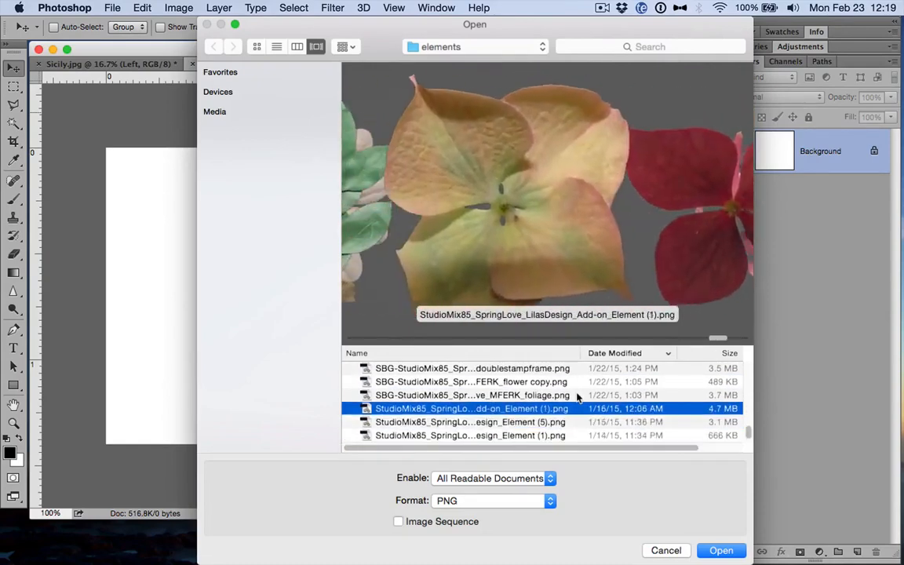
key("Return")
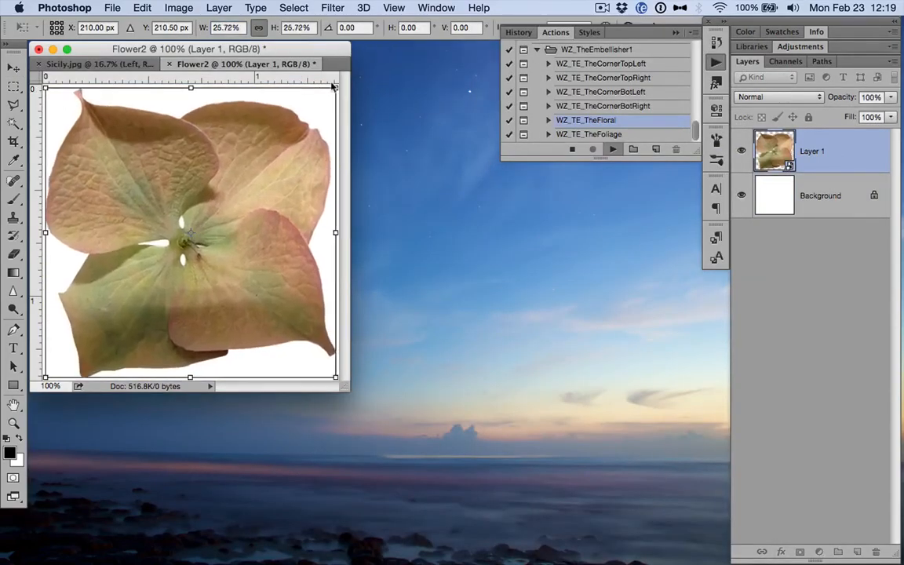
Find StudioMix85_SpringLove_LilasDesign_Element (5).png in the elements folder and place it in the Flower3 document
key("Down")
key("Down")
key("Down")
key("Down")
key("Down")
key("Down")
key("Down")
key("Down")
key("Down")
key("Down")
key("Down")
key("Down")
key("Down")
key("Down")
key("Down")
key("Down")
key("Down")
key("Down")
key("Down")
key("Down")
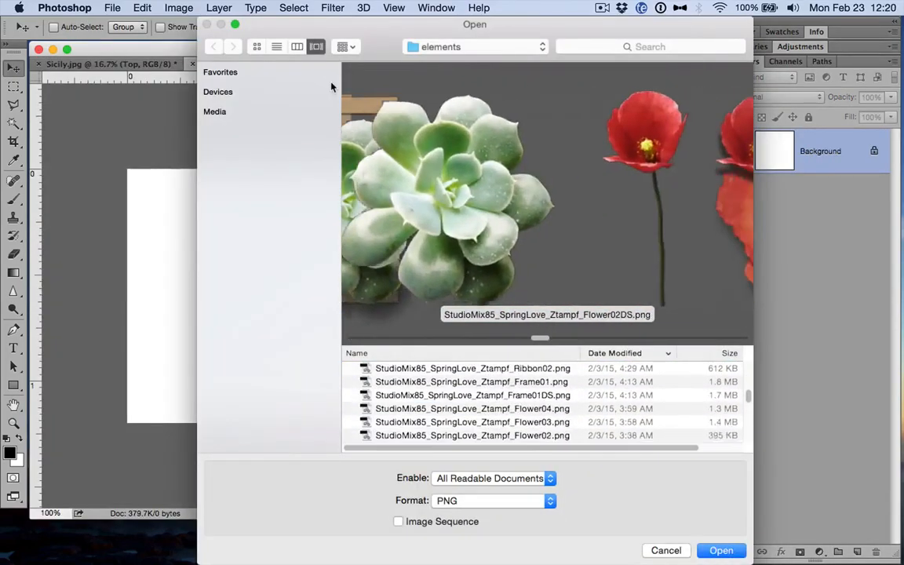
key("Down")
key("Down")
key("Down")
key("Down")
key("Down")
key("Down")
key("Down")
key("Down")
key("Down")
key("Down")
key("Down")
key("Down")
key("Down")
key("Down")
key("Down")
key("Down")
key("Down")
key("Down")
key("Down")
key("Down")
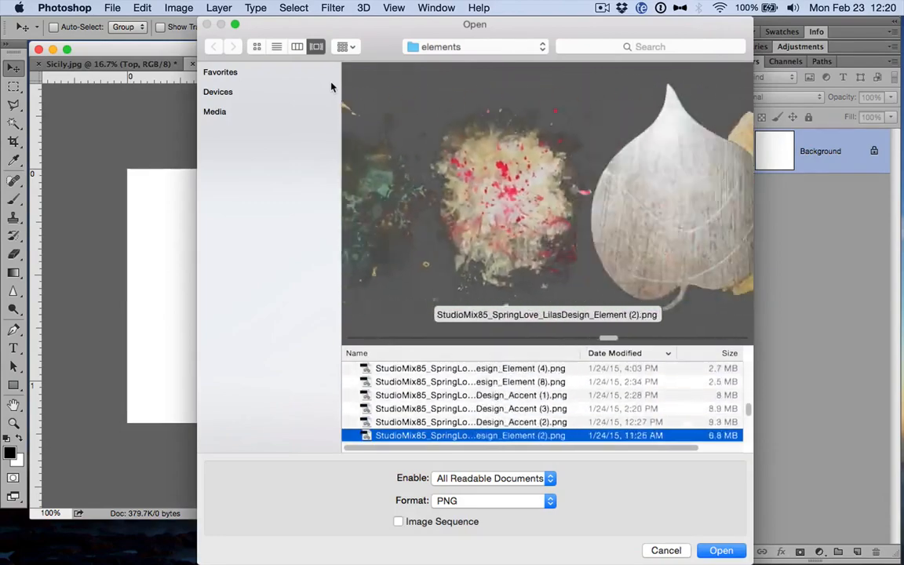
key("Down")
key("Down")
key("Down")
key("Down")
key("Down")
key("Down")
key("Down")
key("Down")
key("Down")
key("Down")
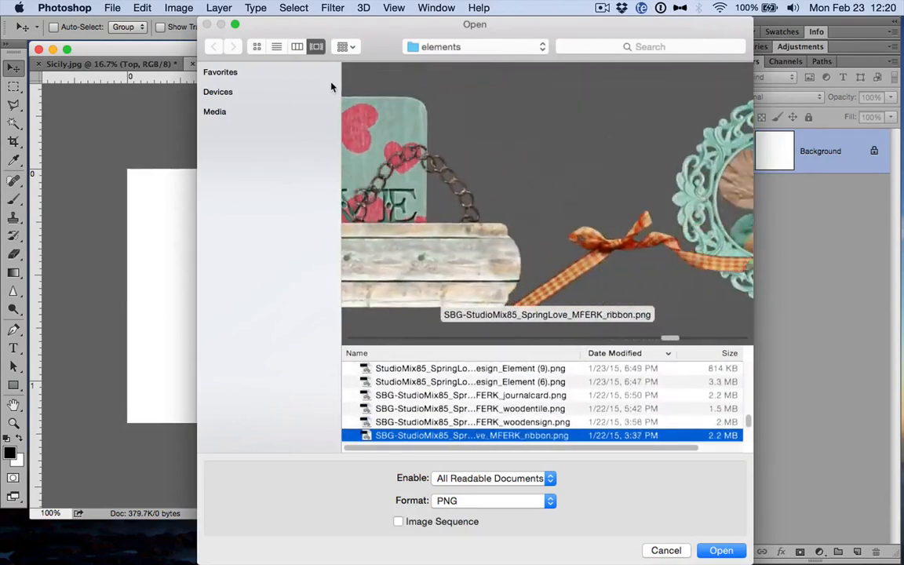
key("Down")
key("Down")
key("Down")
key("Down")
key("Down")
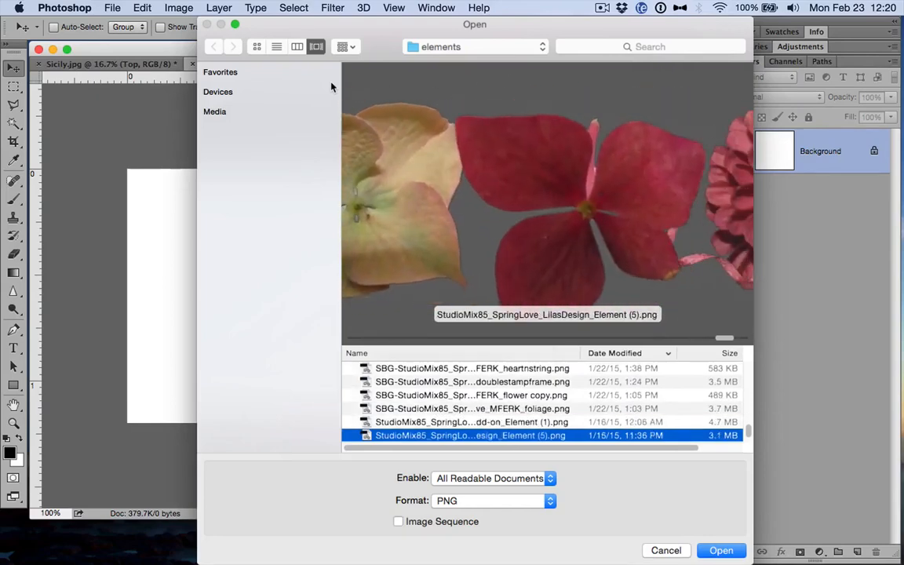
key("Return")
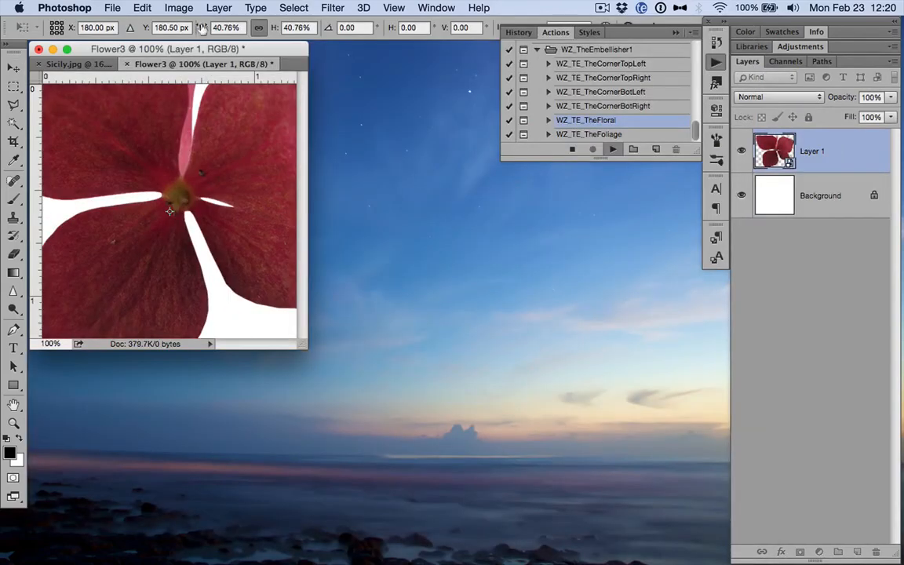
Scale the red four-petal flower to 10%, enlarge it proportionally to about 29% to fill the Flower3 canvas, and apply the transform
type("10")
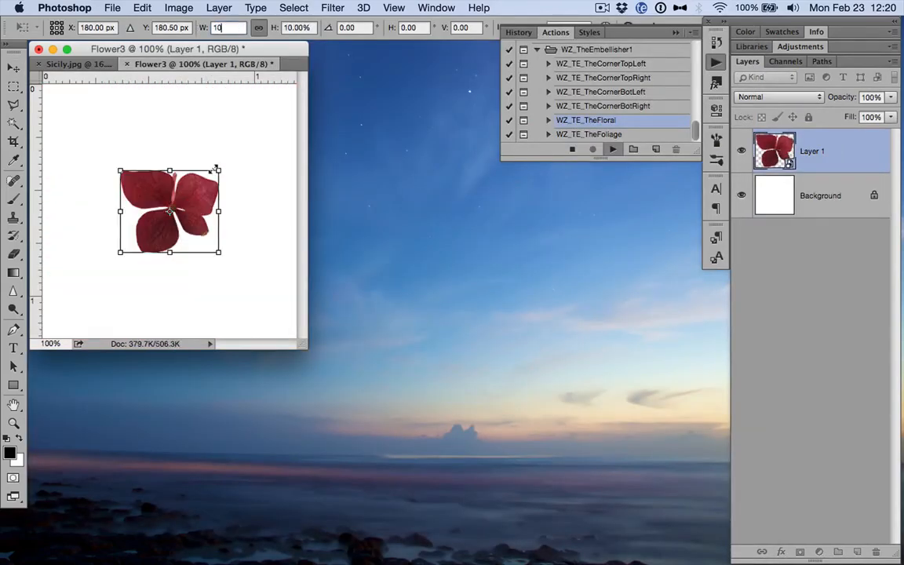
left_click_drag(217, 169, 297, 77)
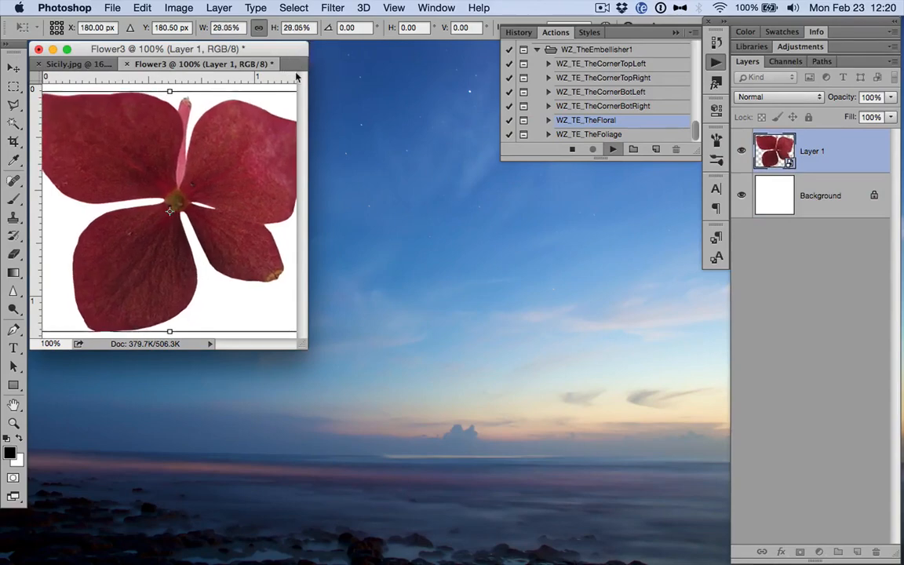
key("Return")
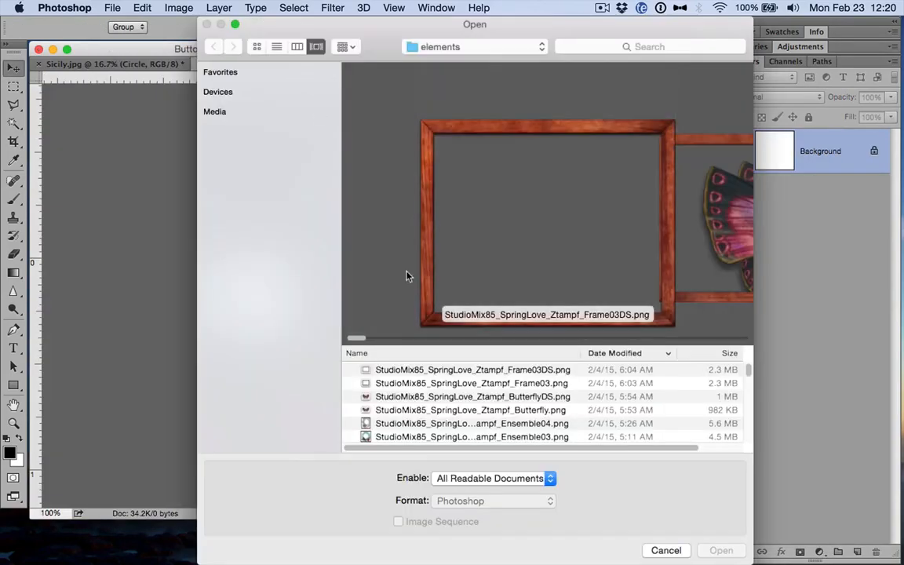
Look through the images in the elements folder for one to use as the button or fastener
key("Down")
key("Down")
key("Down")
key("Down")
key("Down")
key("Down")
key("Down")
key("Down")
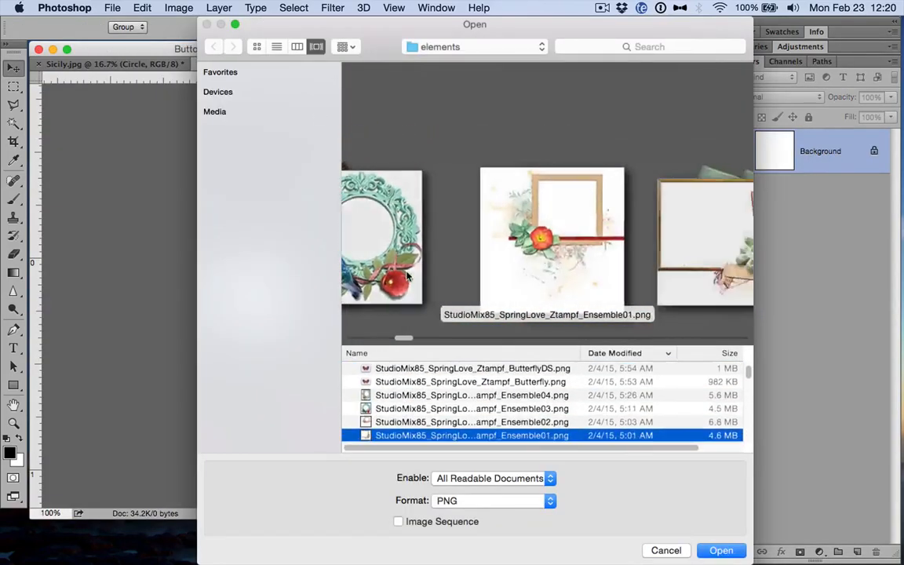
key("Down")
key("Down")
key("Down")
key("Down")
key("Down")
key("Down")
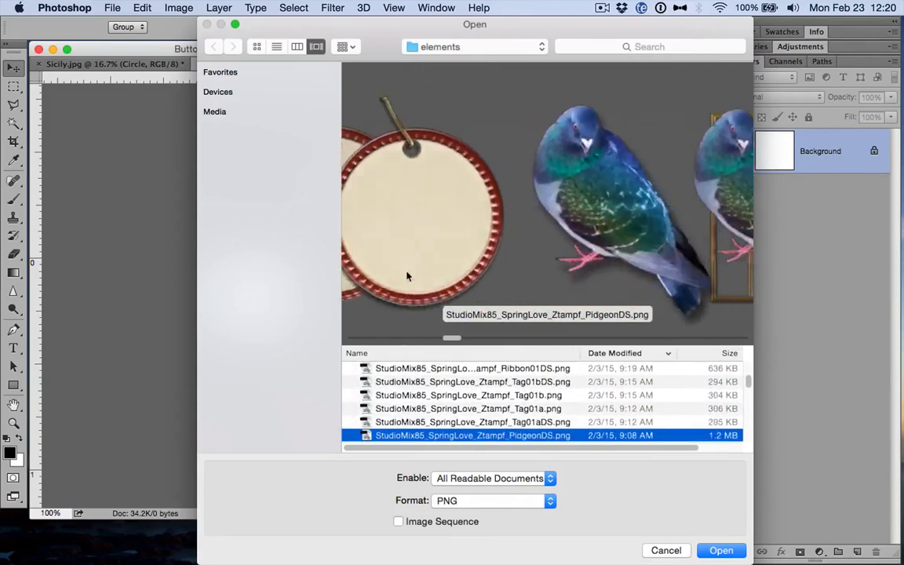
key("Down")
key("Down")
key("Down")
key("Down")
key("Down")
key("Down")
key("Down")
key("Down")
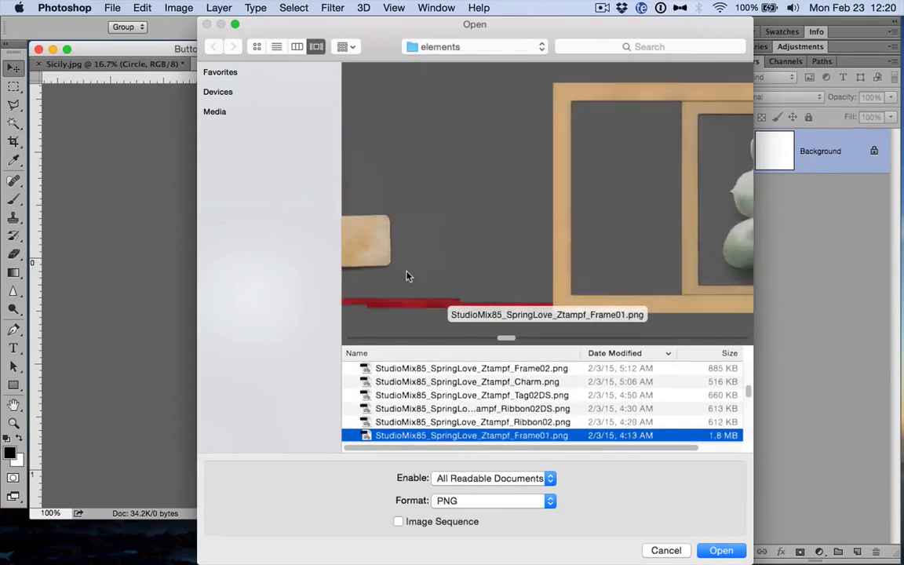
key("Down")
key("Down")
key("Down")
key("Down")
key("Down")
key("Down")
key("Up")
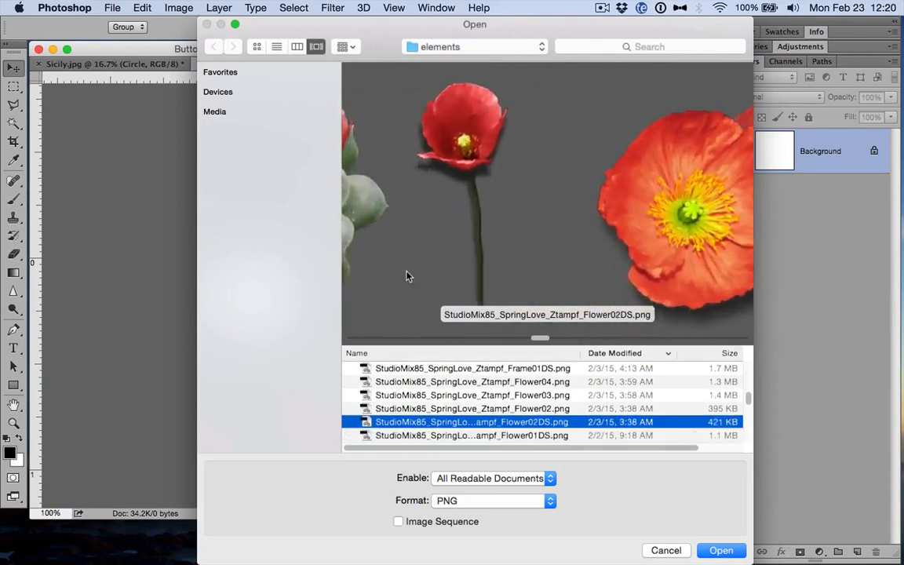
key("Up")
key("Up")
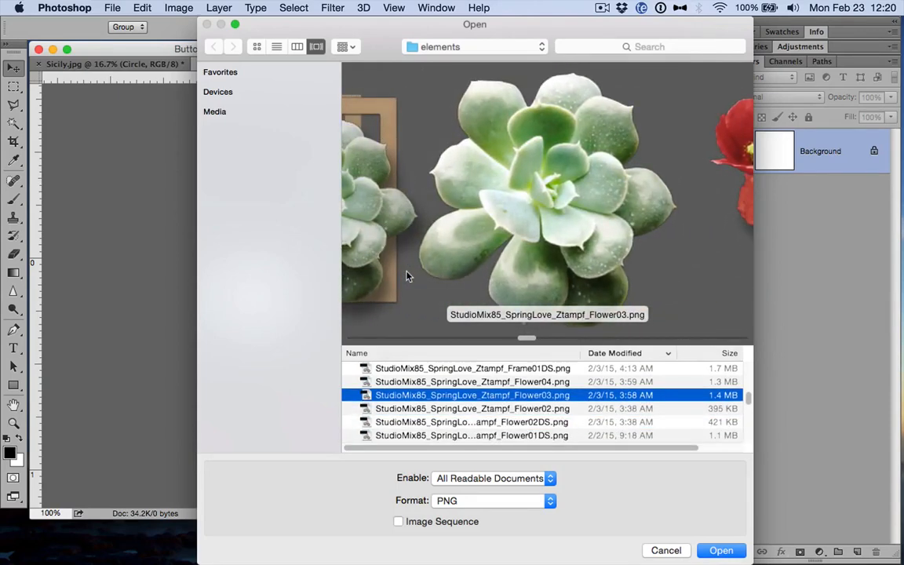
key("Down")
key("Down")
key("Down")
key("Down")
key("Down")
key("Down")
key("Down")
key("Down")
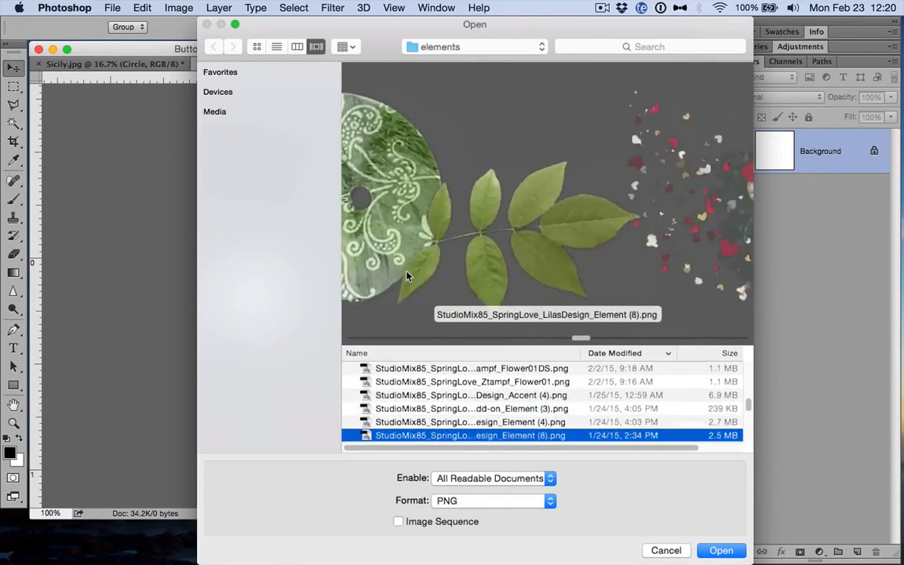
key("Down")
key("Down")
key("Down")
key("Down")
key("Down")
key("Down")
key("Down")
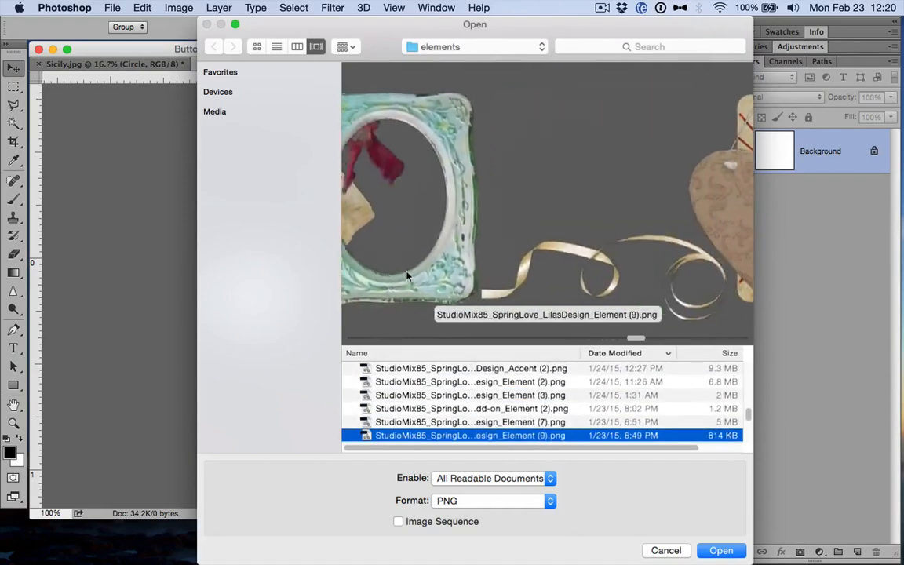
key("Down")
key("Down")
key("Down")
key("Down")
key("Down")
key("Down")
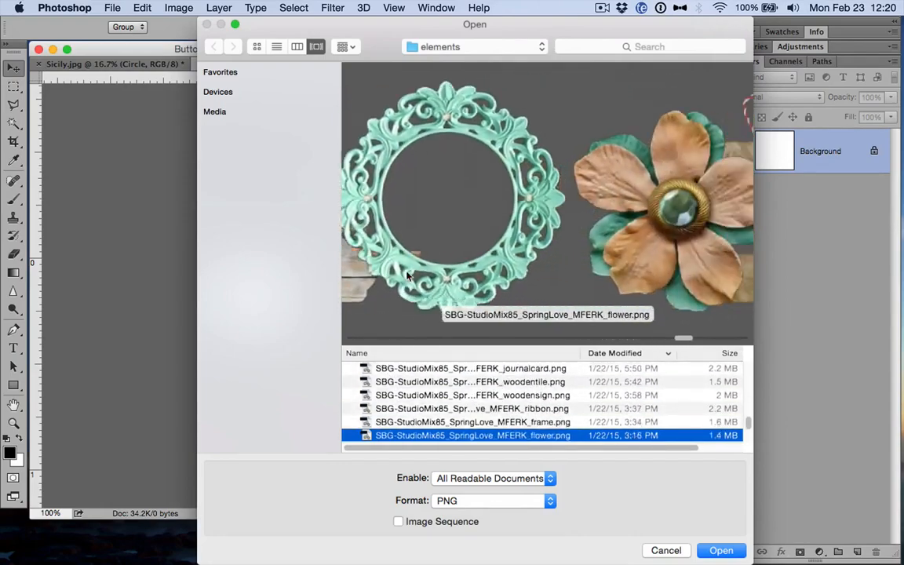
key("Down")
key("Down")
key("Down")
key("Down")
key("Down")
key("Down")
key("Down")
key("Down")
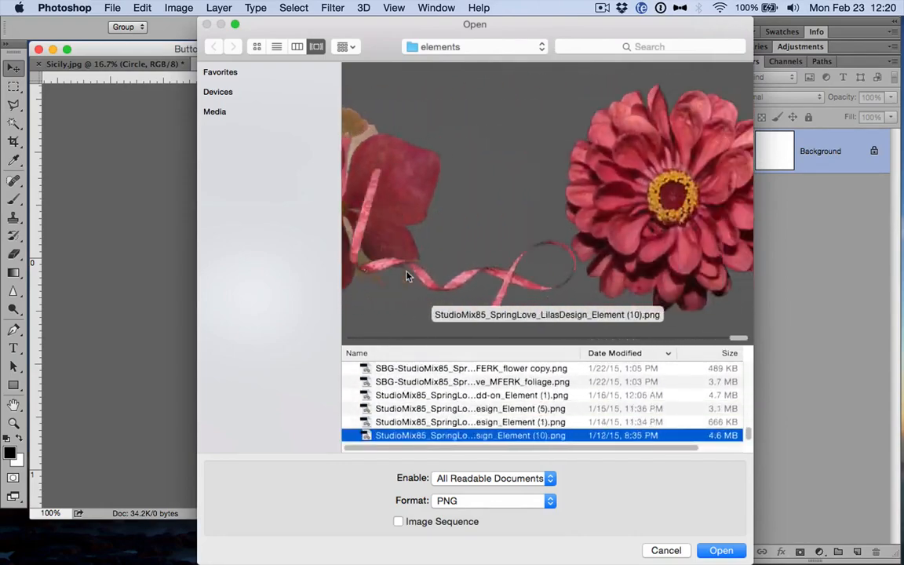
Go back to StudioMix85_SpringLove_Ztampf_Flower03.png in the elements folder and place it in the Button or Fastener document
key("Up")
key("Up")
key("Up")
key("Up")
key("Up")
key("Up")
key("Up")
key("Up")
key("Up")
key("Up")
key("Up")
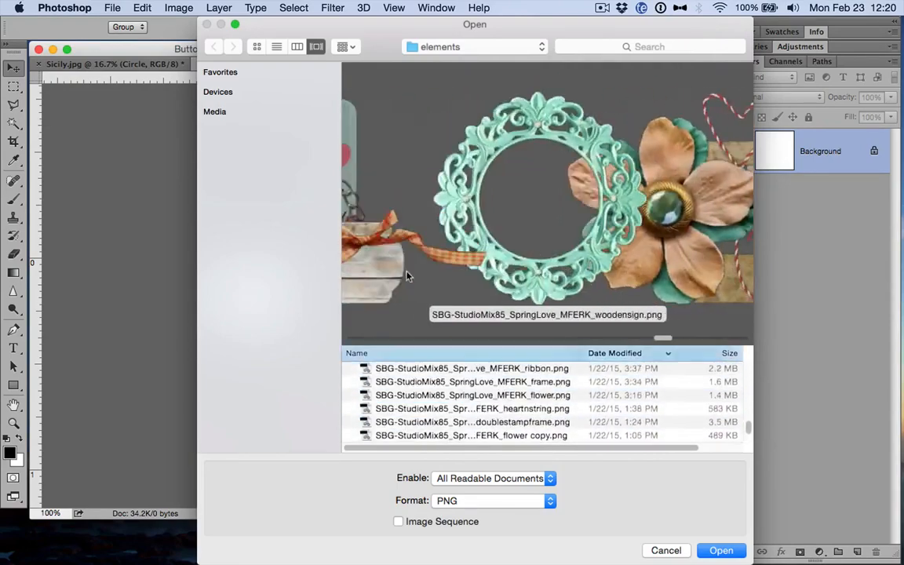
key("Up")
key("Up")
key("Up")
key("Up")
key("Up")
key("Up")
key("Up")
key("Up")
key("Up")
key("Up")
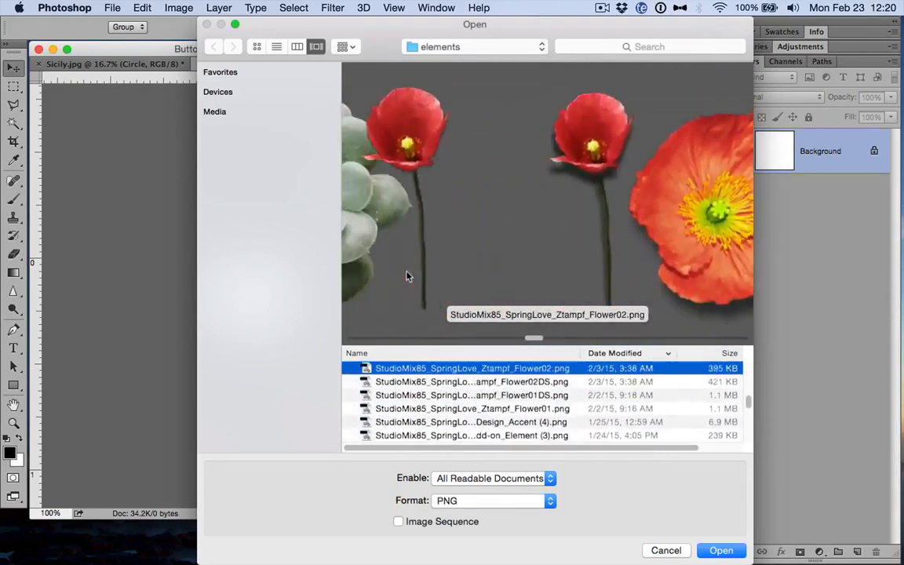
key("Up")
key("Up")
key("Down")
key("Return")
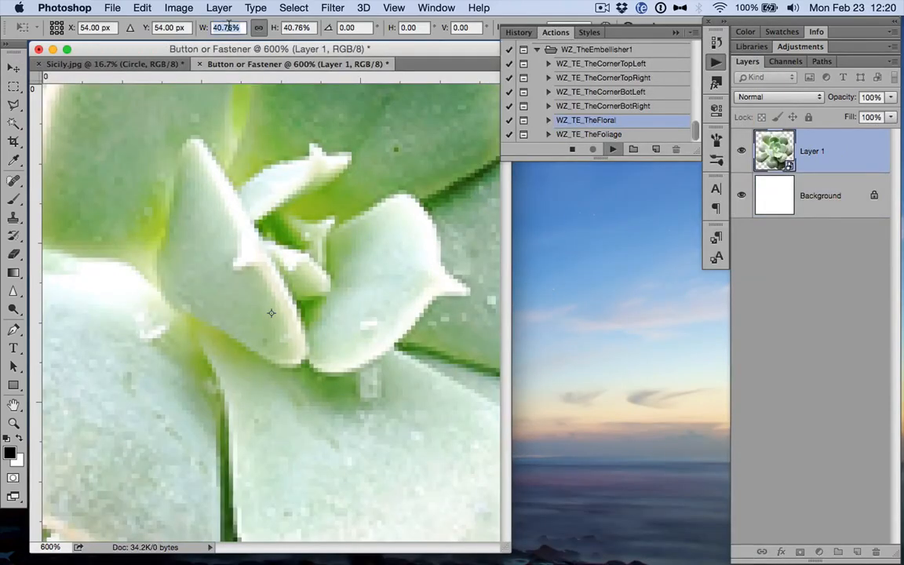
Scale the succulent to 10%, enlarge it from its corner to fill the Button or Fastener canvas, and apply the transform
type("10")
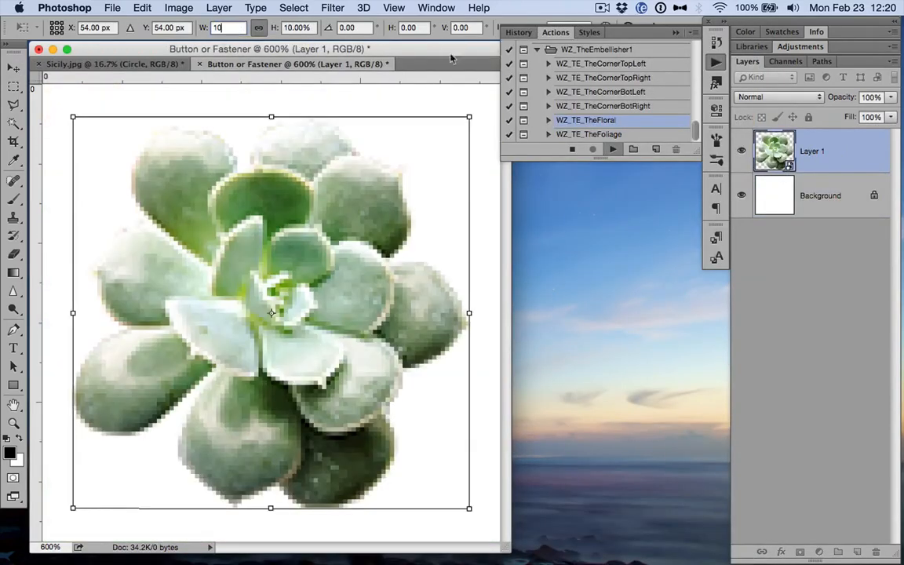
left_click_drag(467, 115, 512, 92)
key("Return")
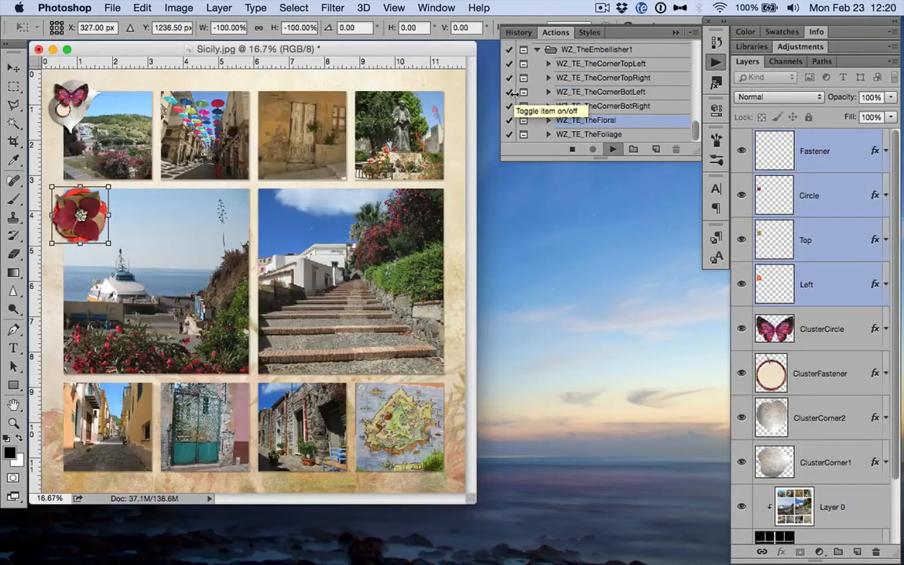
Move the floral stack to the corner where the stairs and map photos meet, apply it, and switch to full screen mode with menu bar
left_click_drag(56, 212, 411, 393)
key("Return")
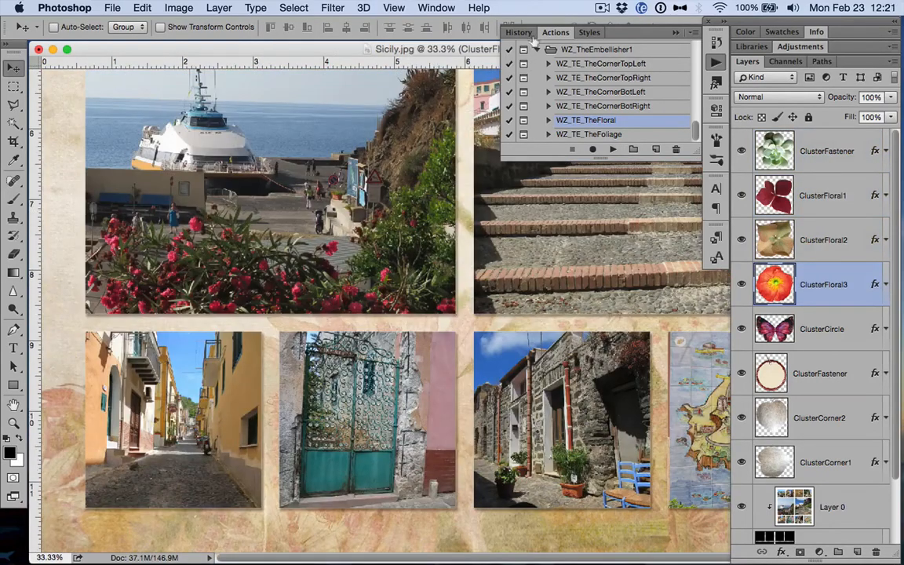
left_click(394, 8)
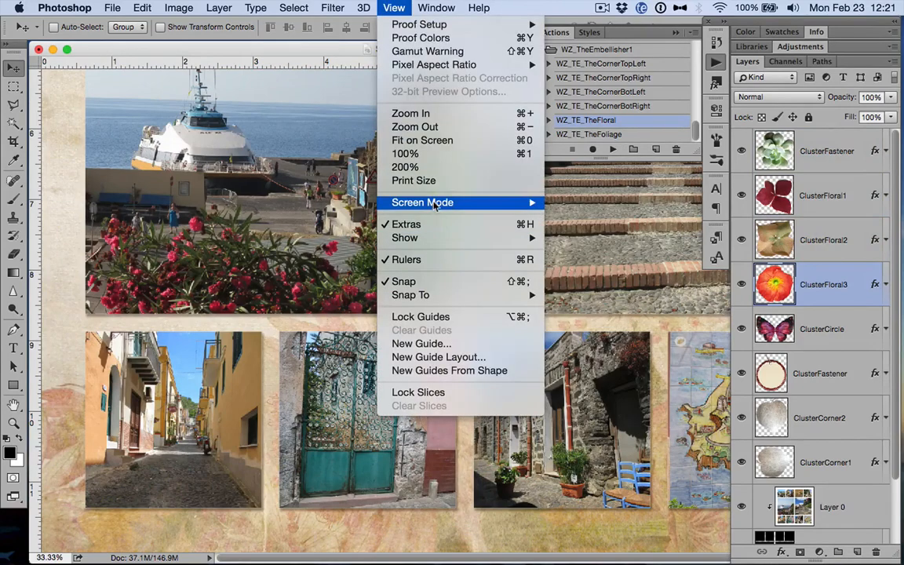
mouse_move(434, 204)
left_click(620, 268)
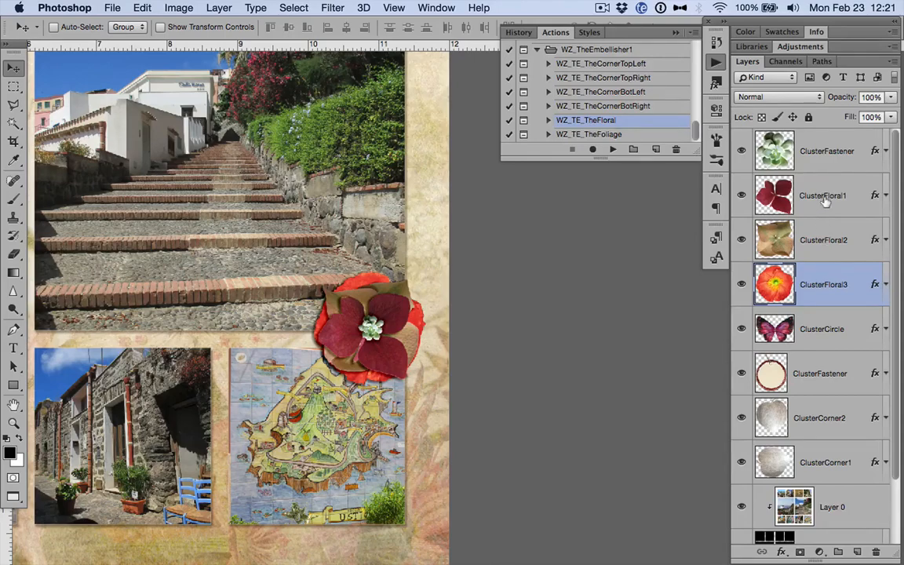
Rotate the red four-petal flower on the ClusterFloral1 layer clockwise and apply the transform
left_click(778, 200)
key("super+t")
left_click_drag(408, 248, 462, 284)
key("Return")
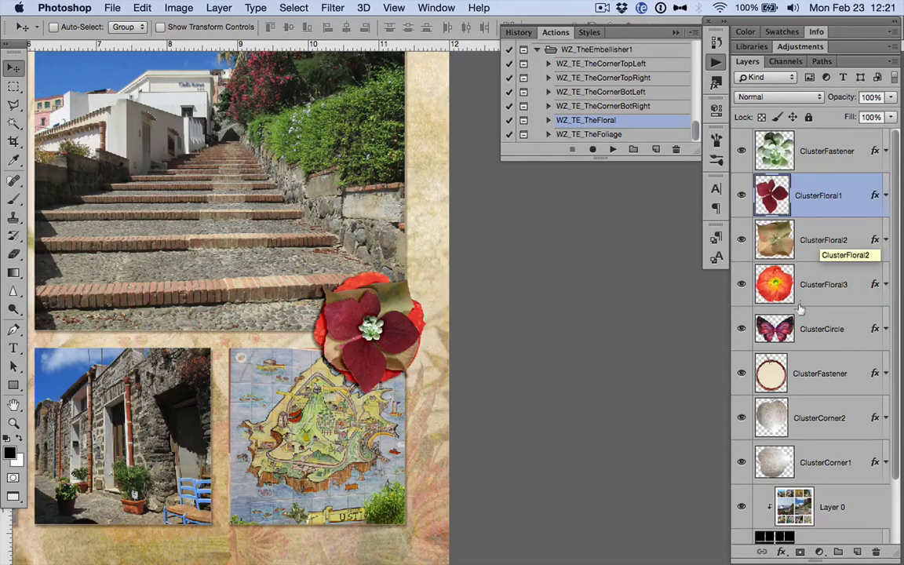
Set the drop shadow of the ClusterFloral3 poppy to a distance of 15 px and a size of 29 px
left_click(870, 284)
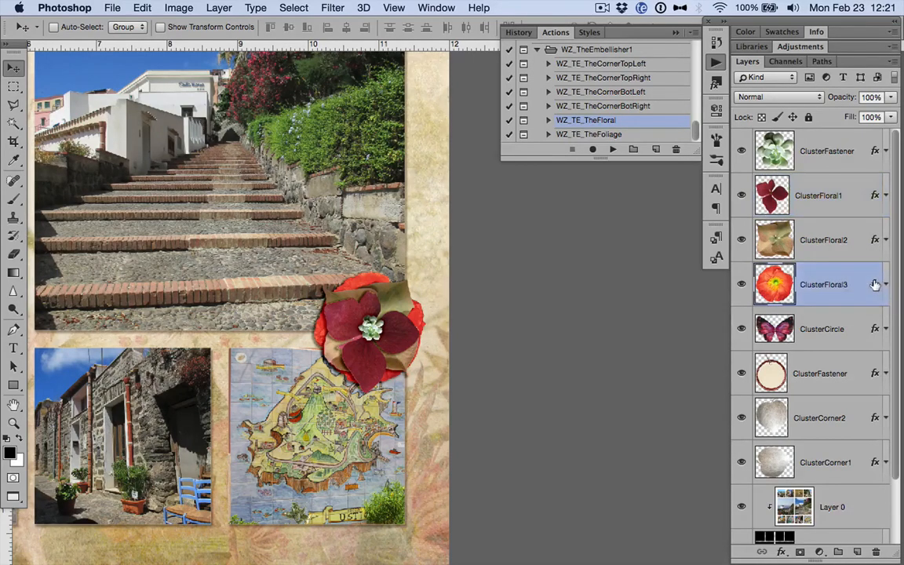
double_click(873, 284)
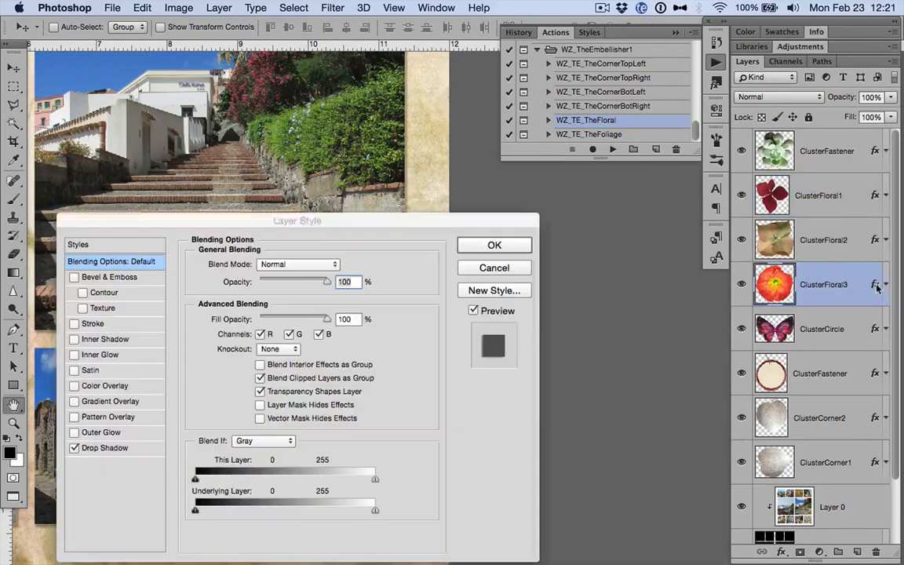
left_click(105, 448)
left_click_drag(250, 330, 254, 328)
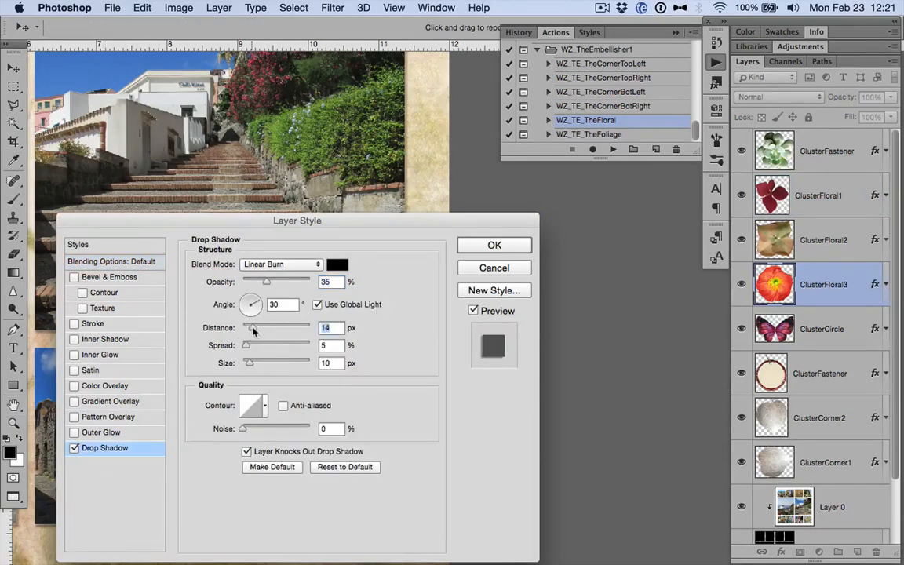
left_click_drag(249, 364, 254, 366)
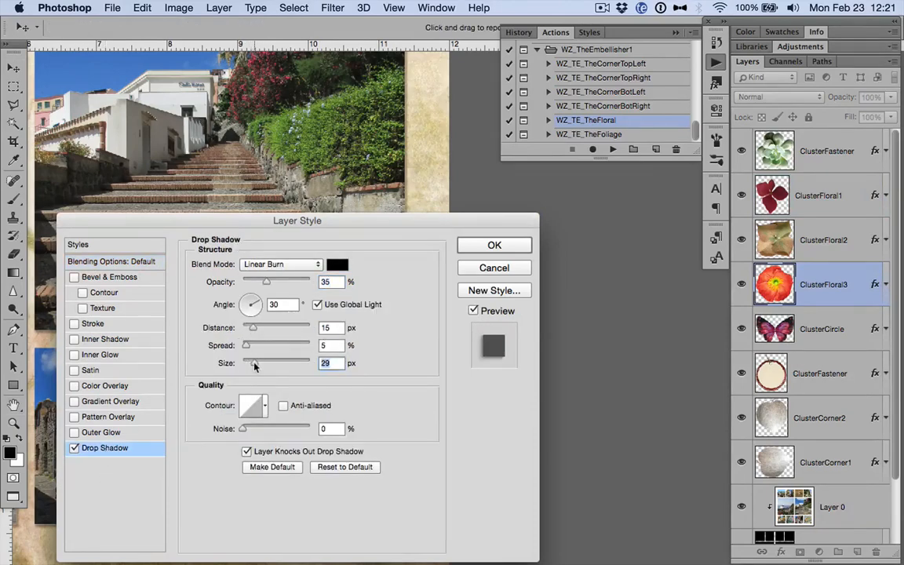
left_click(491, 248)
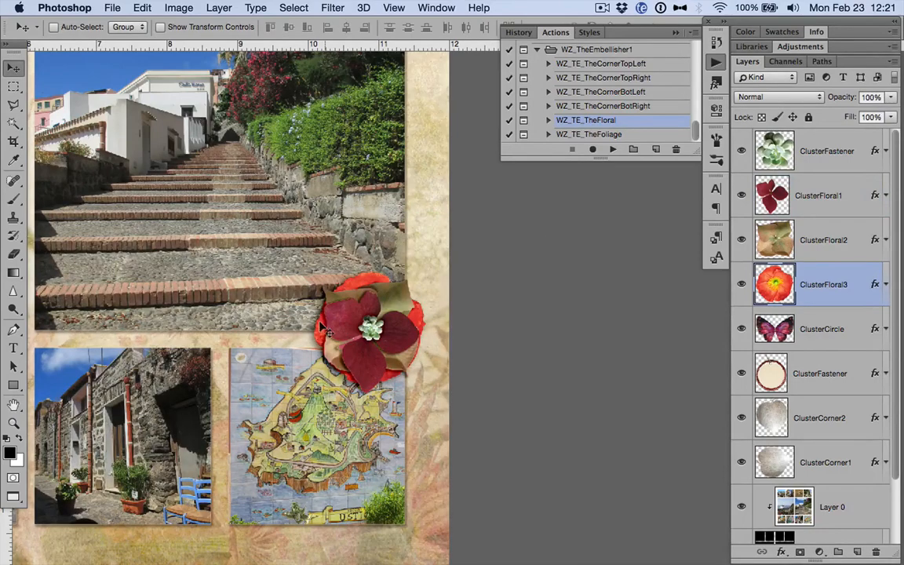
Make the topmost ClusterFastener layer active, run the WZ_TE_TheFoliage action and continue through its instructions
key("super+0")
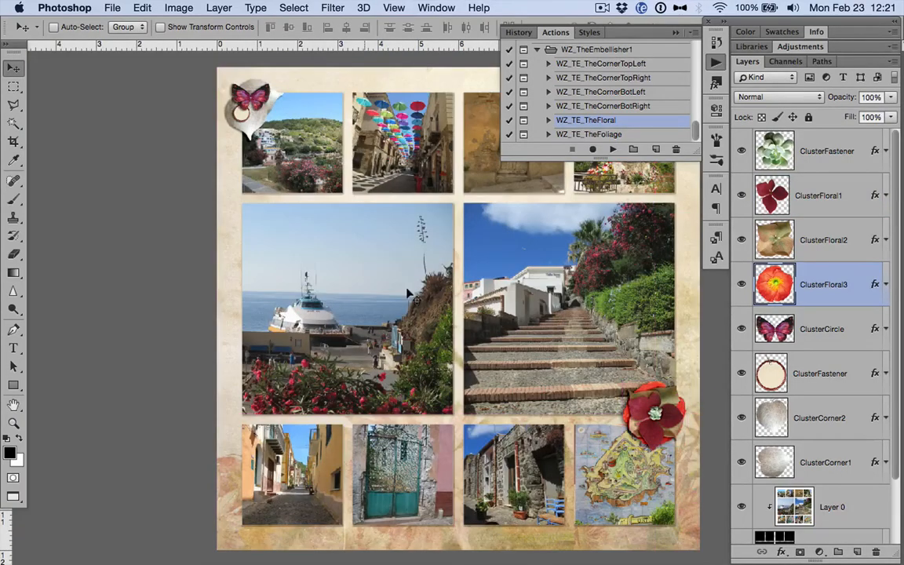
scroll(298, 161, "right", 5)
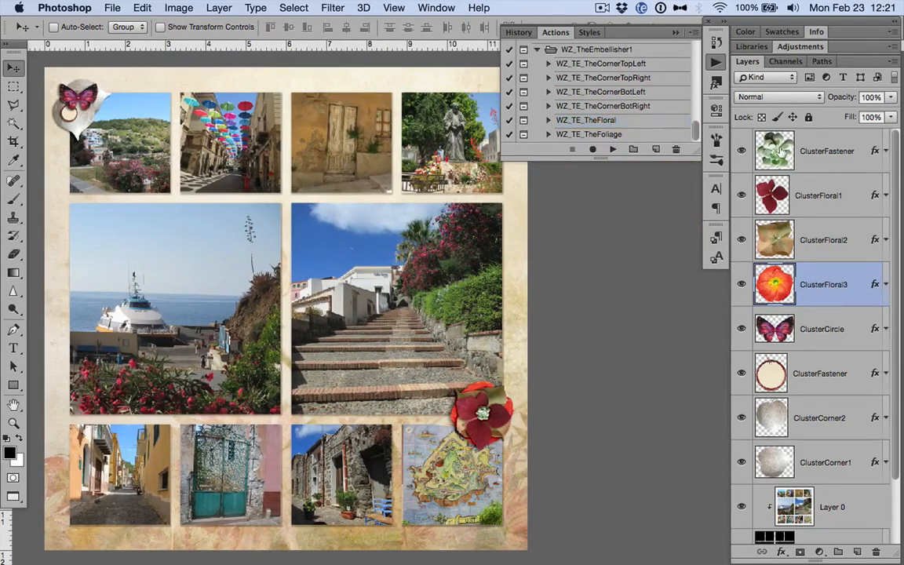
left_click(822, 153)
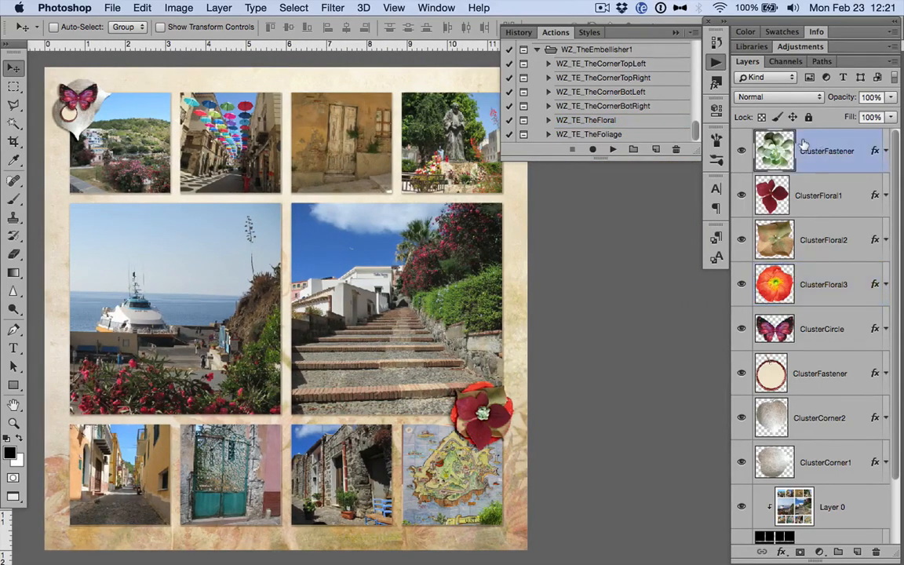
left_click(613, 150)
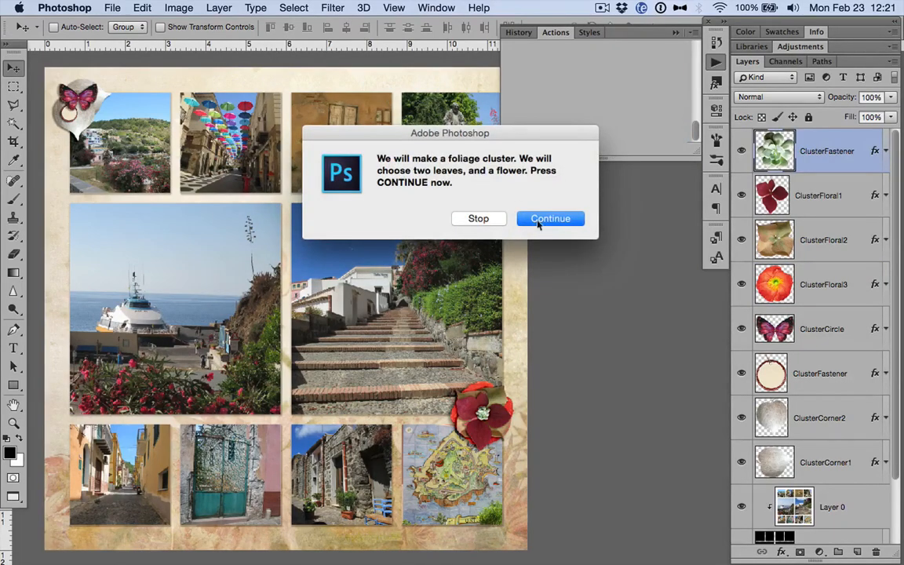
left_click(547, 220)
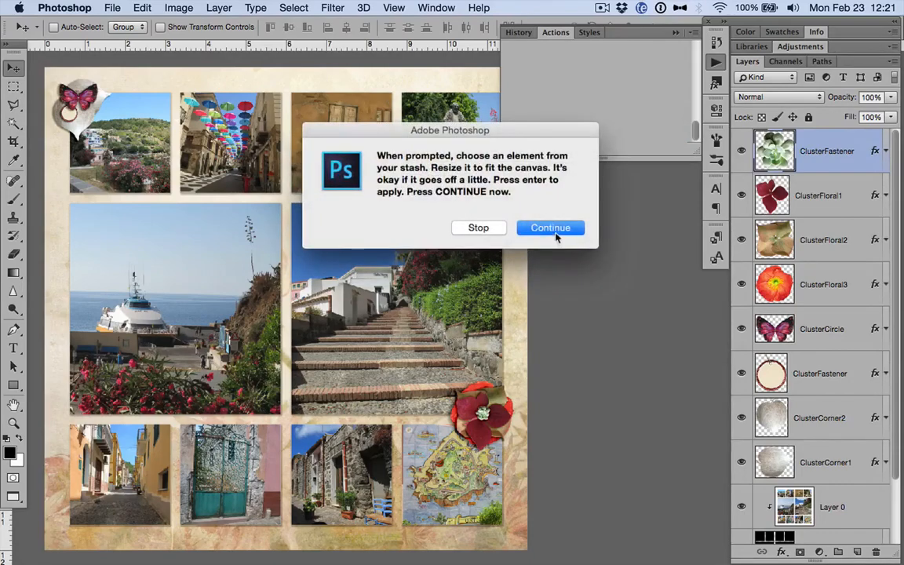
left_click(554, 232)
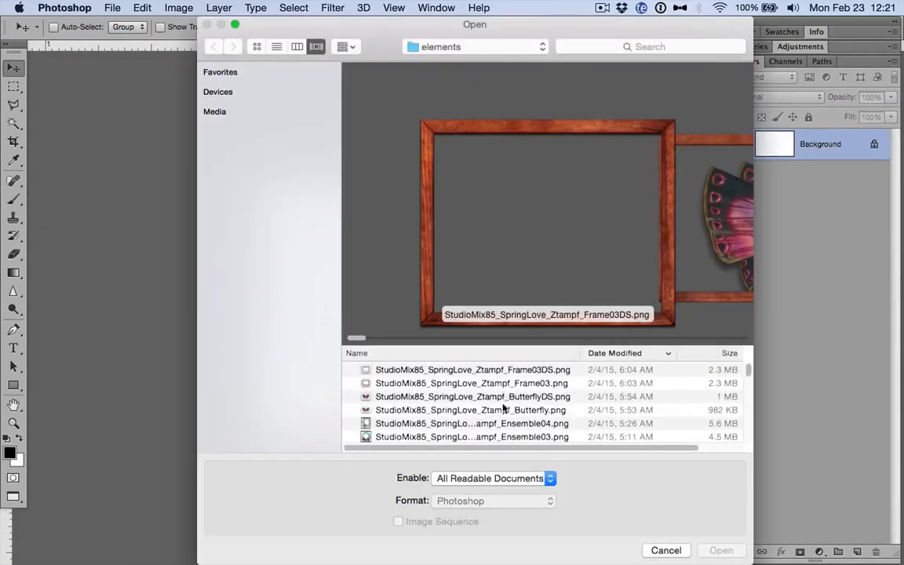
Look through the images in the elements folder for a leaf to use in the foliage cluster
scroll(503, 408, "down", 10)
left_click(504, 408)
key("Down")
key("Up")
key("Up")
key("Up")
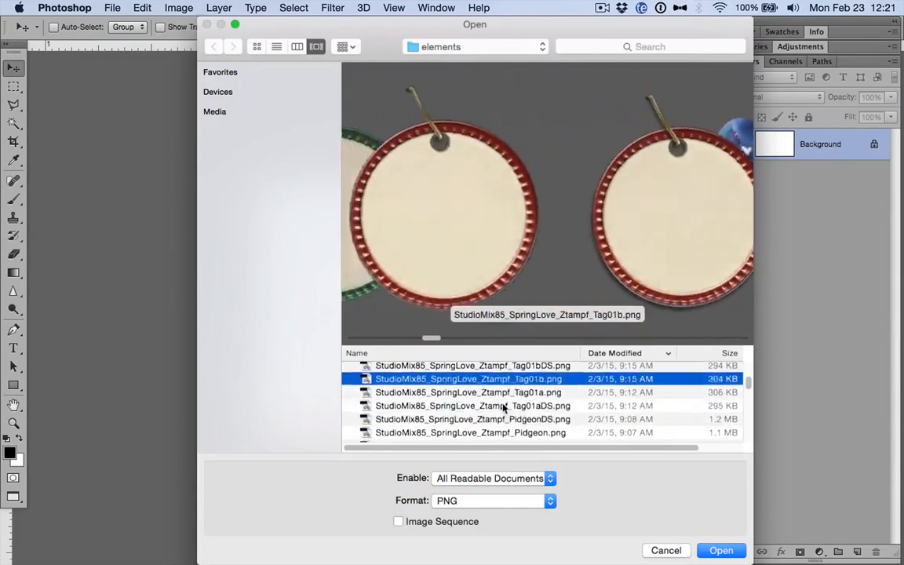
key("Up")
key("Up")
key("Up")
key("Up")
key("Down")
key("Down")
key("Down")
key("Down")
key("Down")
key("Down")
key("Down")
key("Down")
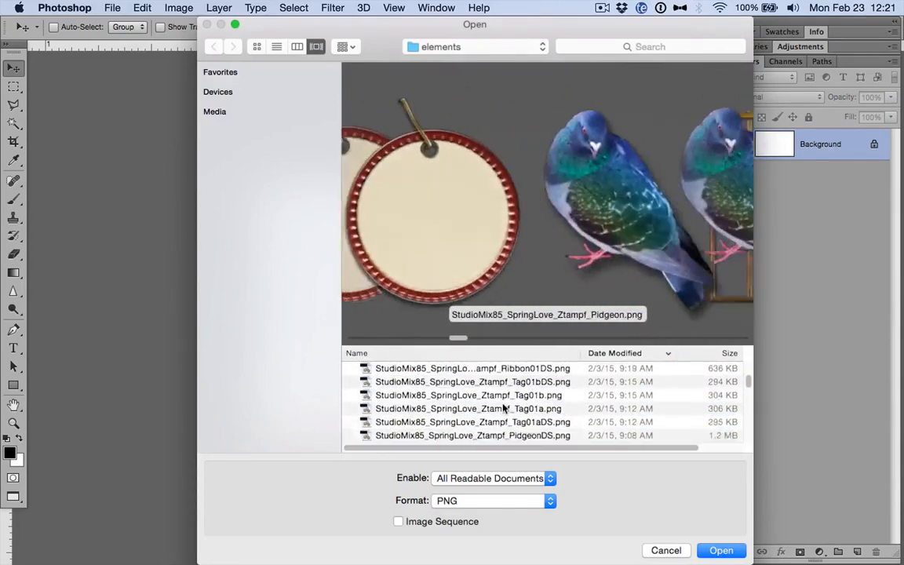
key("Down")
key("Down")
key("Down")
key("Down")
key("Down")
key("Down")
key("Down")
key("Down")
key("Down")
key("Down")
key("Down")
key("Down")
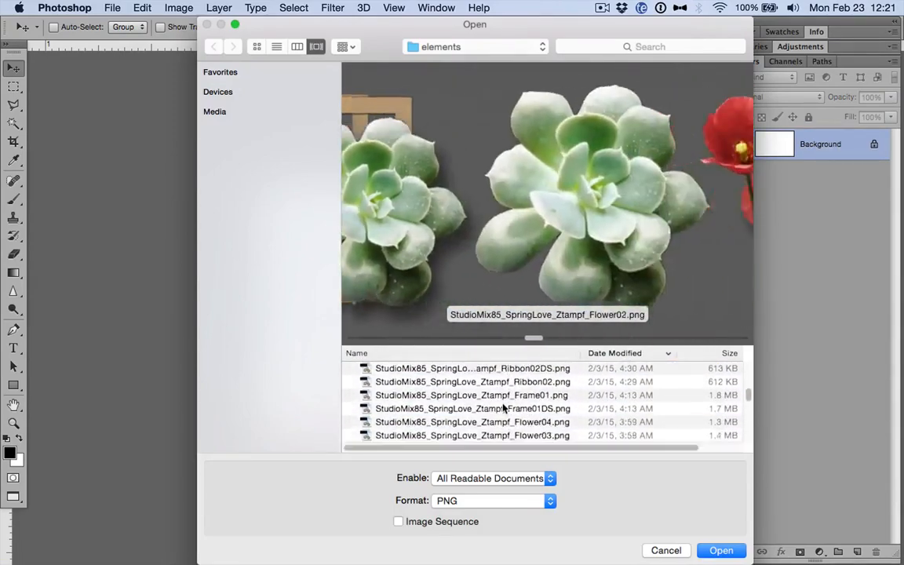
key("Down")
key("Down")
key("Down")
key("Down")
key("Down")
key("Down")
key("Down")
key("Down")
key("Down")
key("Down")
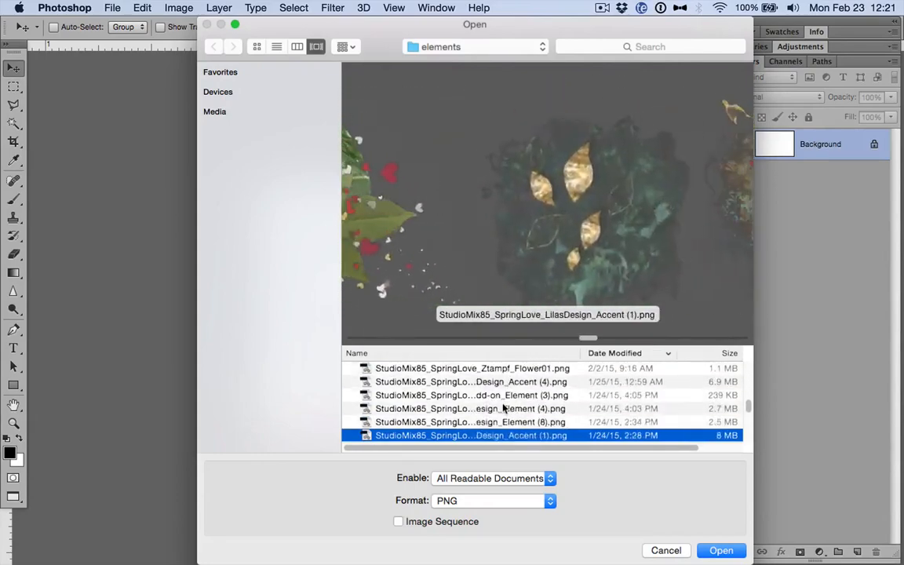
Place StudioMix85_SpringLove_LilasDesign_Element (4).png in the foliage document, shrink the leaf branch to fit the canvas, and apply the transform
left_click(505, 409)
double_click(505, 408)
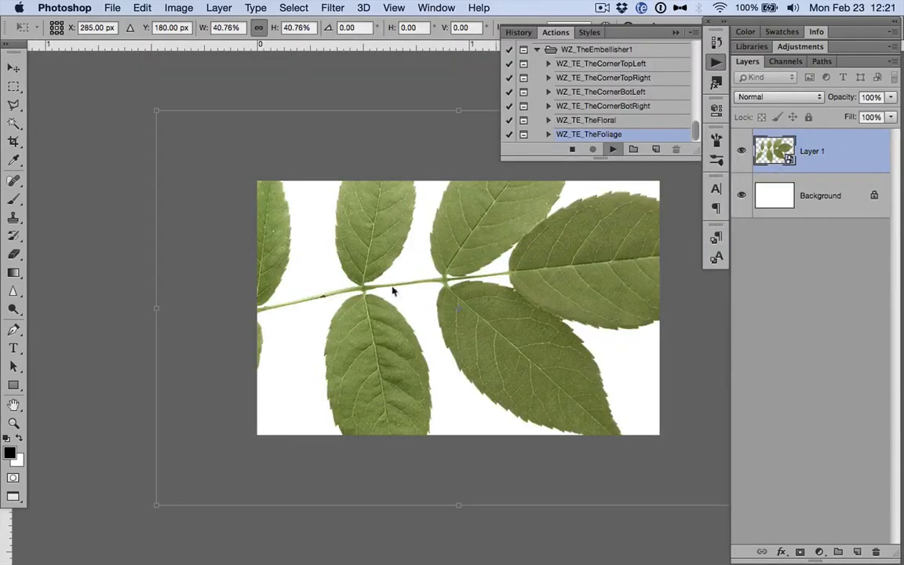
left_click_drag(157, 111, 258, 196)
key("Return")
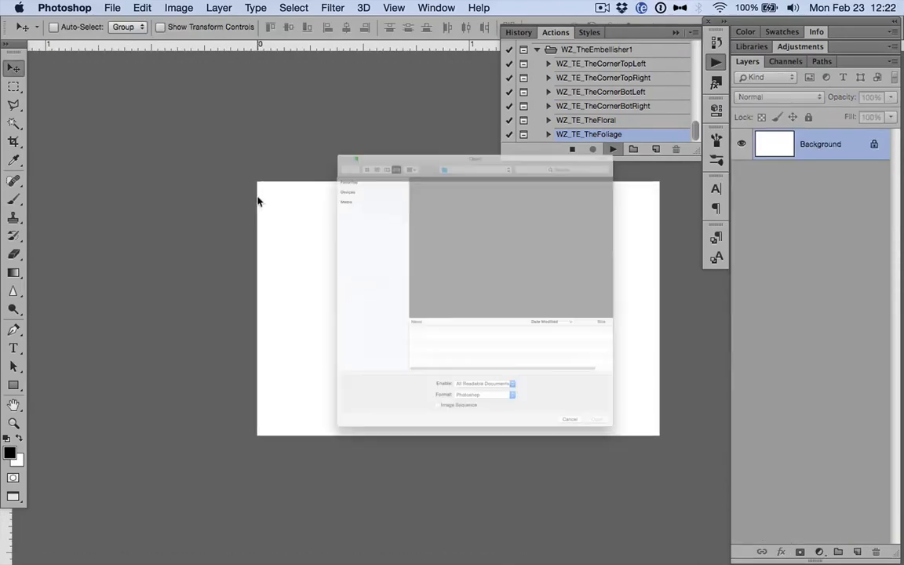
Place StudioMix85_SpringLove_LilasDesign_Element (4).png as the second leaf, shrink it to fit the canvas, and apply the transform
key("Down")
key("Down")
key("Down")
key("Down")
key("Down")
key("Down")
key("Down")
key("Down")
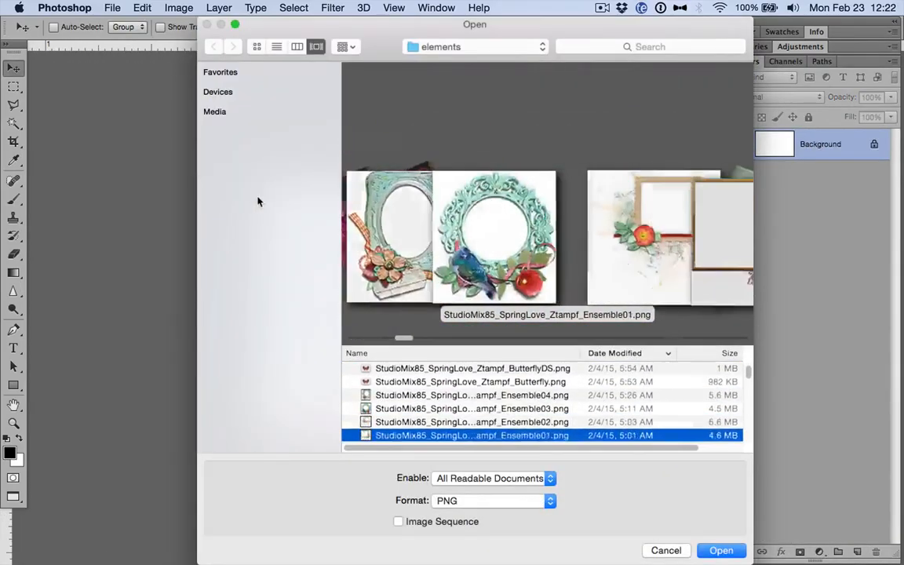
key("Down")
key("Down")
key("Down")
key("Down")
key("Down")
key("Down")
key("Down")
key("Down")
key("Down")
key("Down")
key("Down")
key("Down")
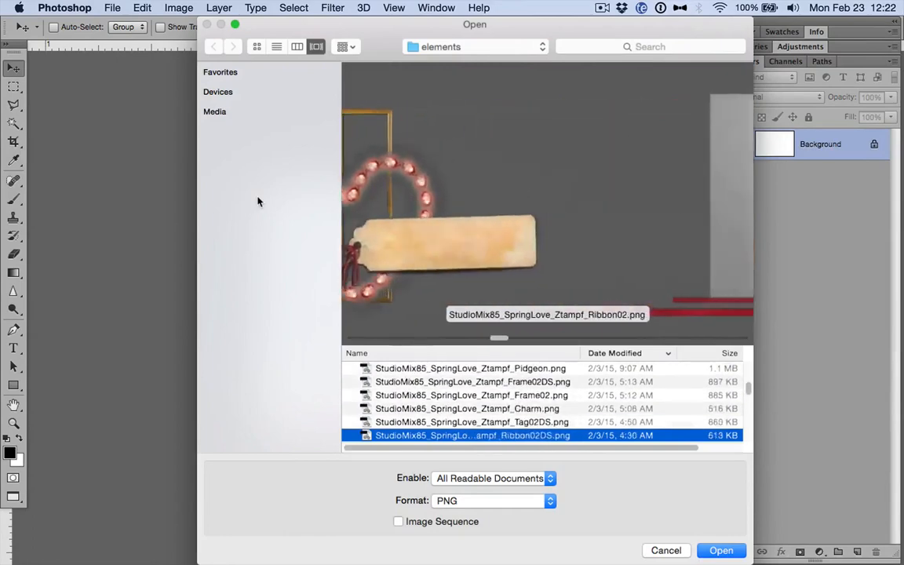
key("Down")
key("Down")
key("Down")
key("Down")
key("Down")
key("Down")
key("Down")
key("Down")
key("Down")
key("Down")
key("Down")
key("Down")
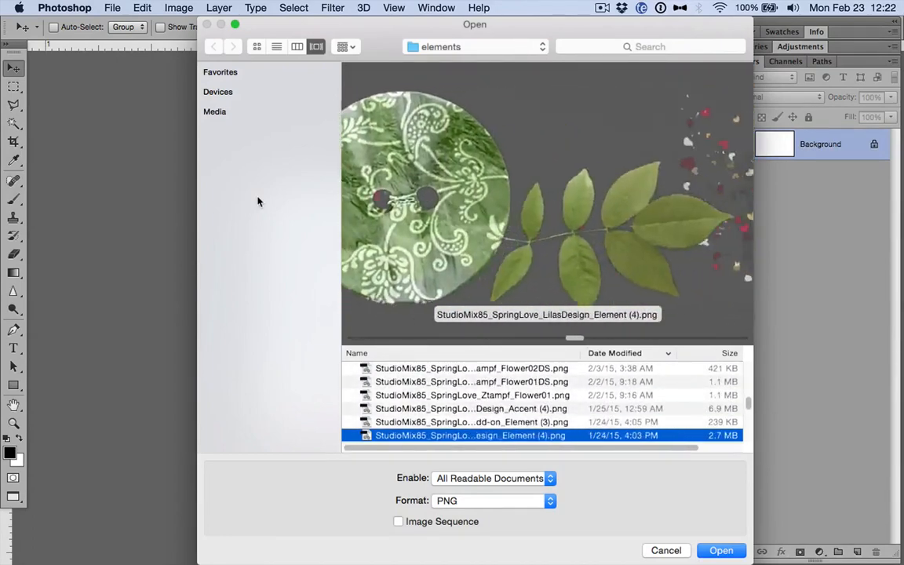
key("Down")
key("Up")
key("Return")
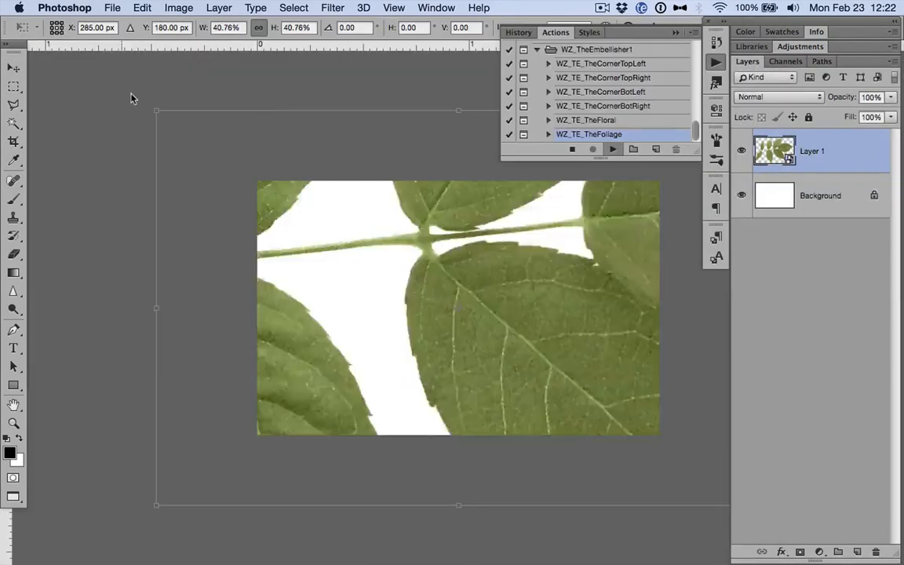
left_click_drag(157, 110, 259, 198)
key("Return")
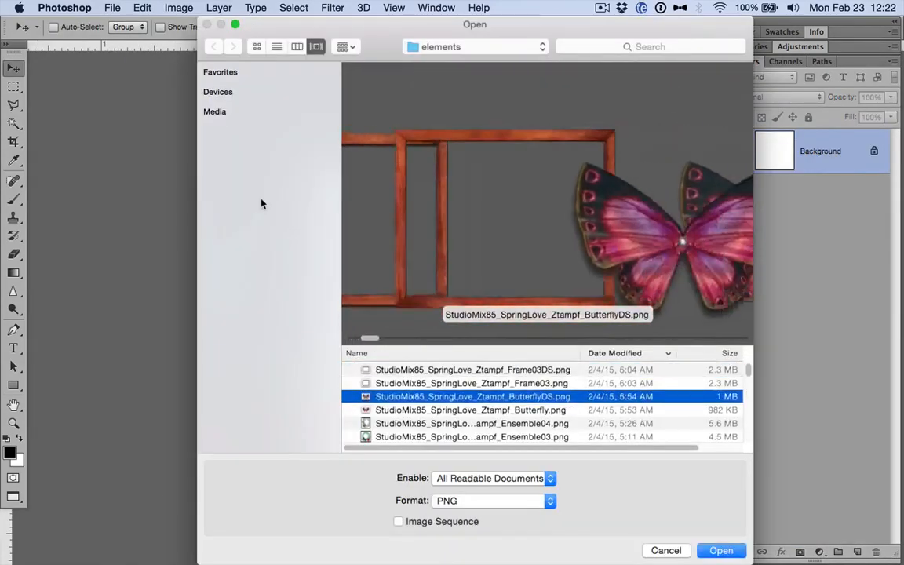
Place StudioMix85_SpringLove_LilasDesign_Element (10).png as the cluster's flower, scale it to about 28% to fit the canvas, and apply the transform
key("Down")
key("Down")
key("Down")
key("Down")
key("Down")
key("Down")
key("Down")
key("Down")
key("Down")
key("Down")
key("Down")
key("Down")
key("Down")
key("Down")
key("Down")
key("Down")
scroll(440, 385, "down", 10)
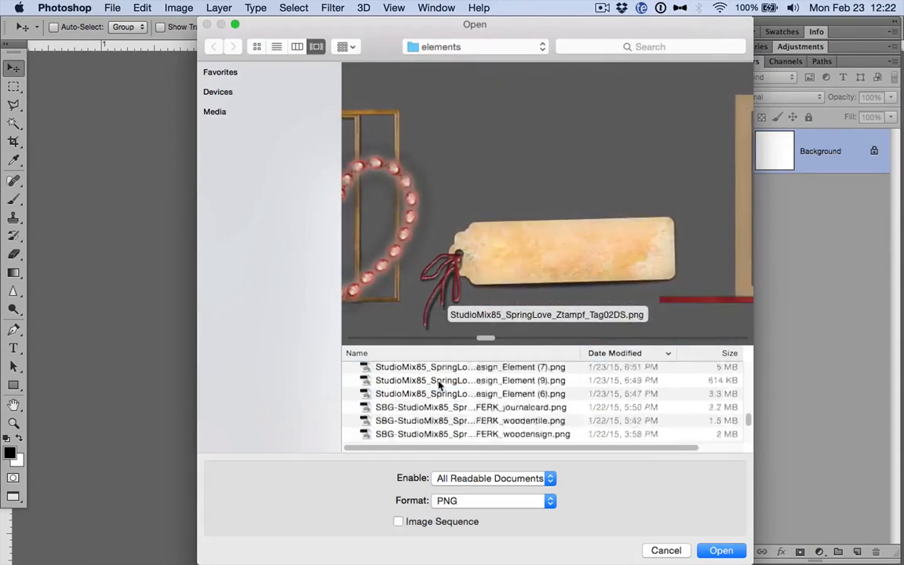
scroll(443, 404, "down", 5)
left_click(452, 434)
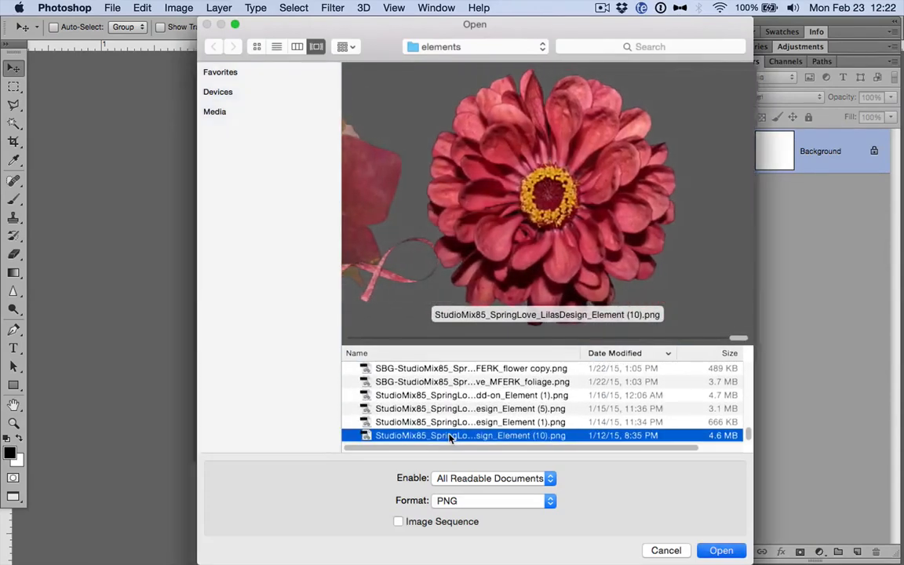
double_click(451, 437)
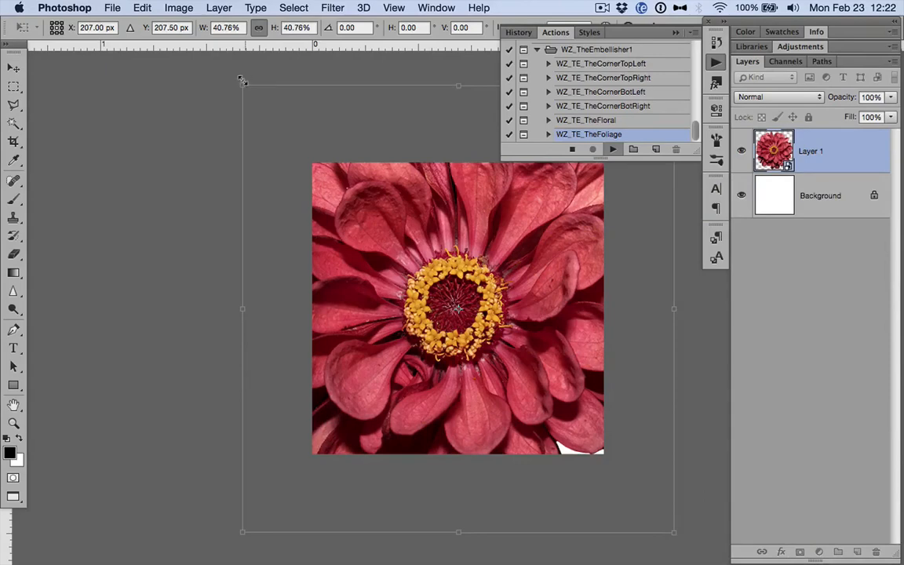
left_click_drag(242, 81, 320, 186)
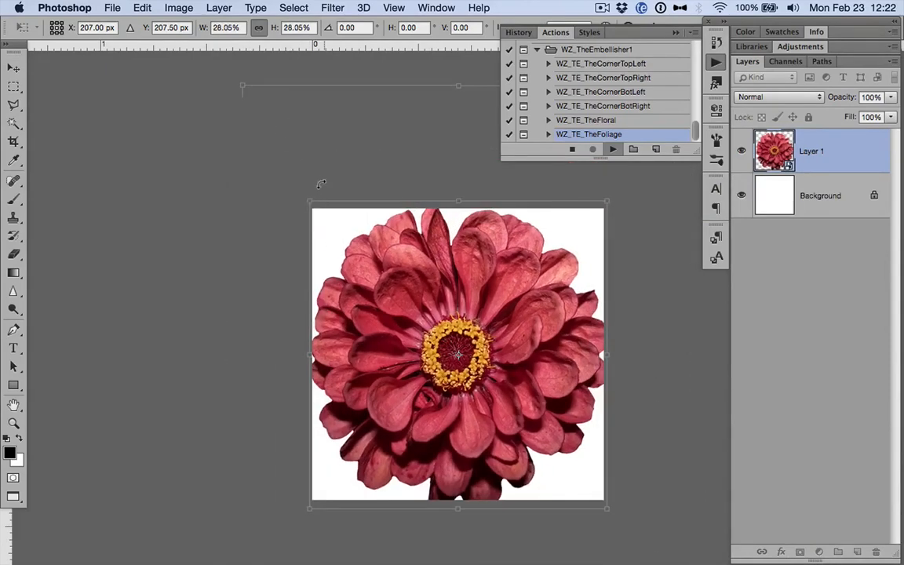
scroll(321, 184, "down", 1)
scroll(321, 184, "right", 5)
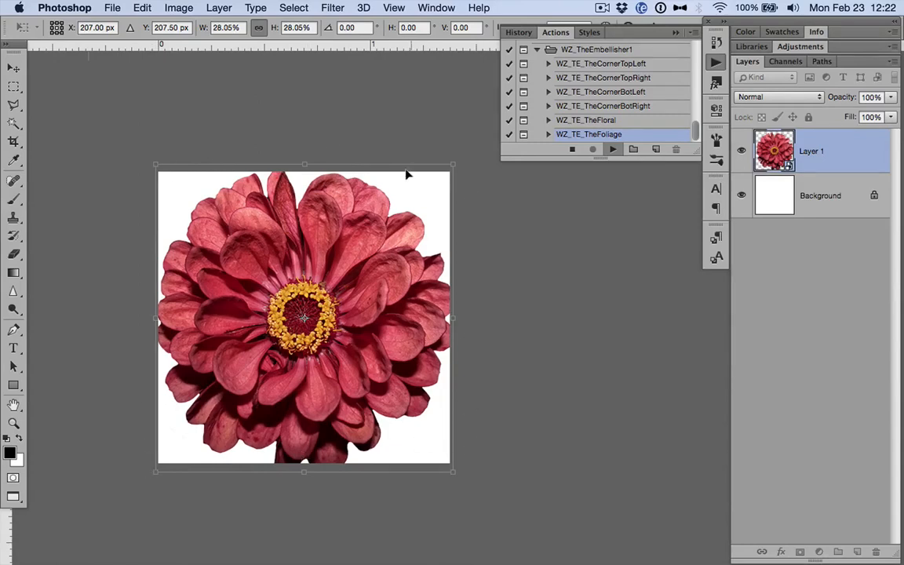
key("Return")
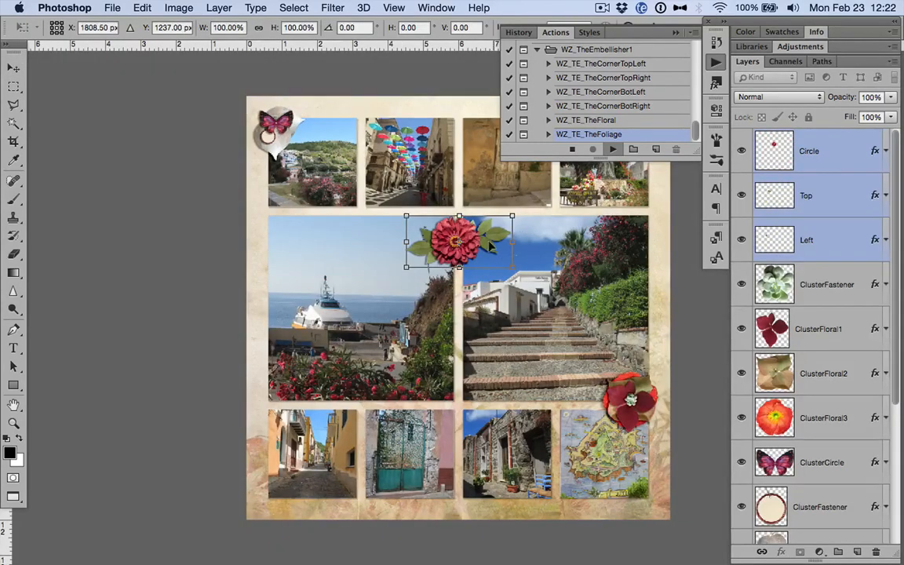
Move the flower-and-leaves cluster onto the lower-left corner of the collage's bottom-left photo and apply the transform
left_click_drag(444, 222, 441, 398)
left_click_drag(493, 418, 491, 212)
scroll(588, 302, "right", 6)
scroll(587, 303, "left", 3)
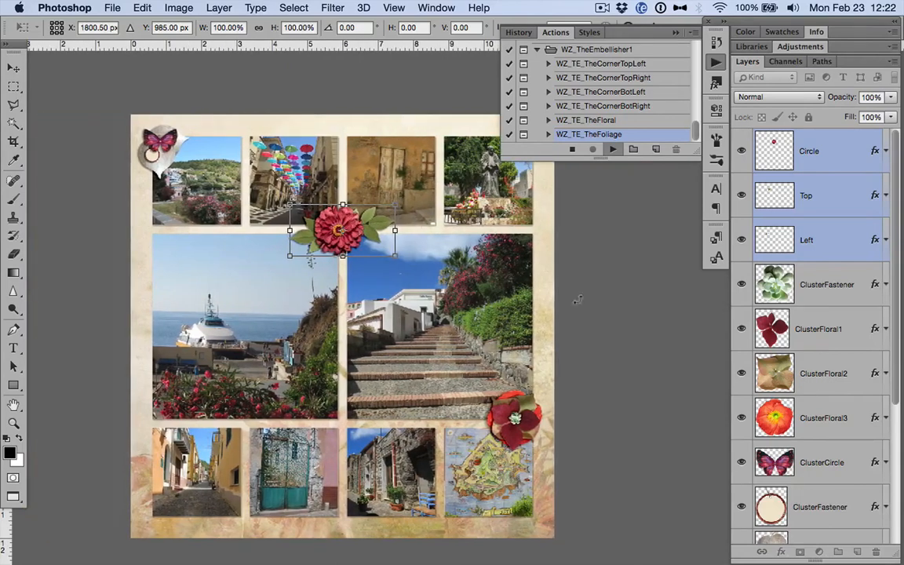
left_click_drag(372, 239, 175, 509)
key("Return")
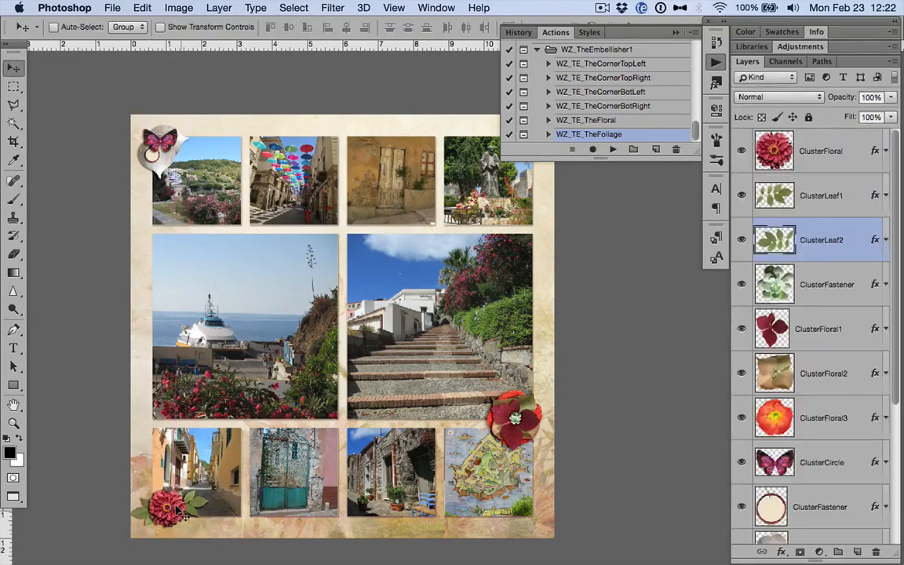